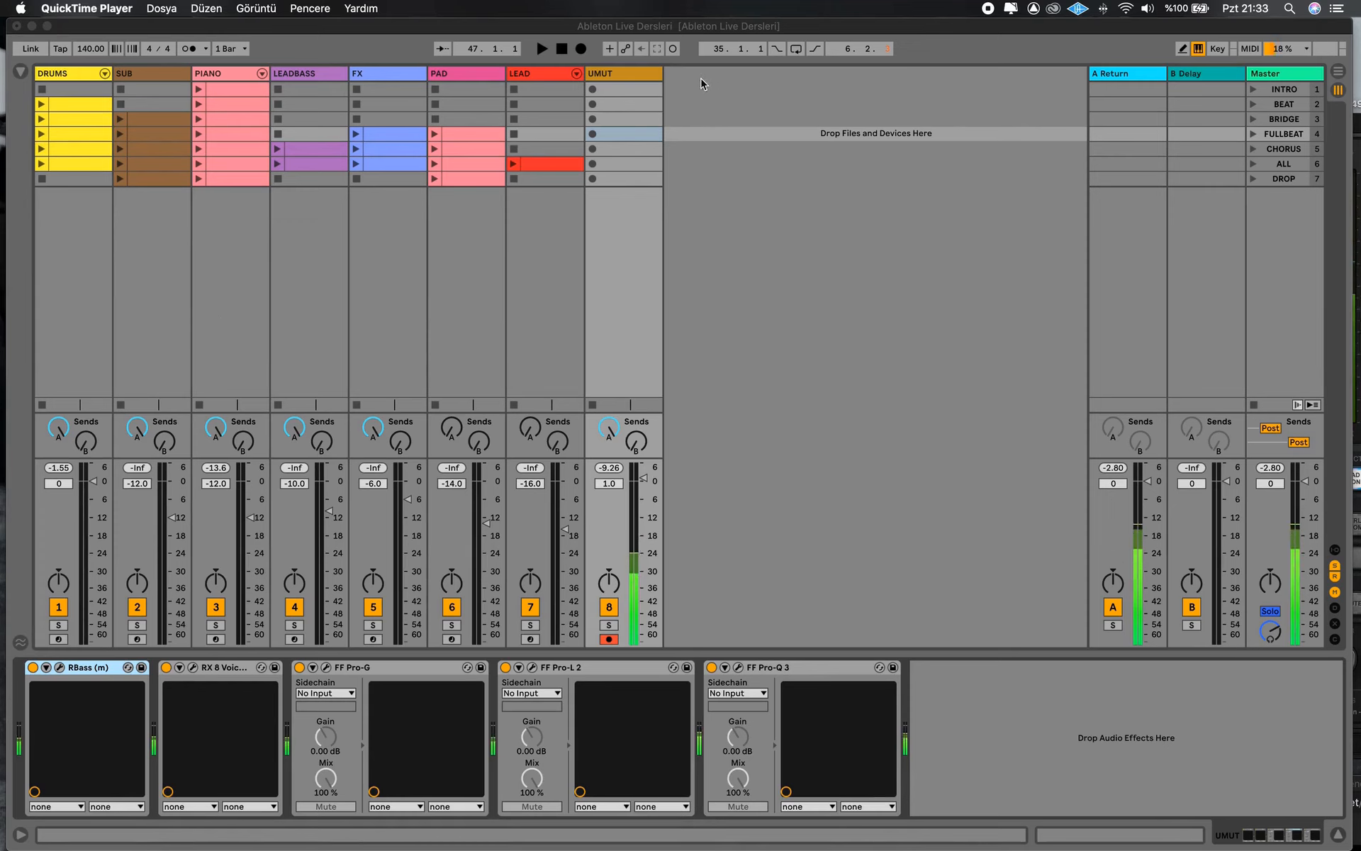
# - Review the devices on the tracks from DRUMS to LEAD, including the effects chain on track 8
pyautogui.click(642, 91)
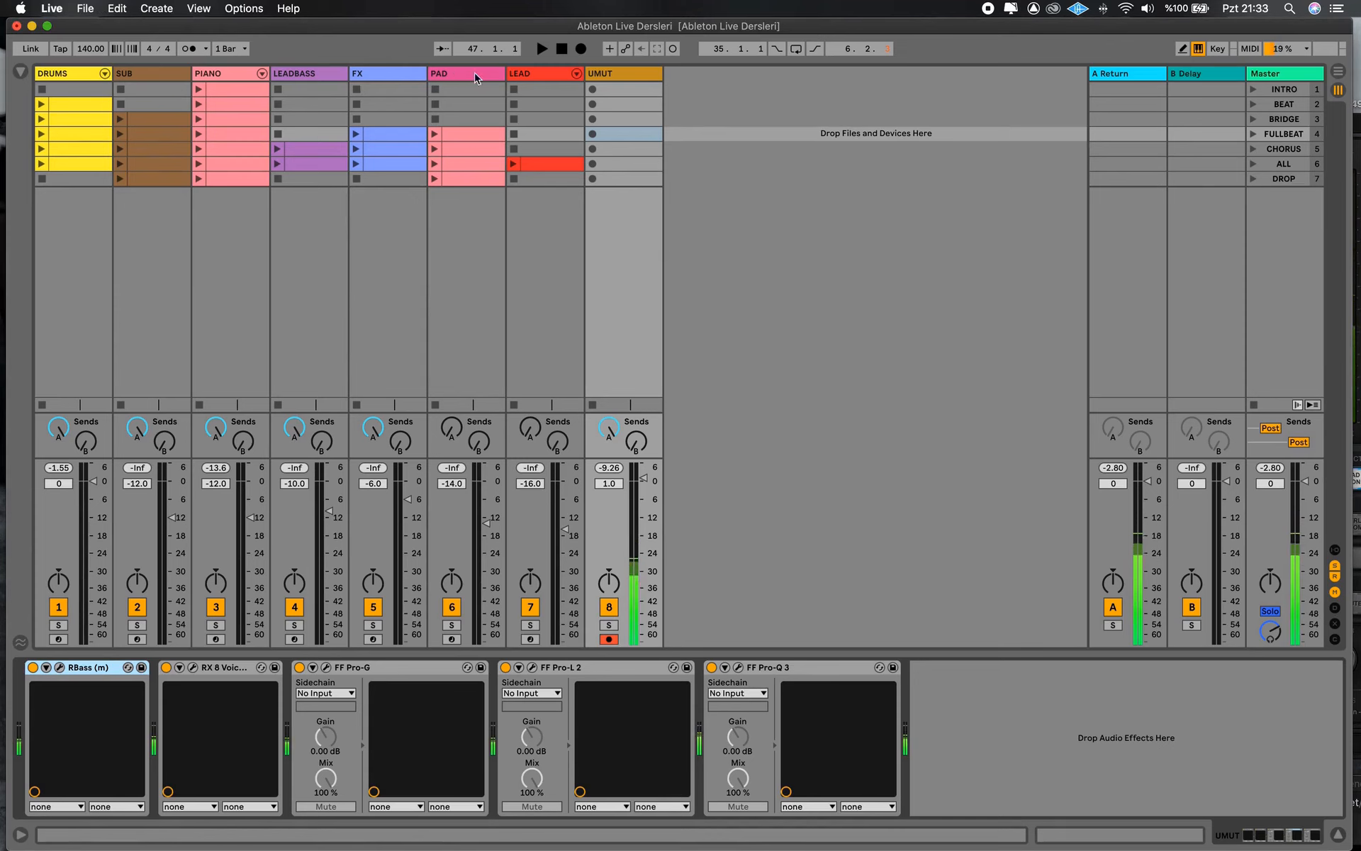
pyautogui.click(612, 74)
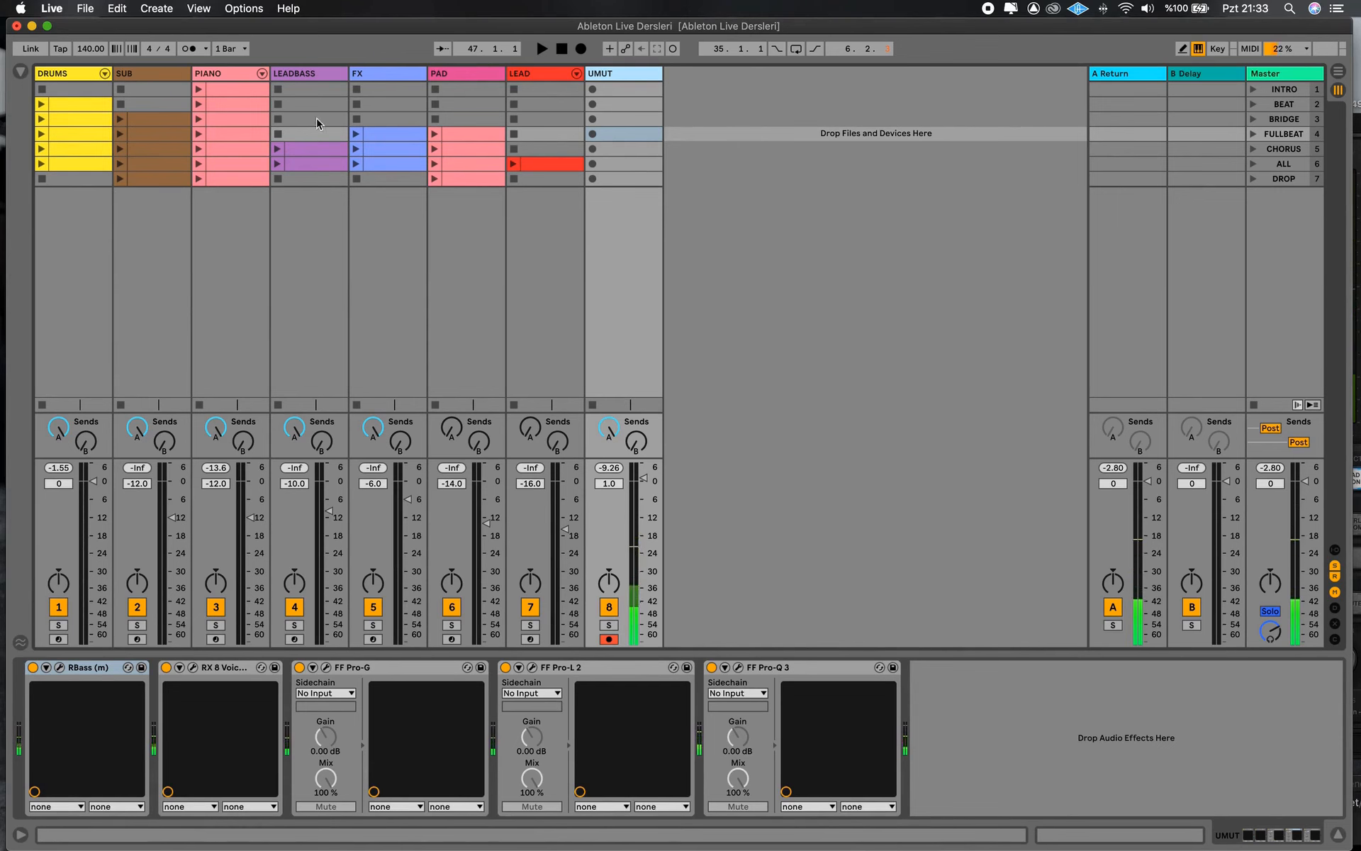
pyautogui.click(92, 102)
pyautogui.click(87, 119)
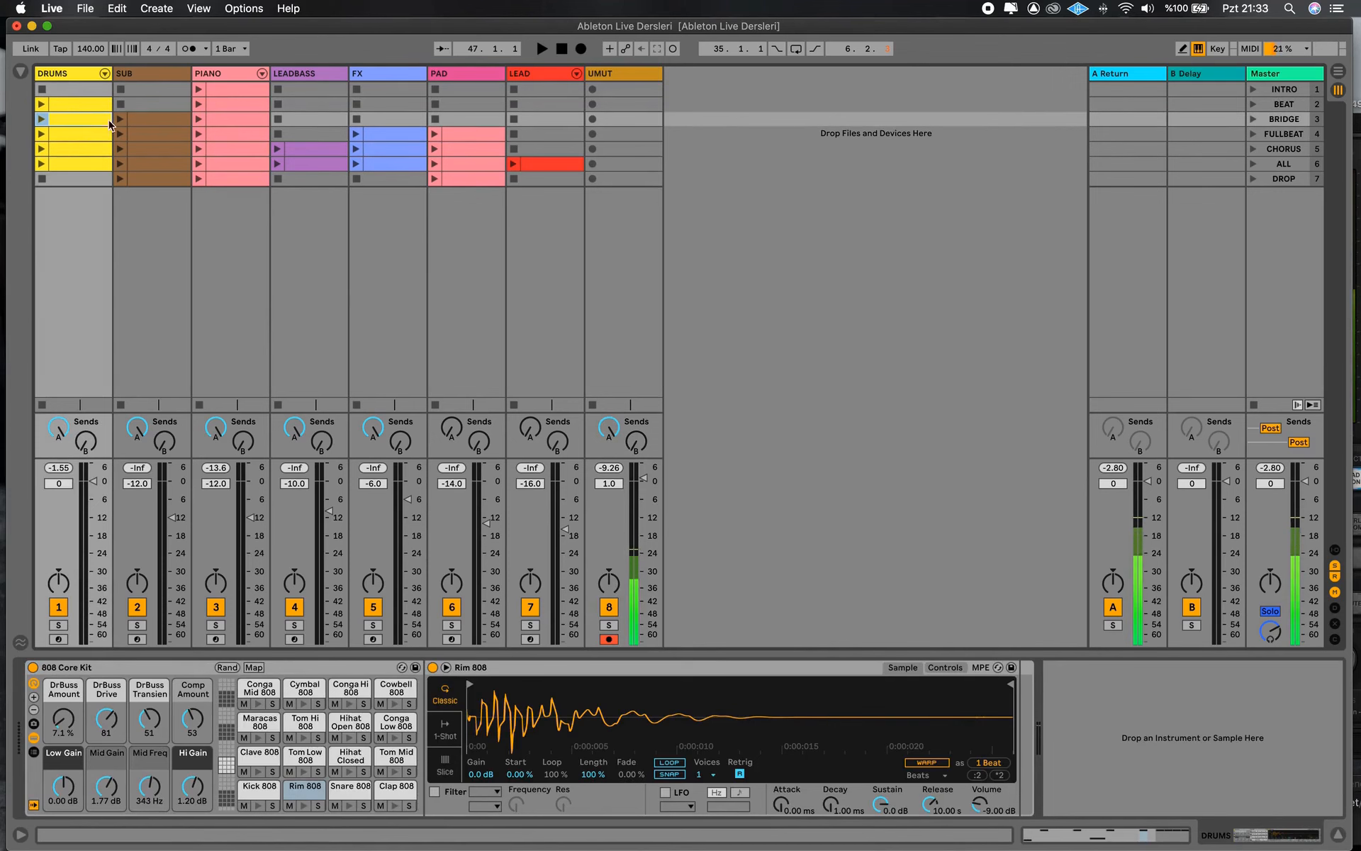
pyautogui.click(151, 78)
pyautogui.click(224, 78)
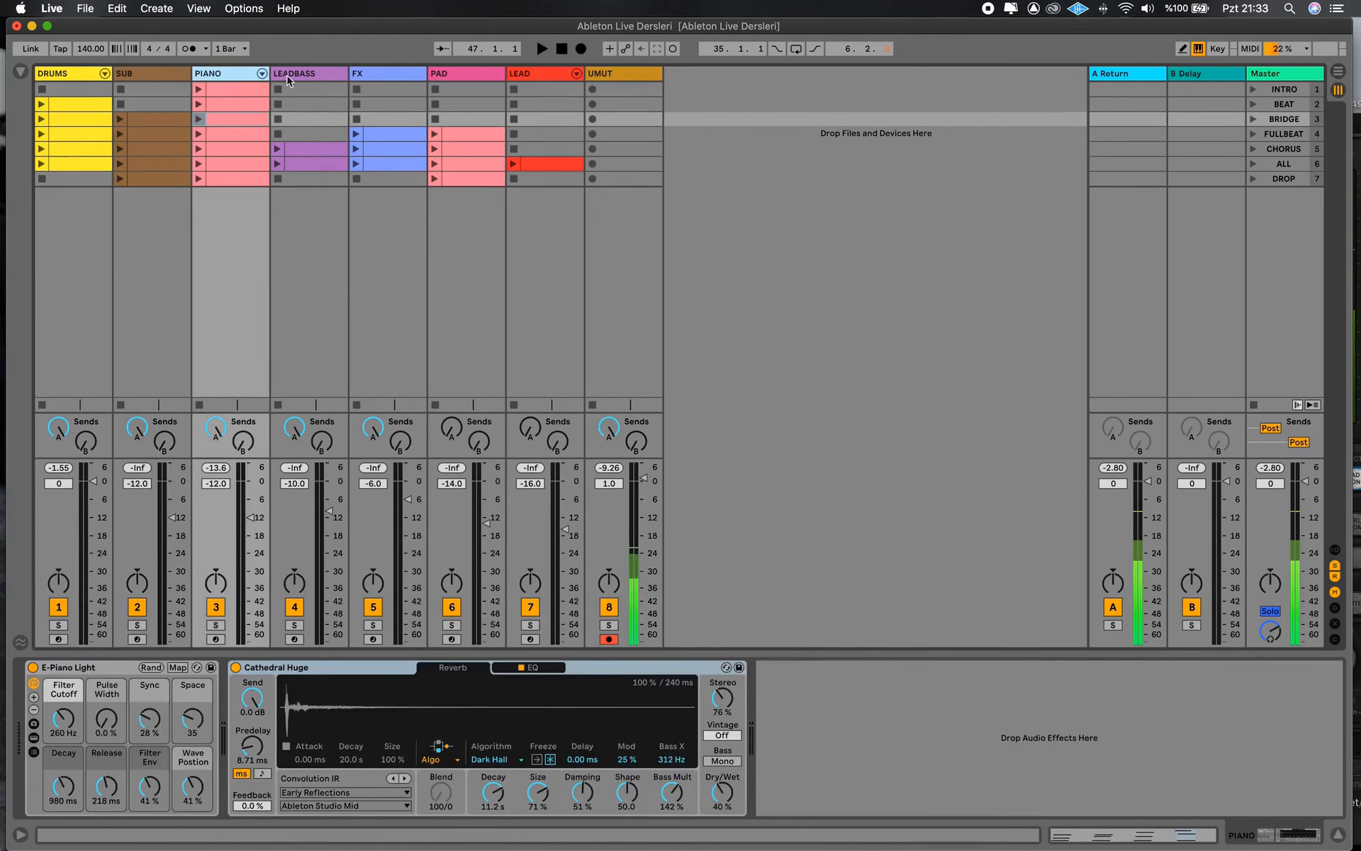
pyautogui.click(296, 78)
pyautogui.click(383, 78)
pyautogui.click(447, 80)
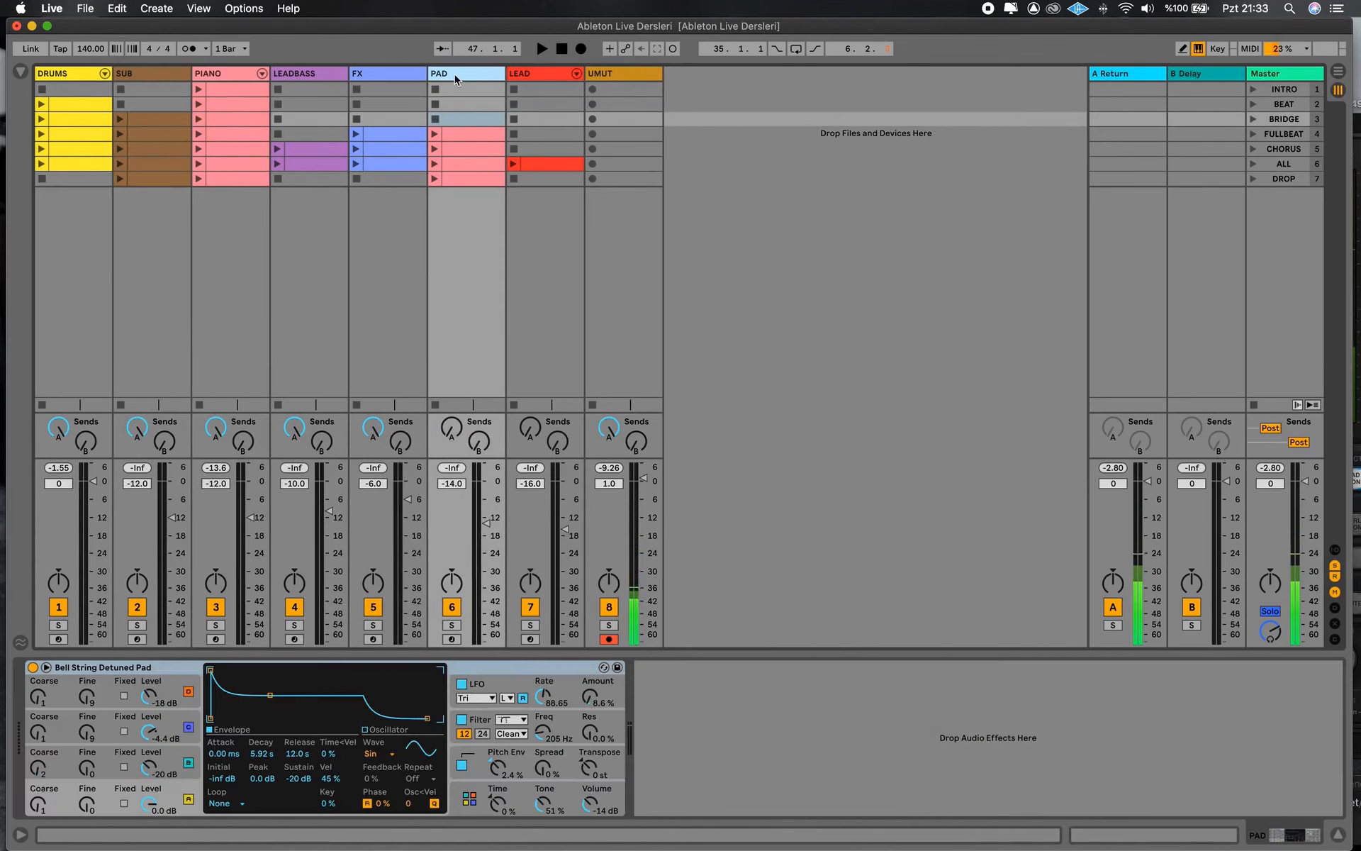
pyautogui.click(468, 134)
pyautogui.click(536, 79)
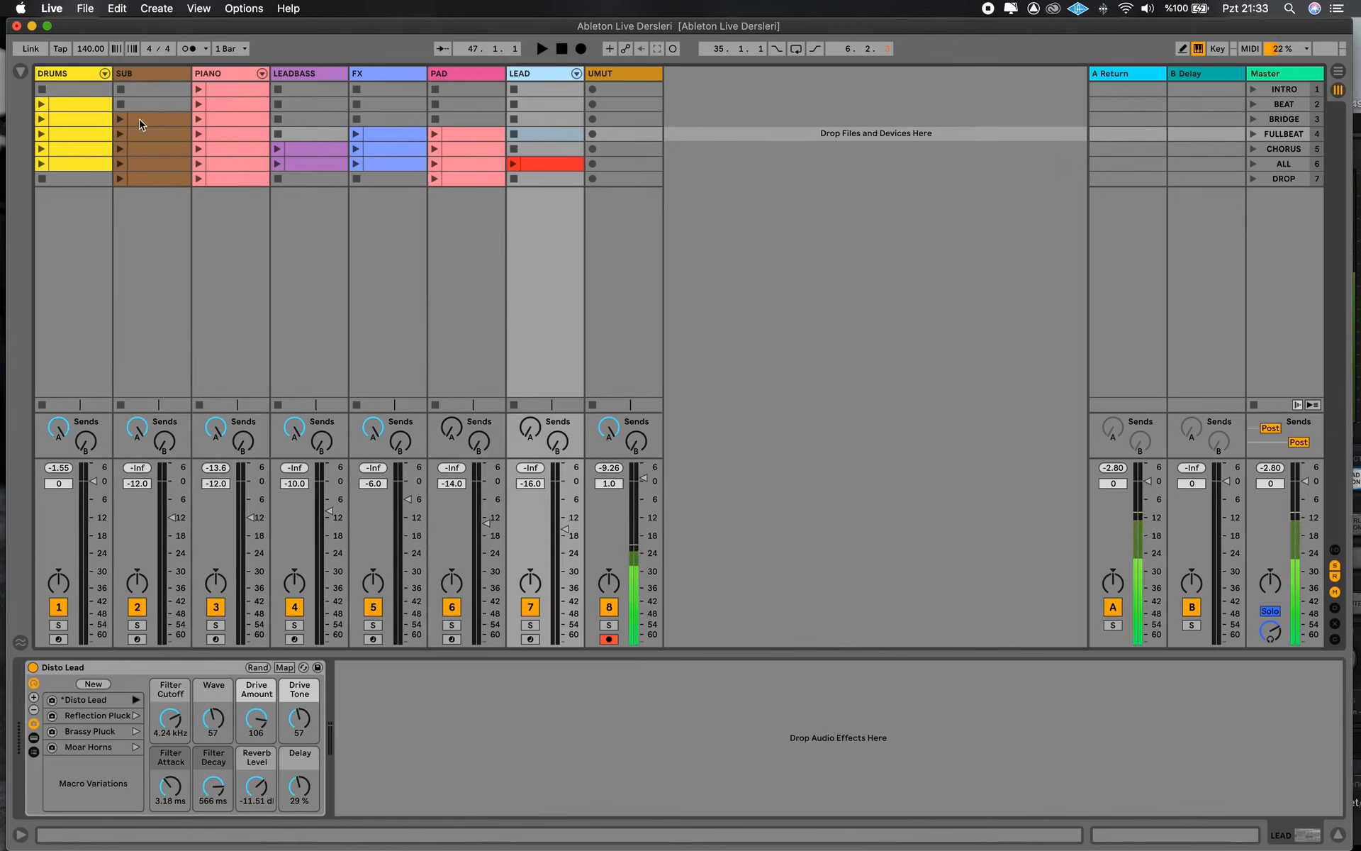
# - Return to the SUB, PIANO, LEADBASS and FX tracks to examine their instruments and effects
pyautogui.click(154, 75)
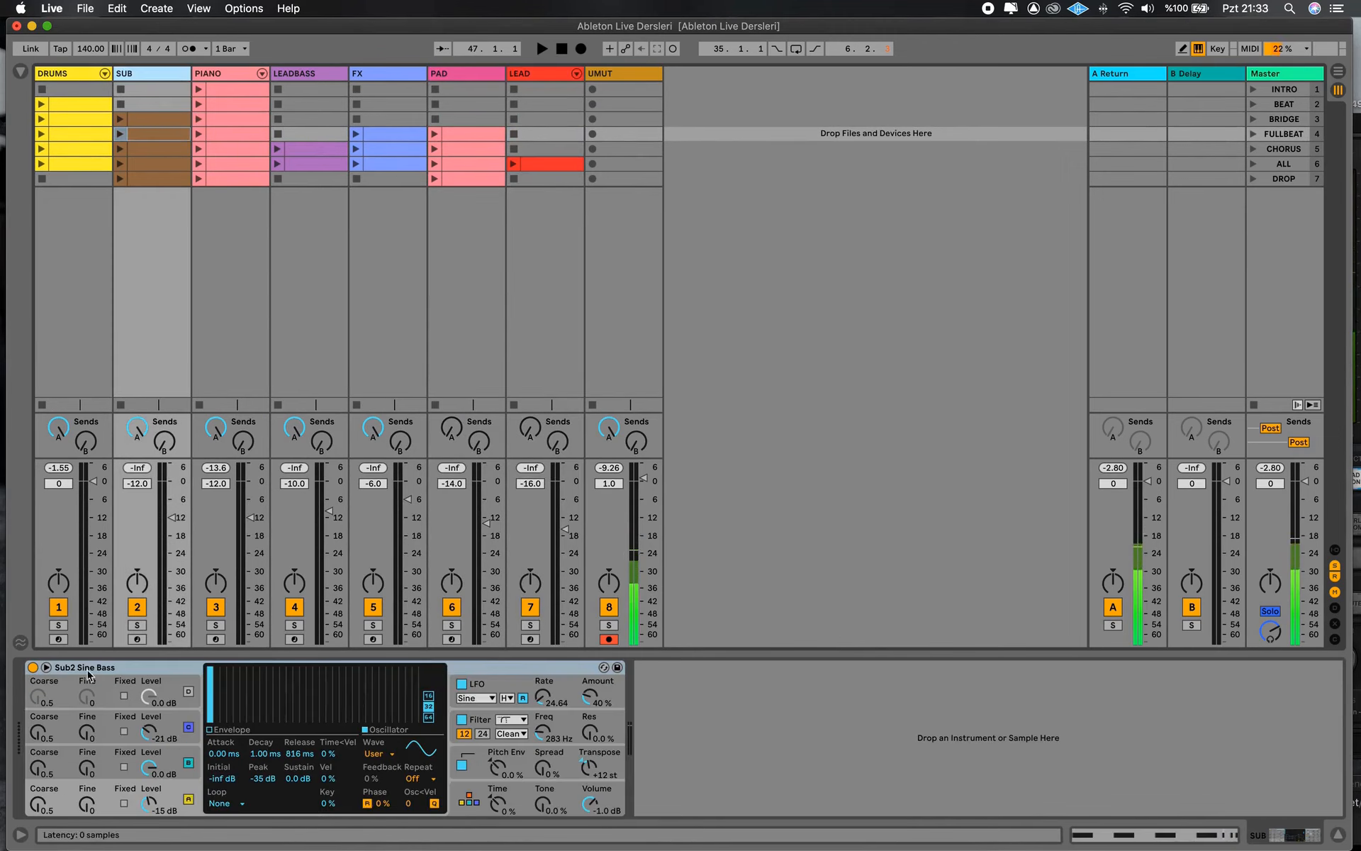
pyautogui.click(225, 77)
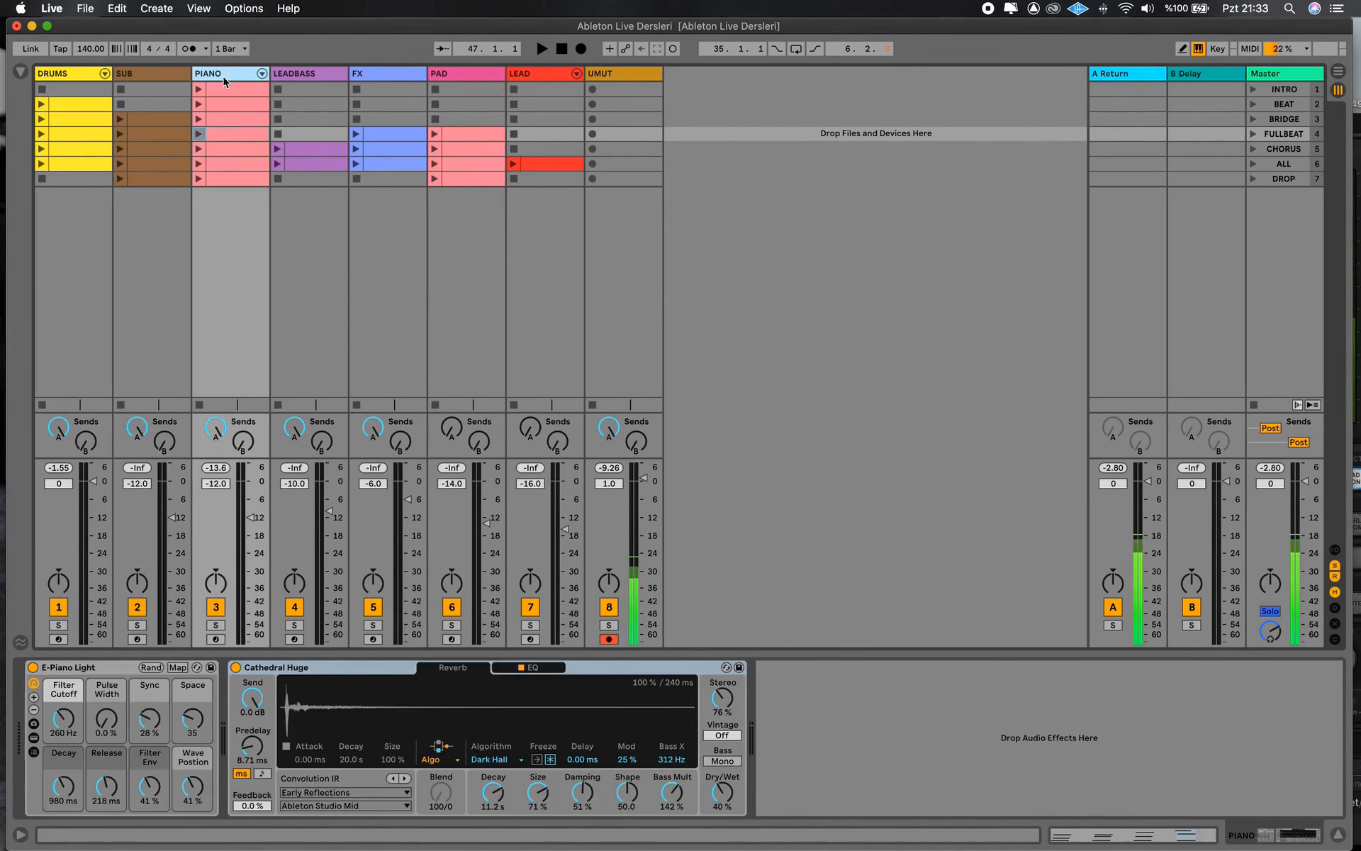
pyautogui.click(305, 76)
pyautogui.click(374, 78)
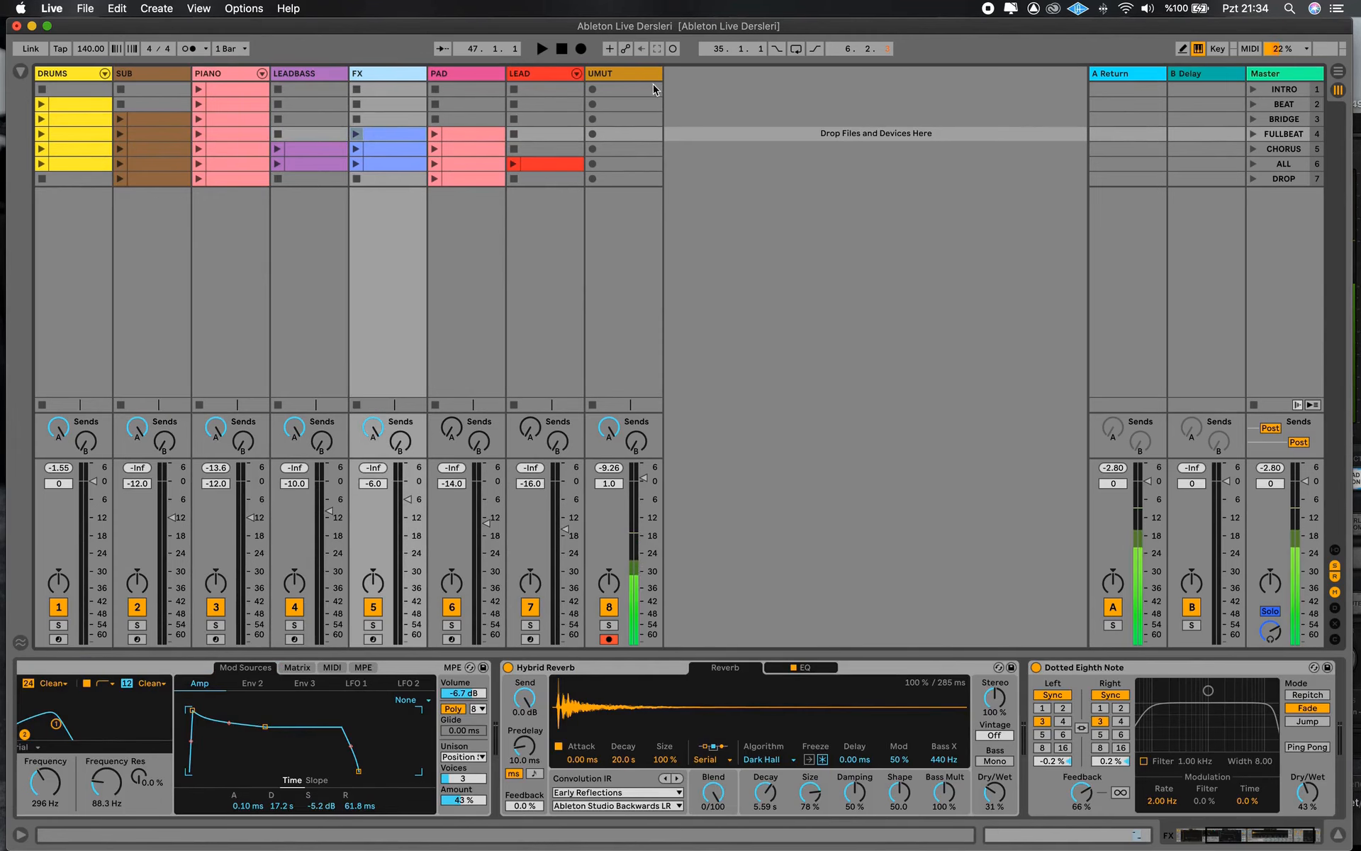
# - Lower the DRUMS track volume to -4.0 dB while auditioning its BEAT clip, and stop the clip
pyautogui.click(41, 103)
pyautogui.click(91, 494)
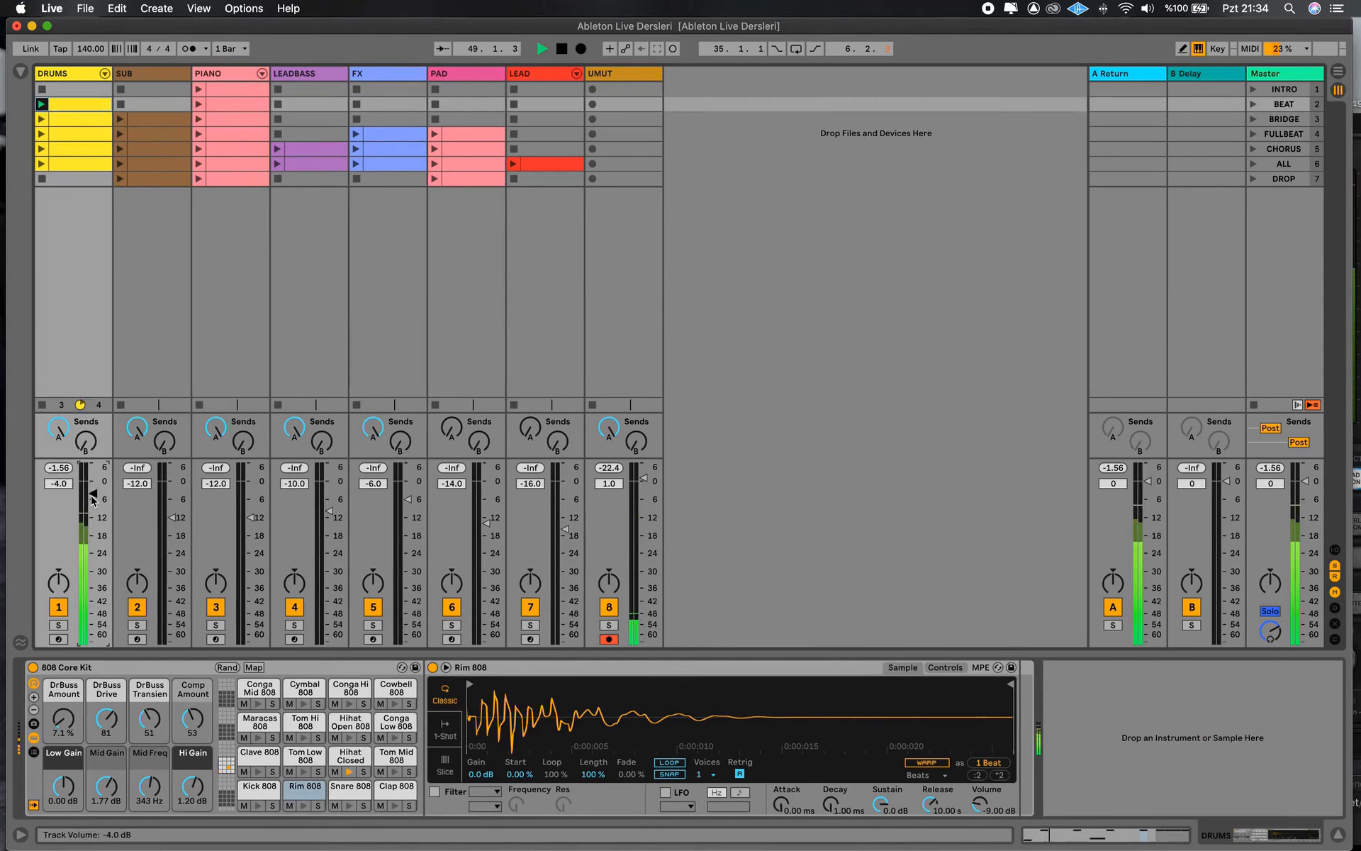
pyautogui.click(41, 179)
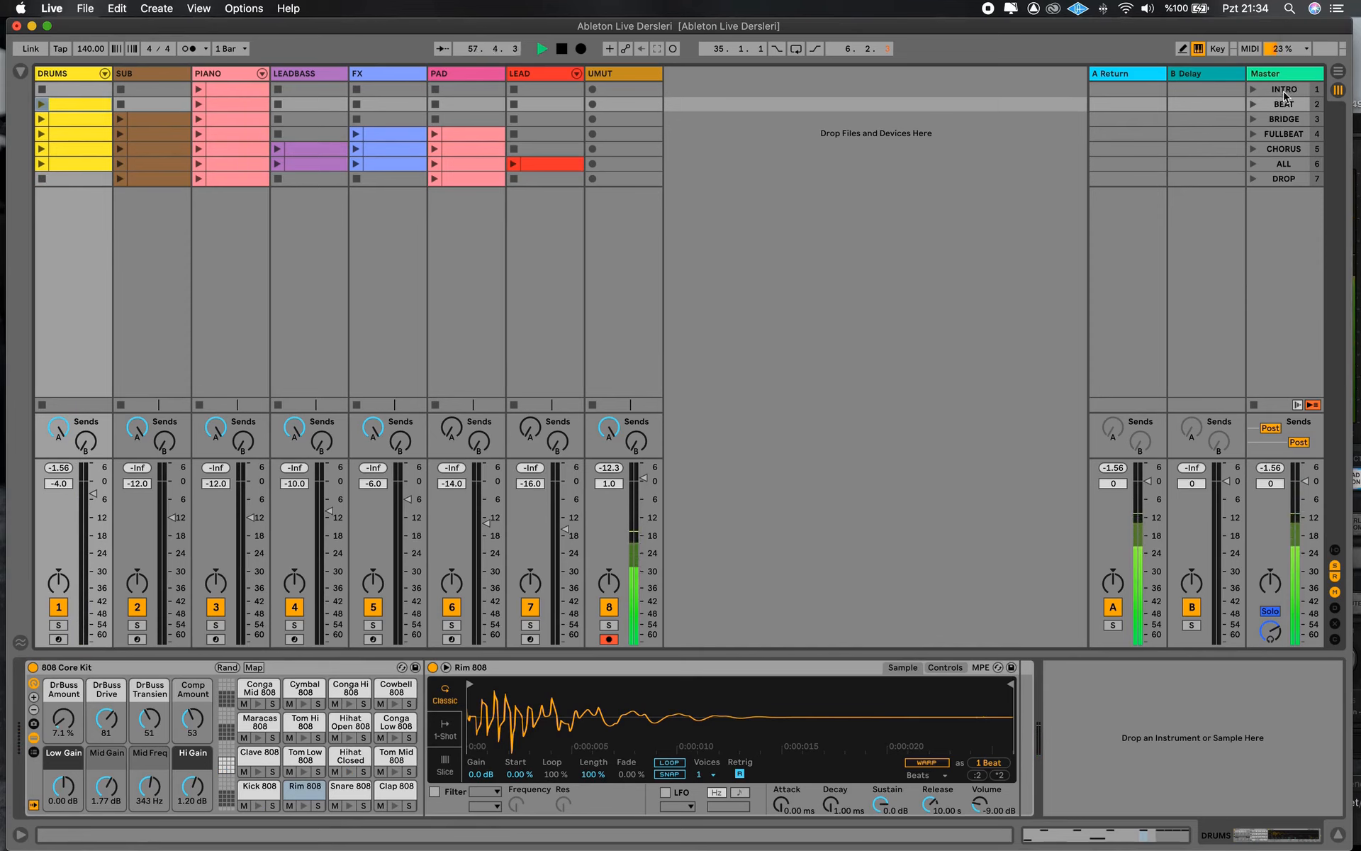
# - Look over track 8, the SUB clip in the BRIDGE scene, and the LEAD, PAD and FX tracks
pyautogui.click(641, 89)
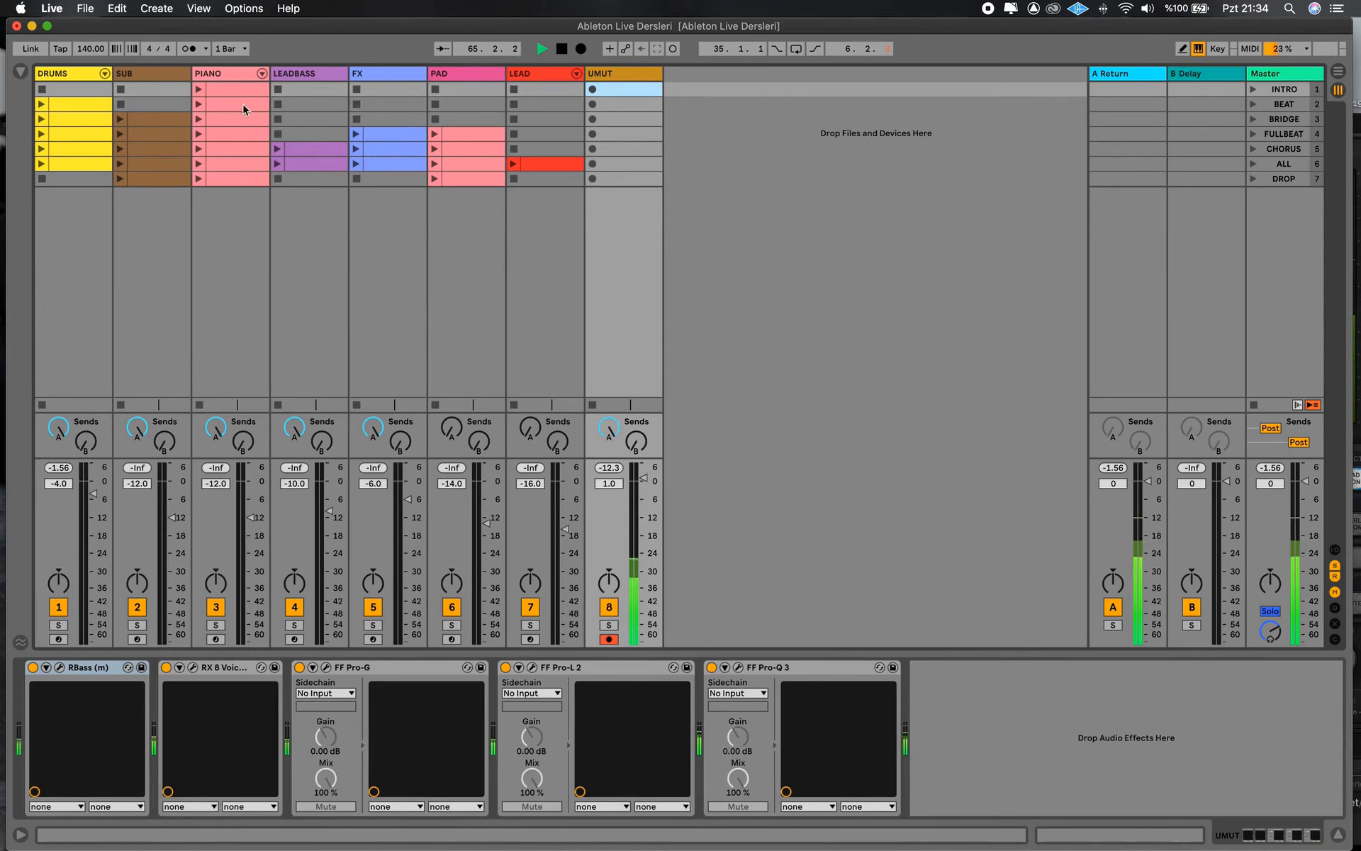
pyautogui.click(154, 114)
pyautogui.click(153, 115)
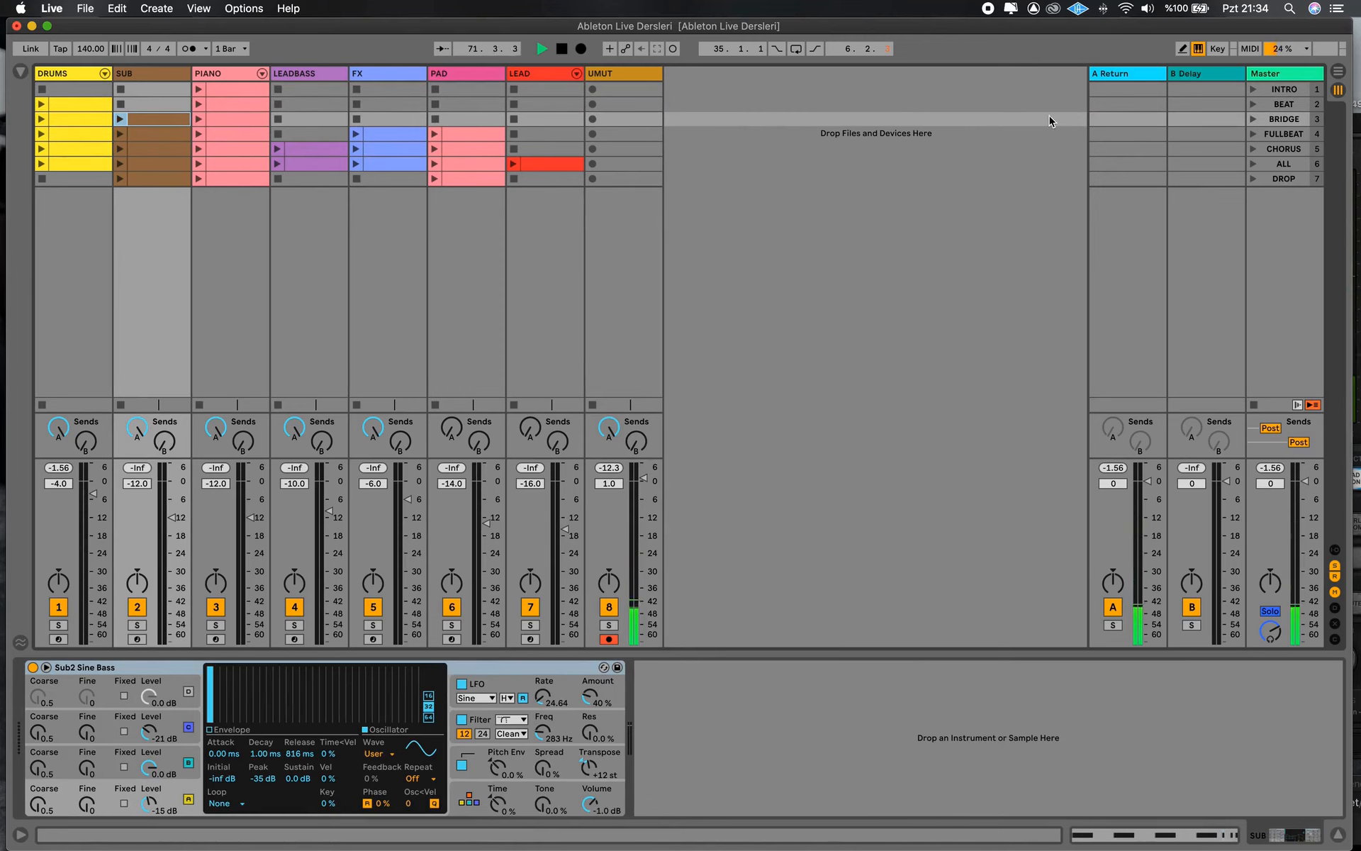
pyautogui.click(631, 77)
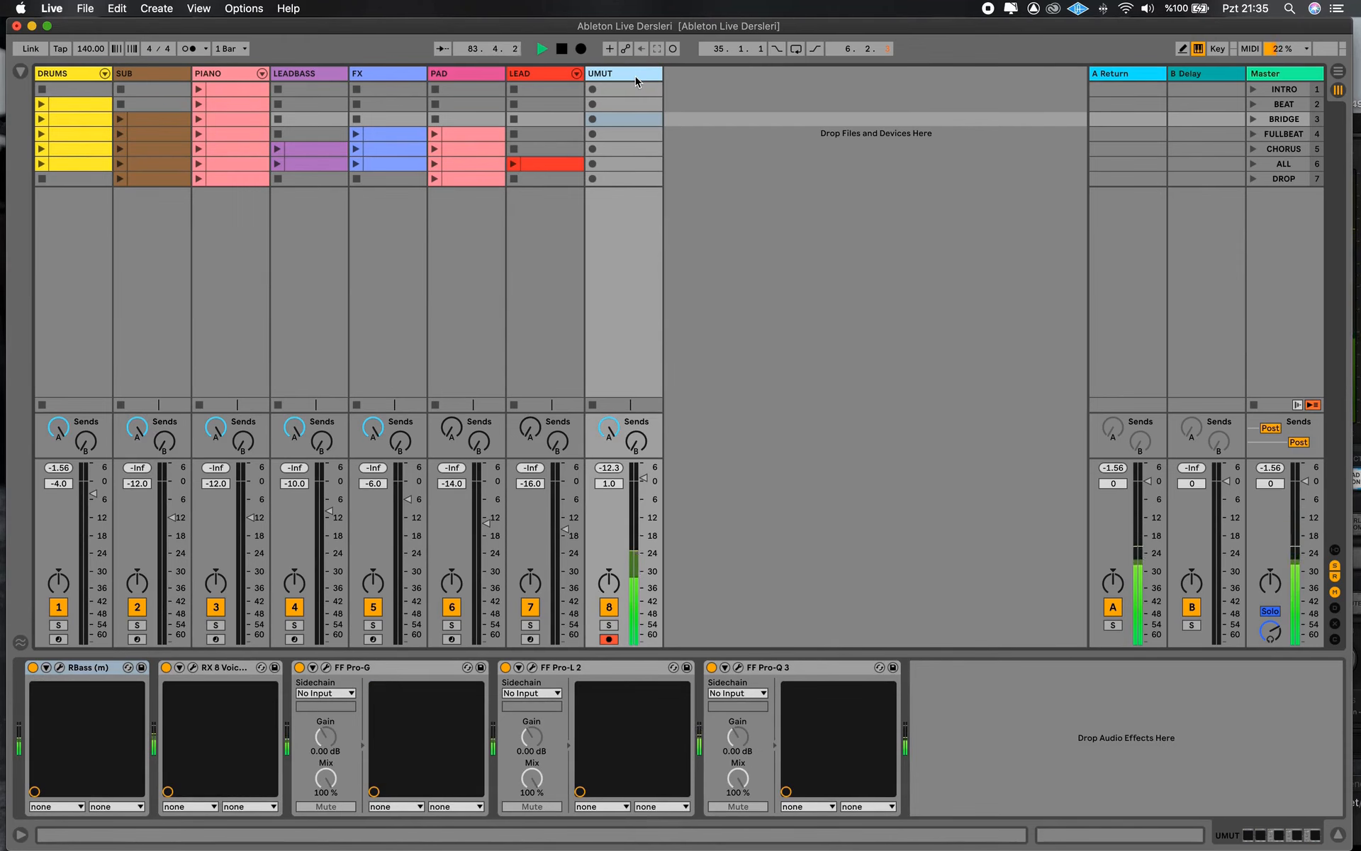
pyautogui.click(540, 76)
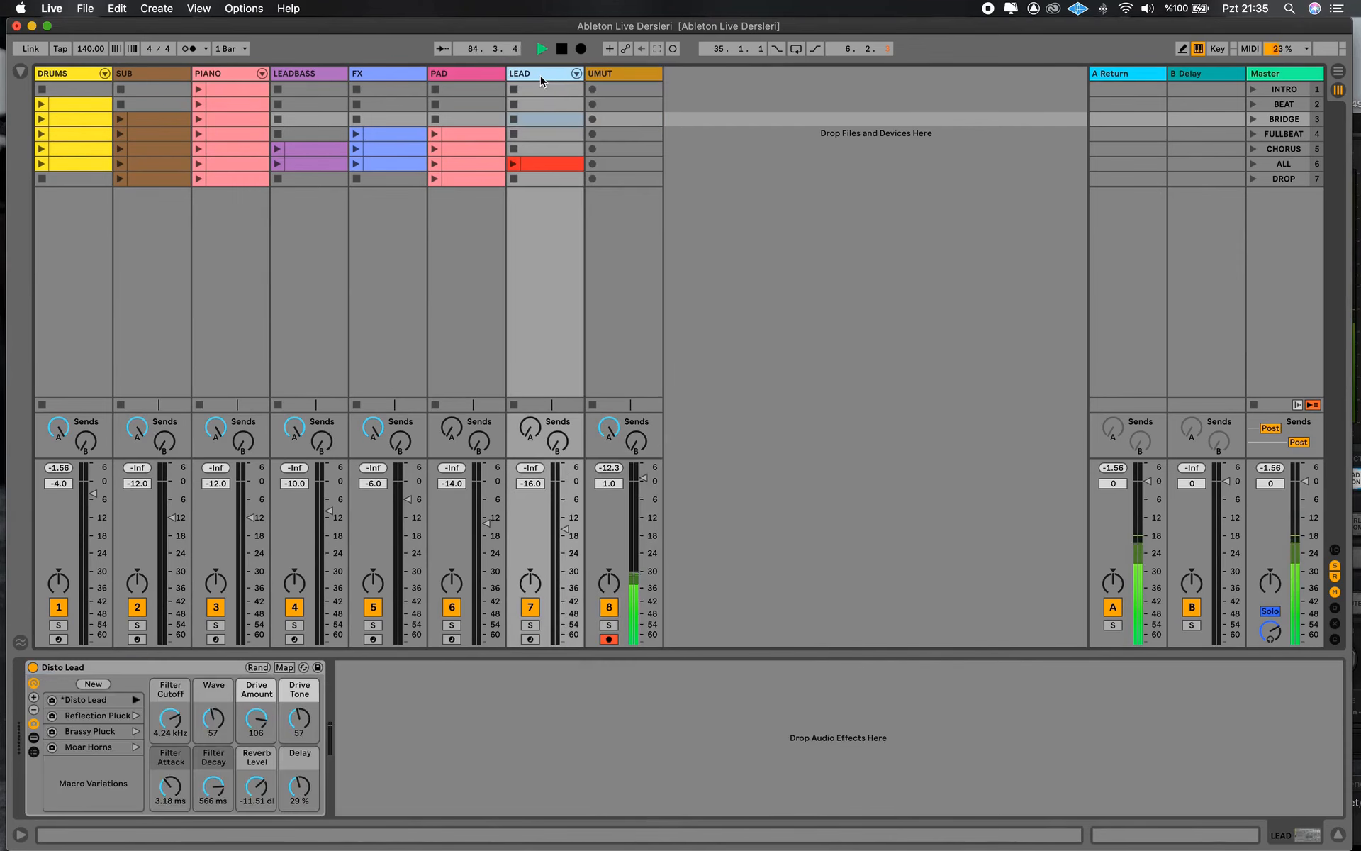
pyautogui.click(461, 77)
pyautogui.click(388, 77)
# - Inspect the MIDI notes of one clip each on the PIANO, SUB, LEADBASS, FX, PAD and LEAD tracks
pyautogui.click(229, 92)
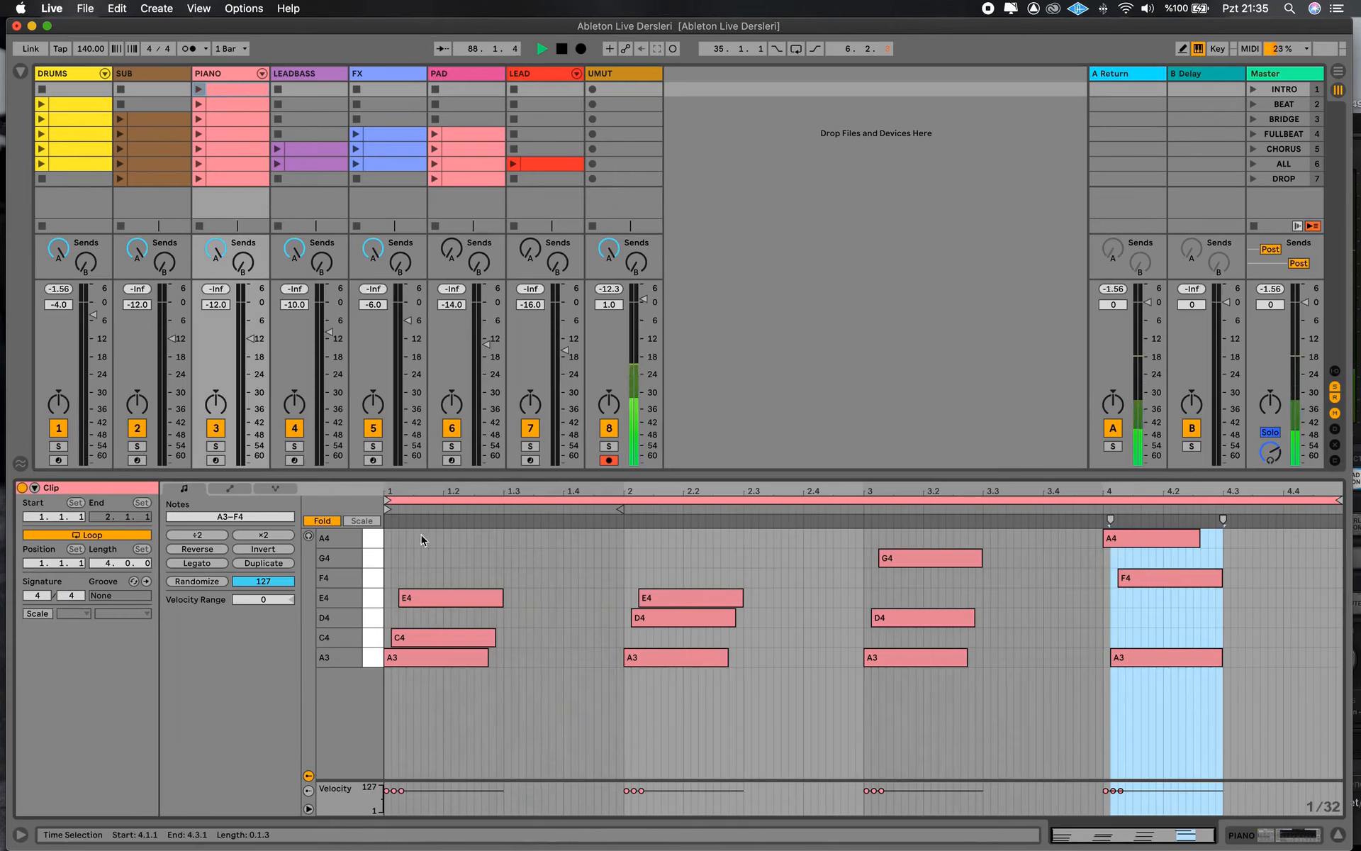
pyautogui.click(171, 122)
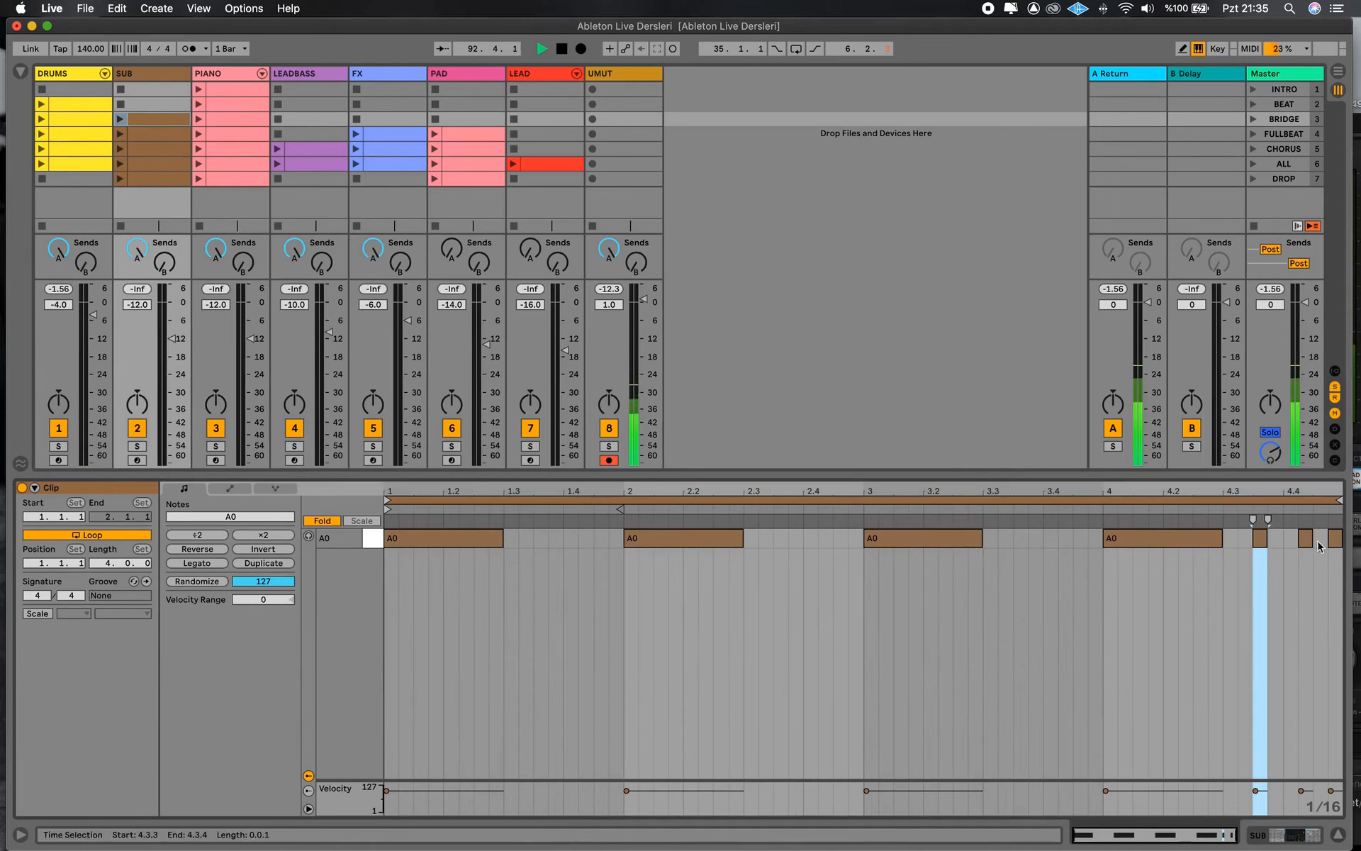
pyautogui.click(295, 162)
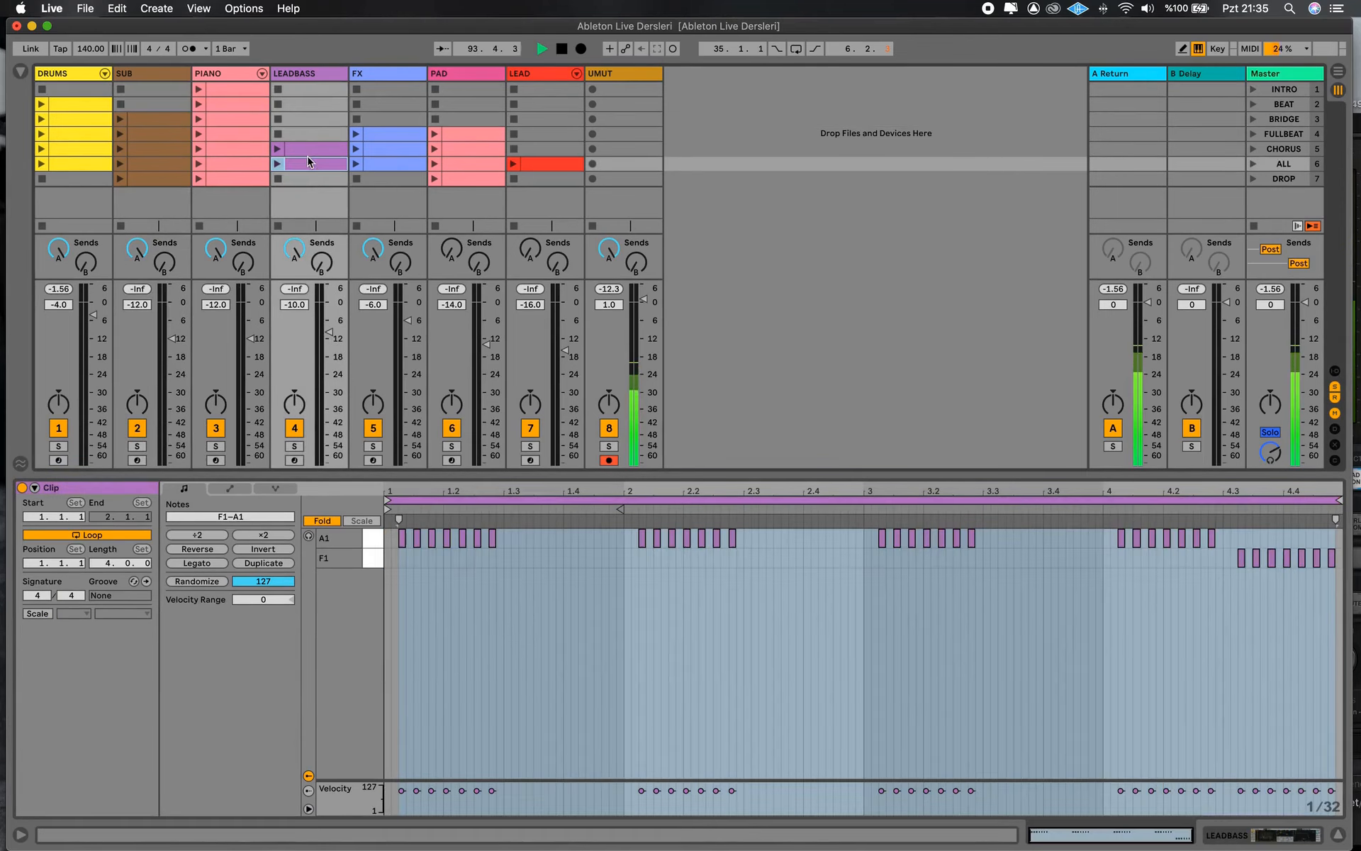
pyautogui.click(390, 137)
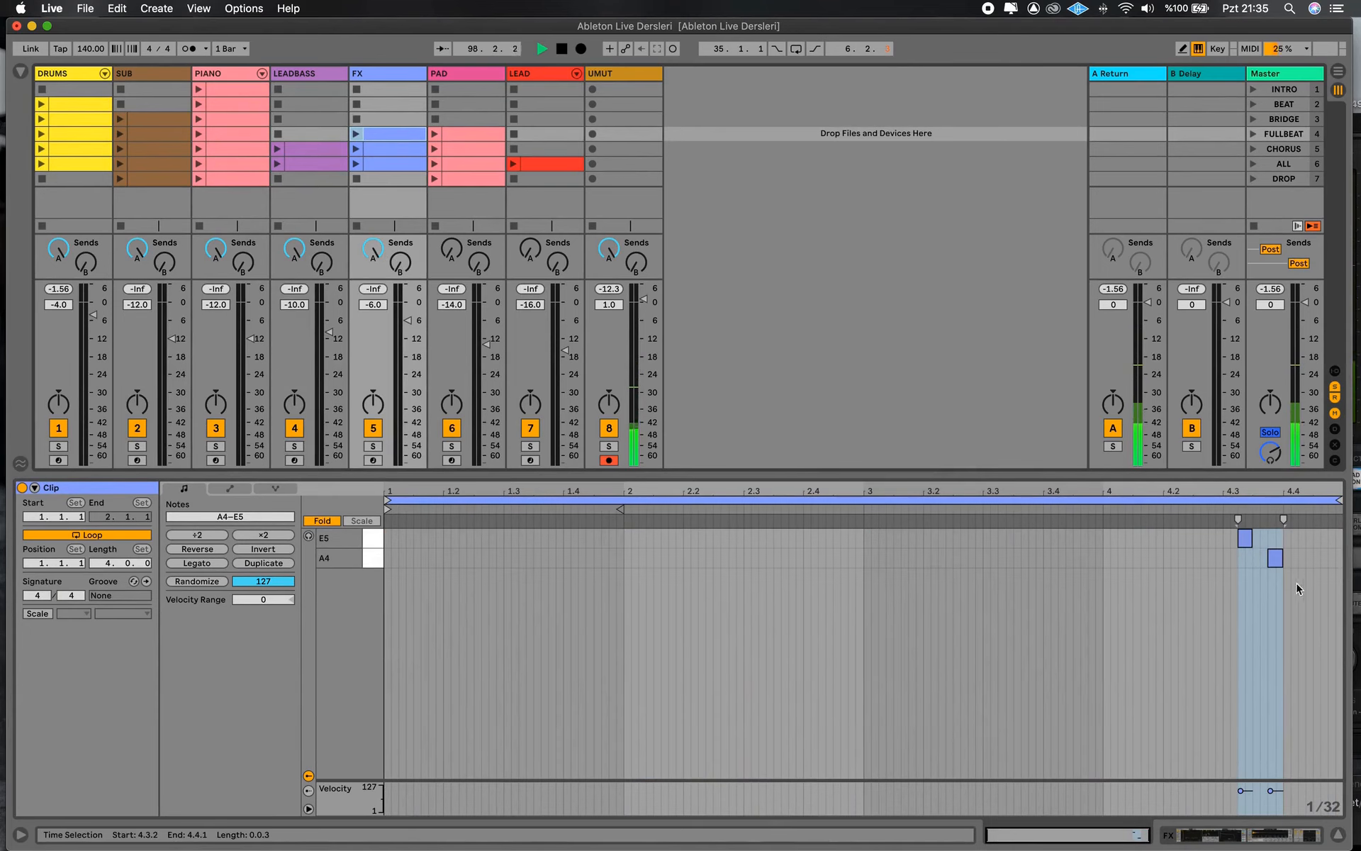
pyautogui.click(466, 150)
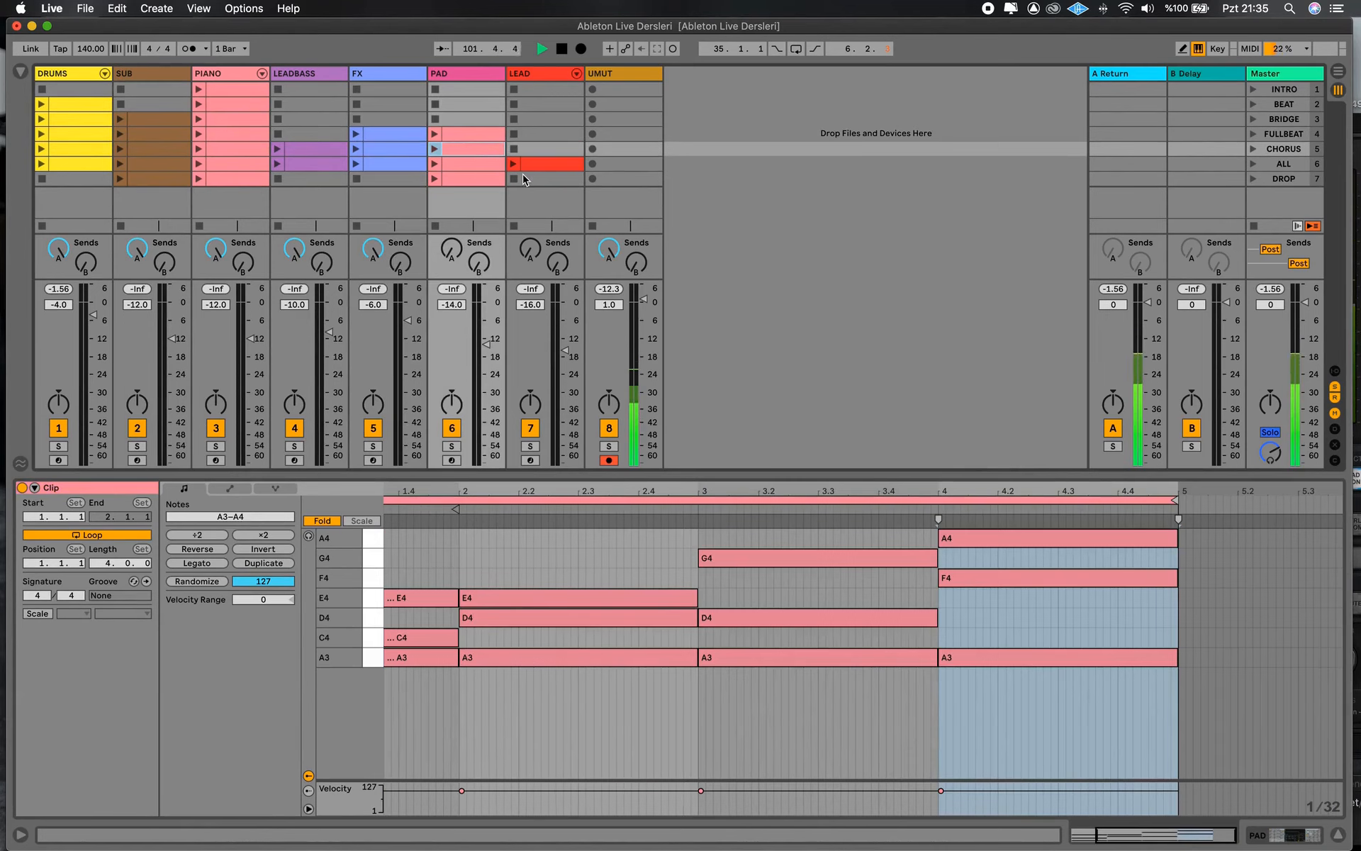
pyautogui.click(547, 166)
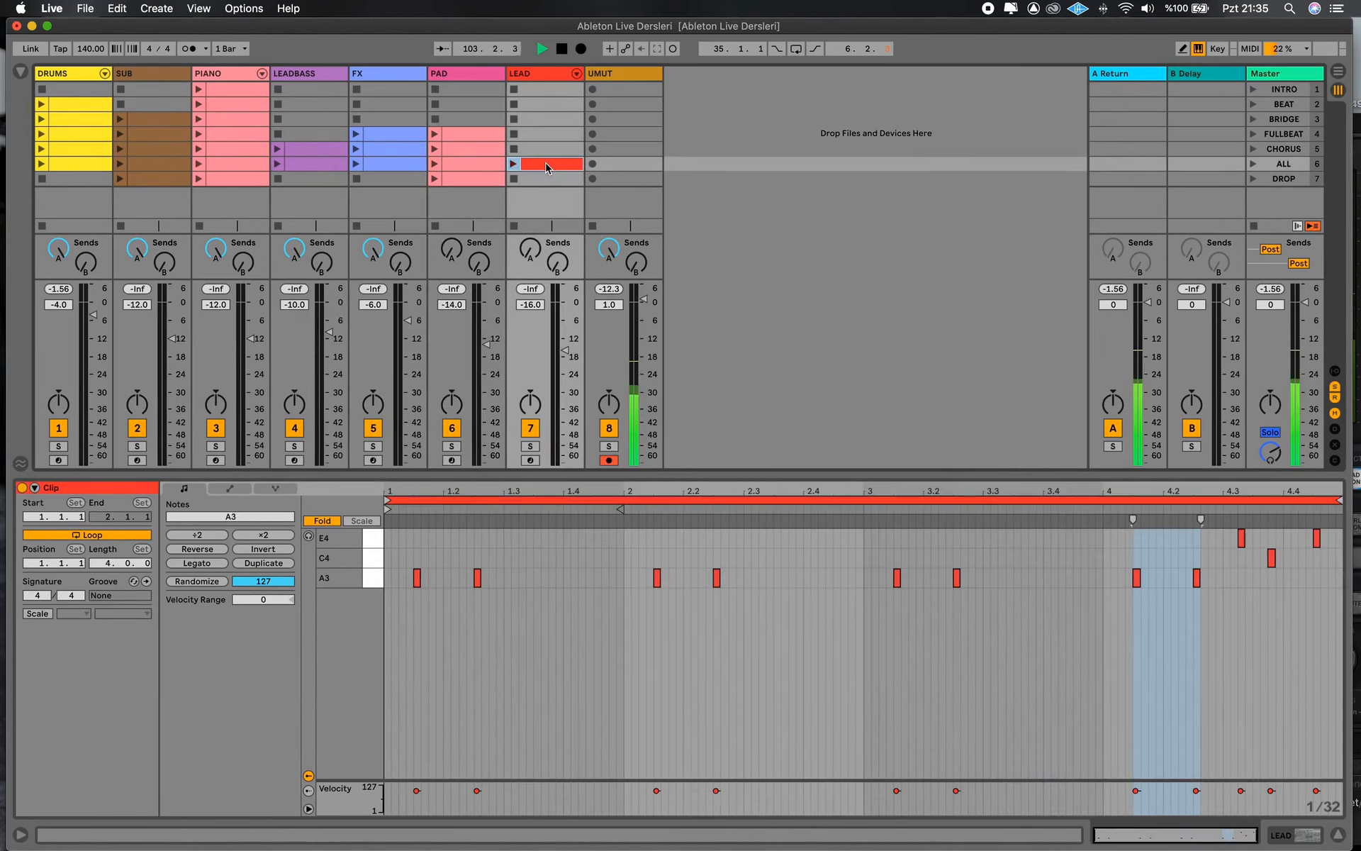
# - Play the INTRO scene followed by the BEAT scene, and stop the playback
pyautogui.click(1282, 90)
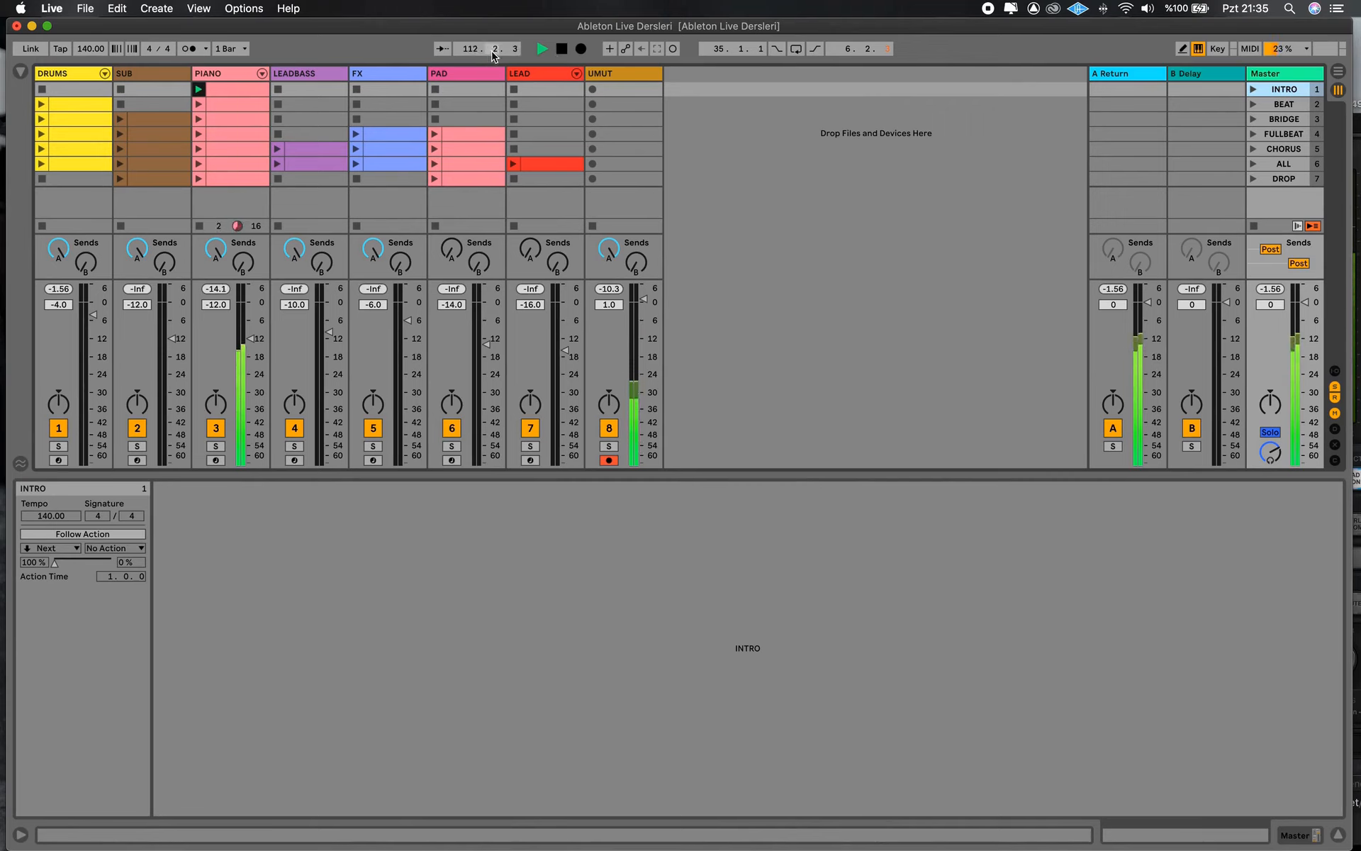
pyautogui.click(193, 50)
pyautogui.click(1253, 105)
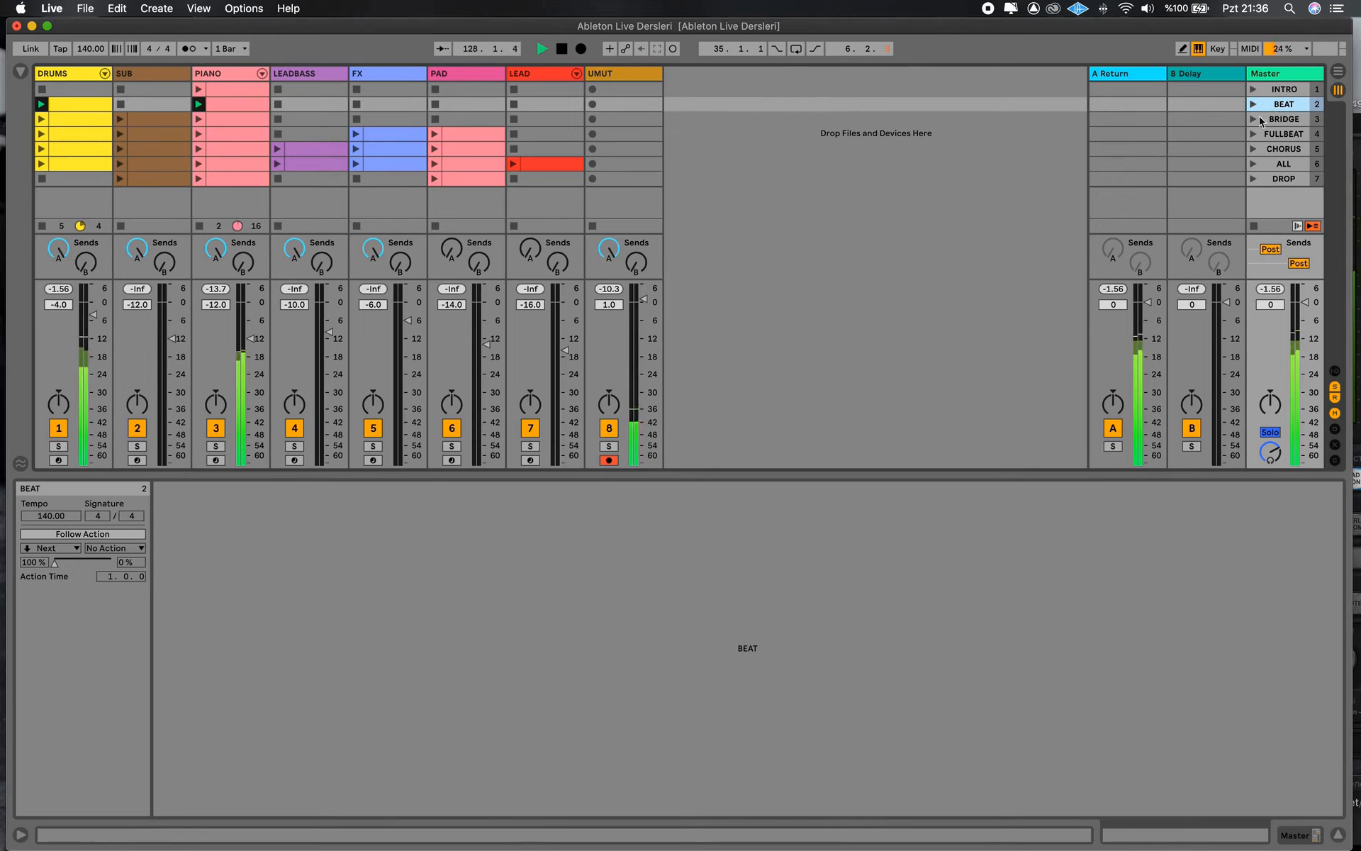
pyautogui.press('space')
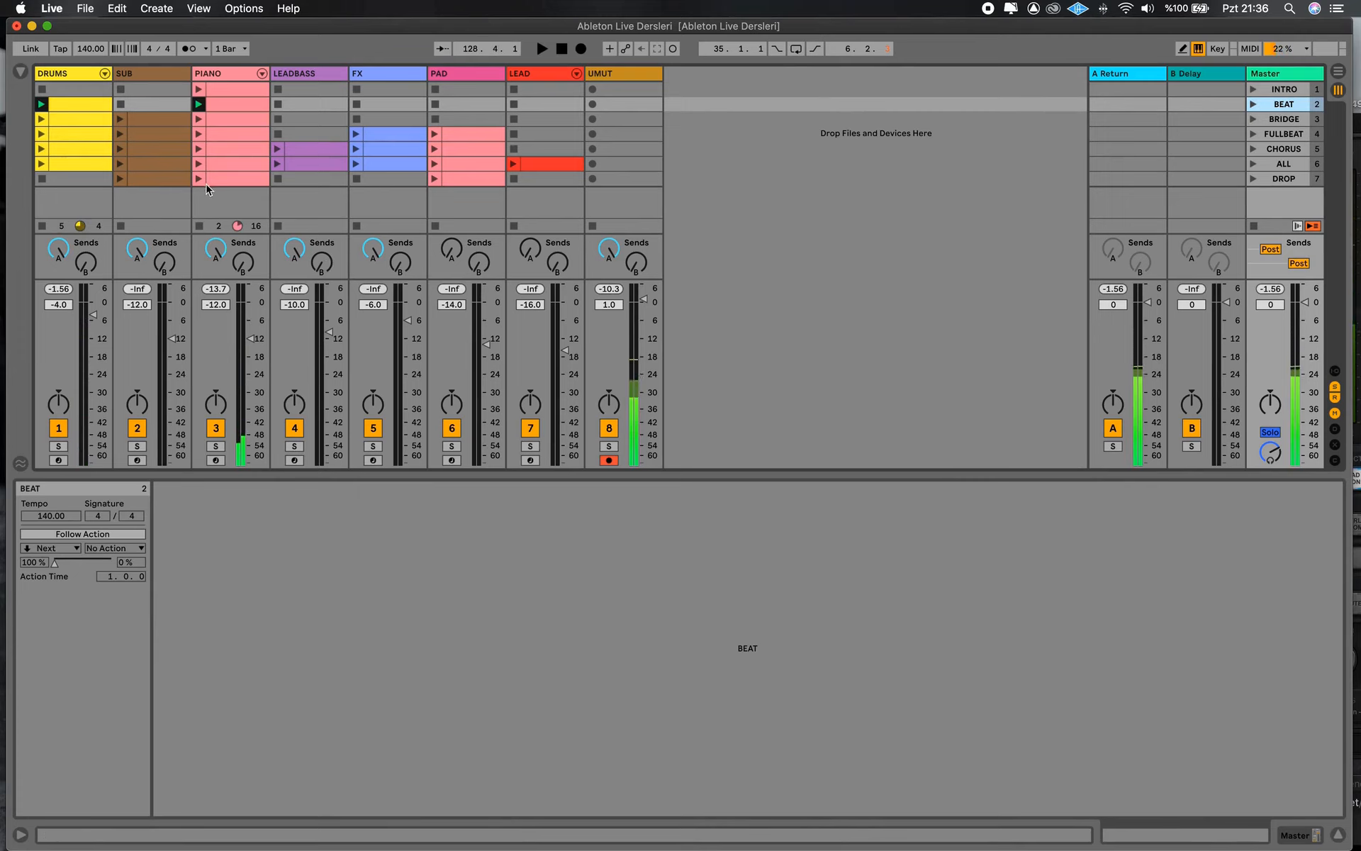
# - Stop the PIANO and DRUMS clips individually, and relaunch the BEAT scene to stop all clips at once
pyautogui.click(199, 226)
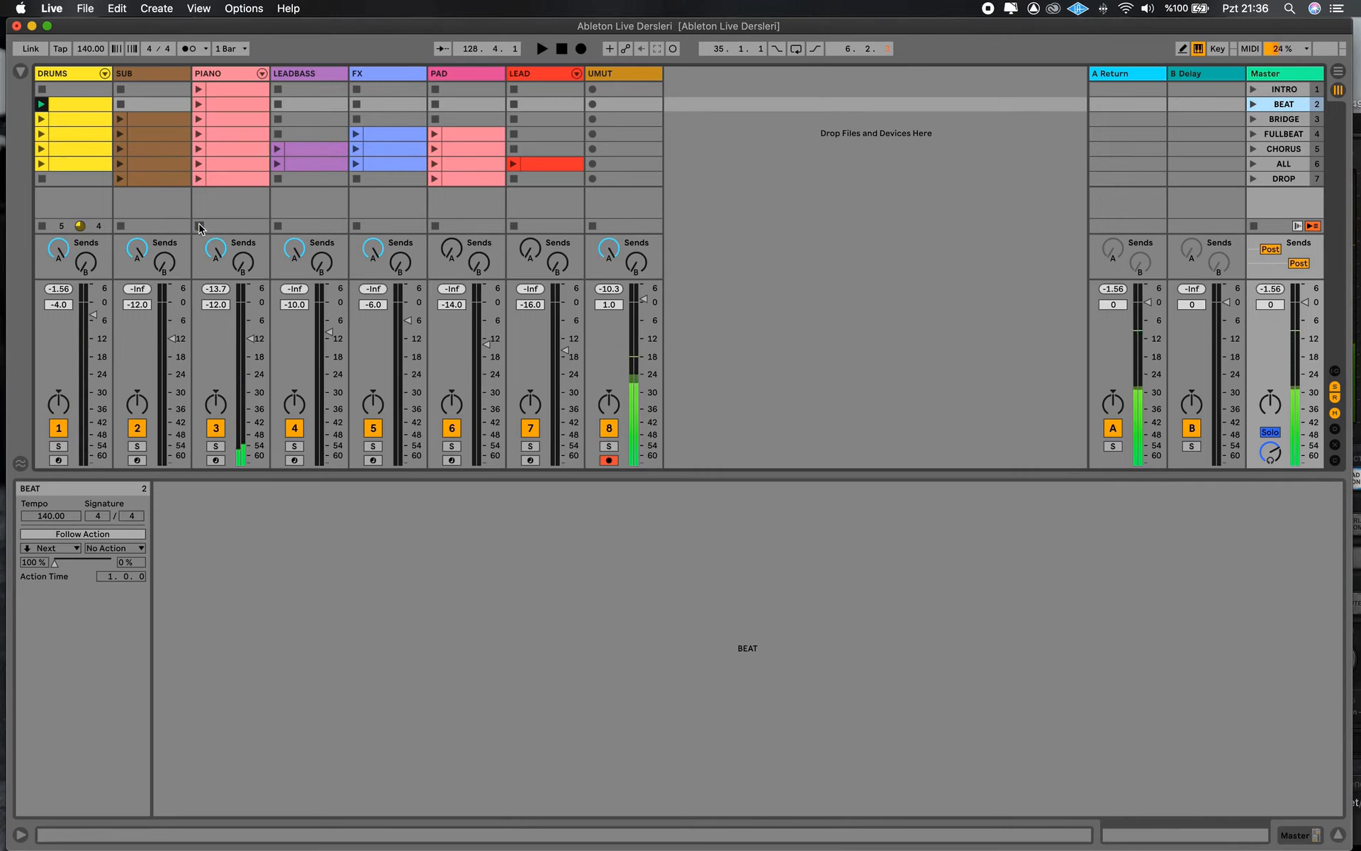
pyautogui.click(41, 225)
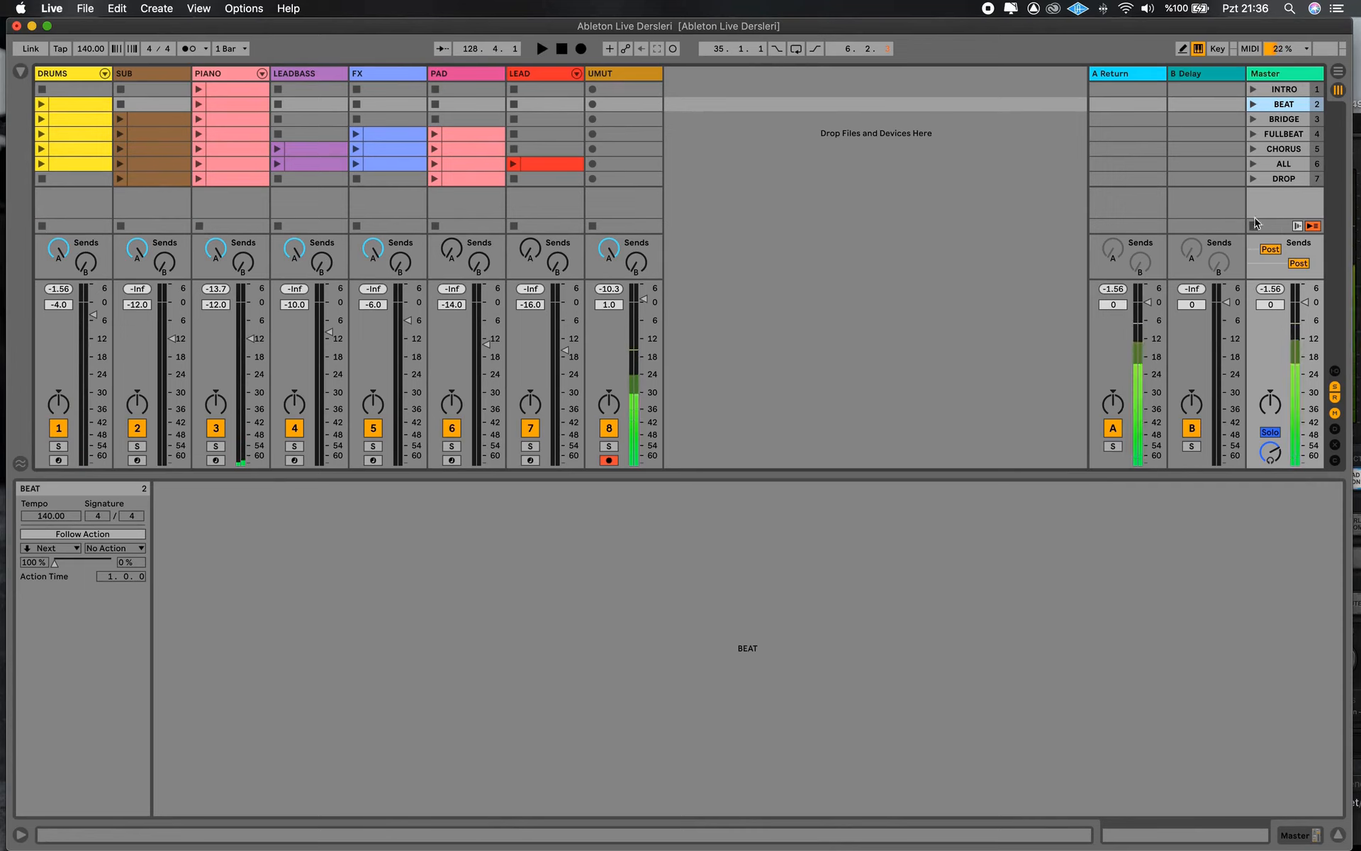
pyautogui.click(1254, 104)
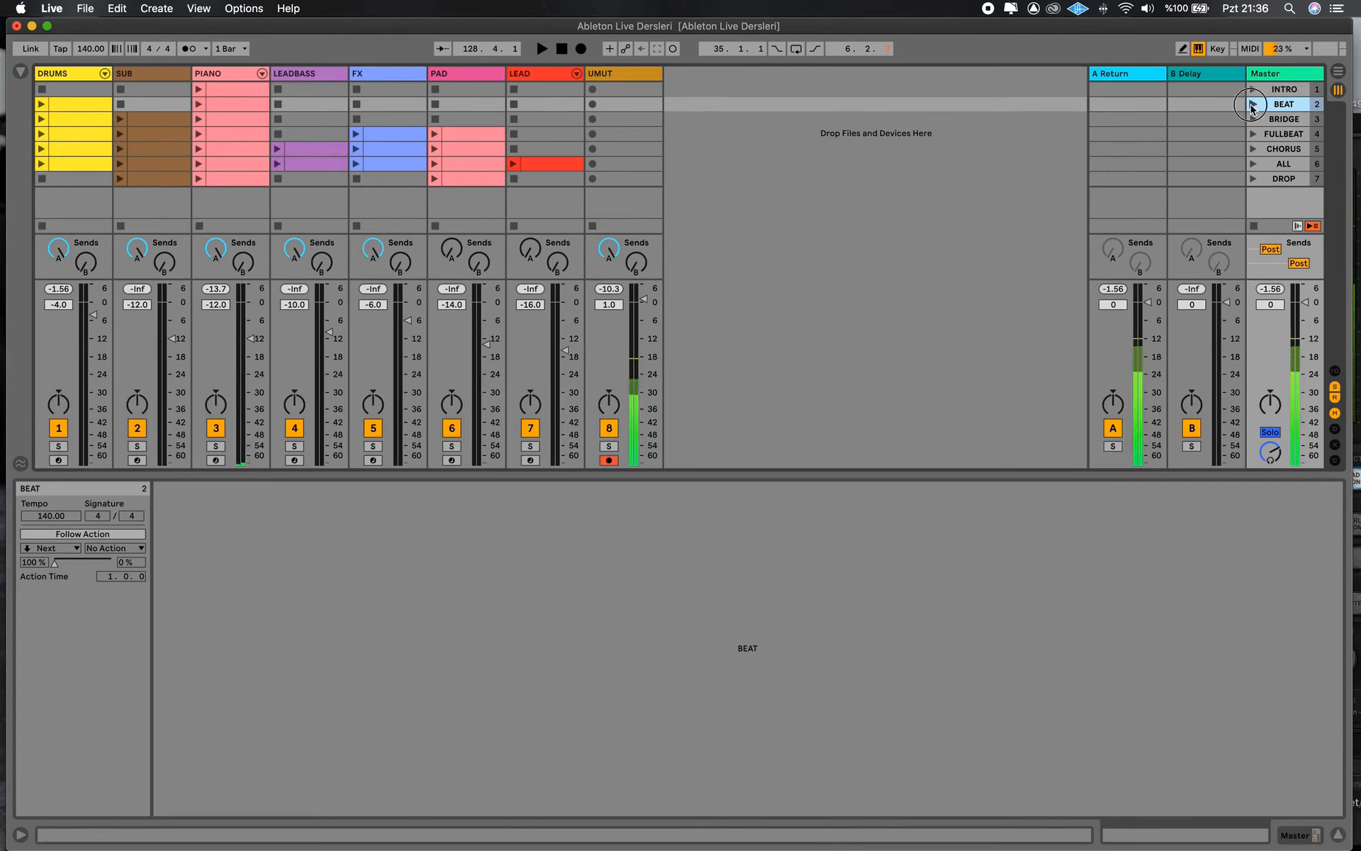
pyautogui.click(1253, 227)
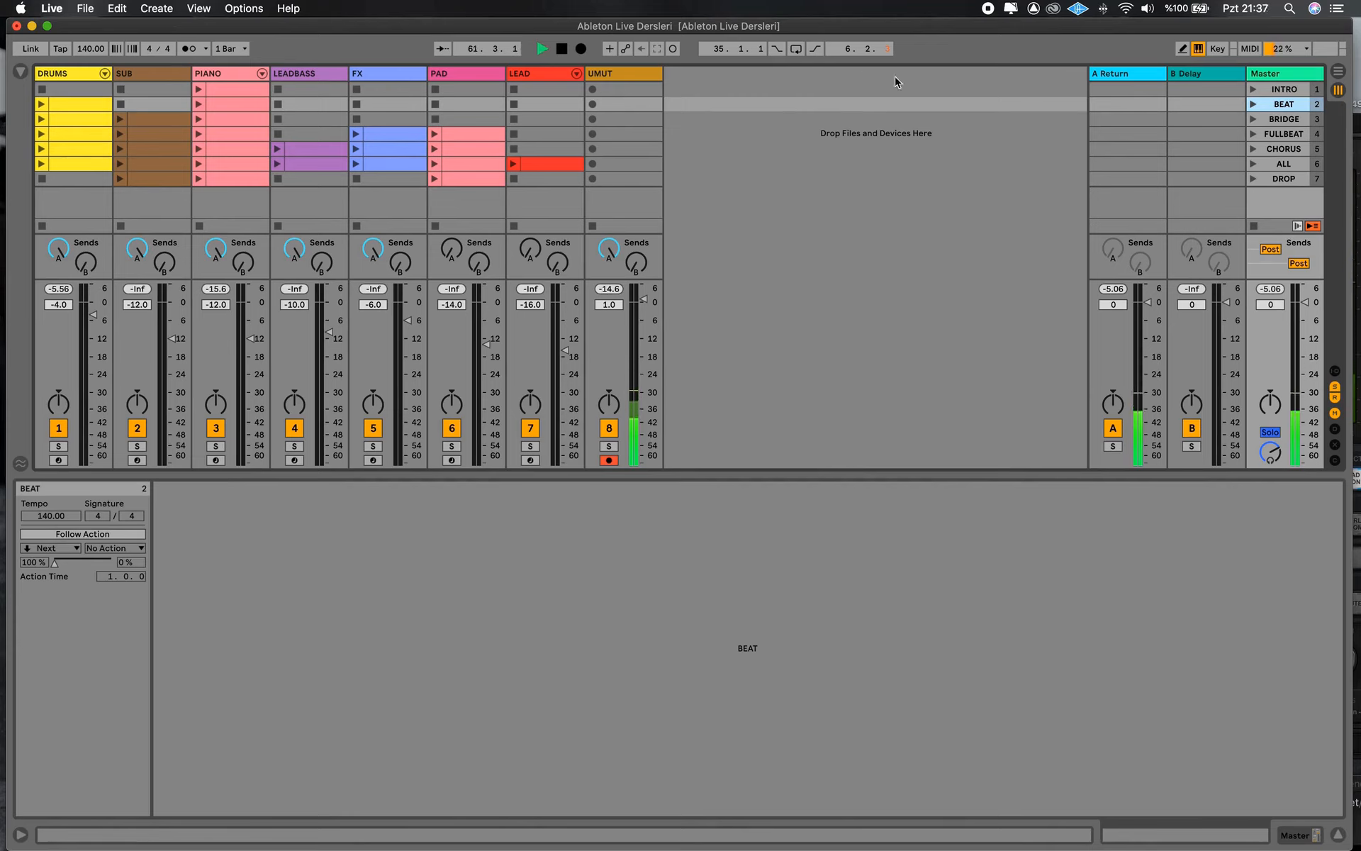
# - Launch the INTRO, BEAT, BRIDGE and FULLBEAT scenes in order and stop all clips
pyautogui.click(1252, 90)
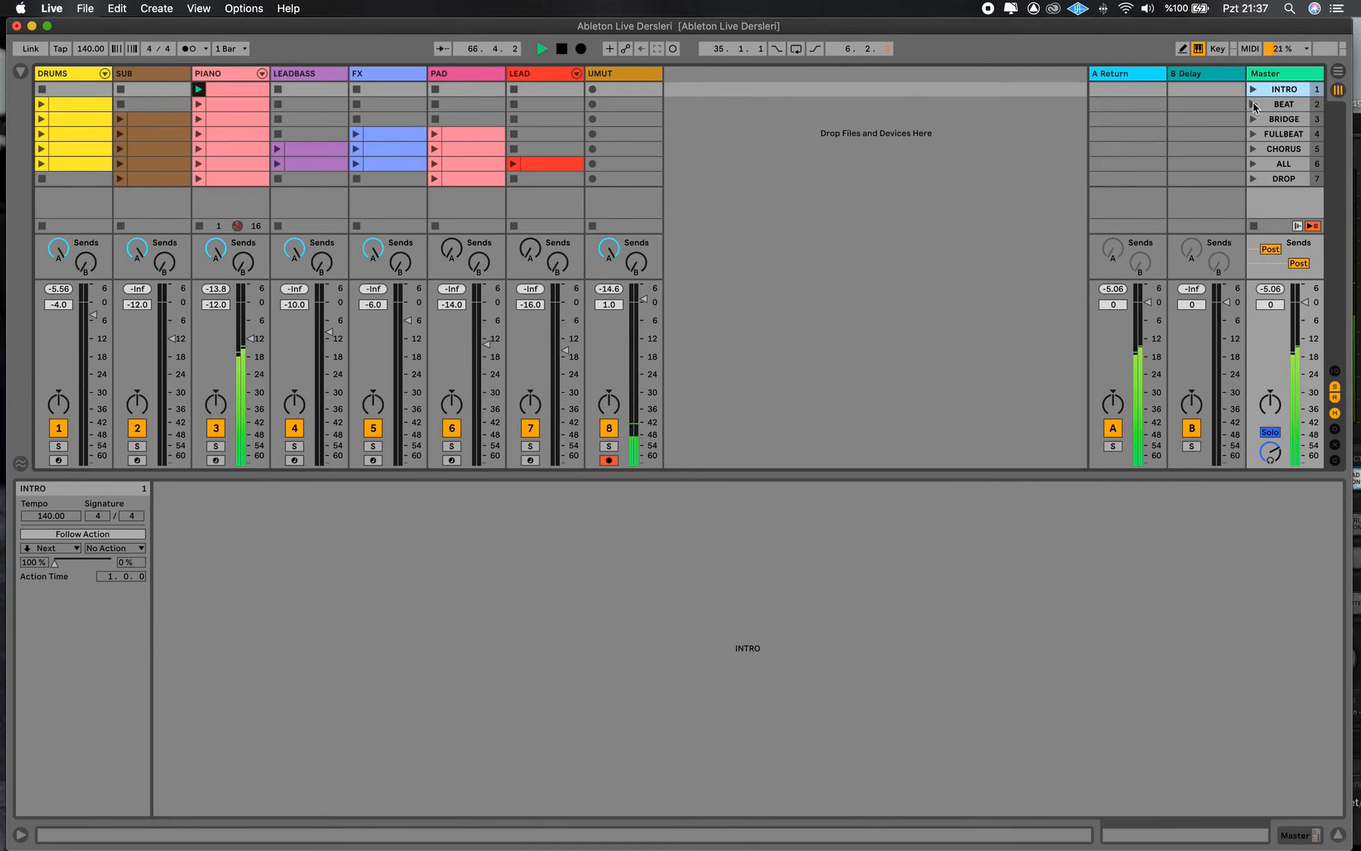
pyautogui.click(1254, 105)
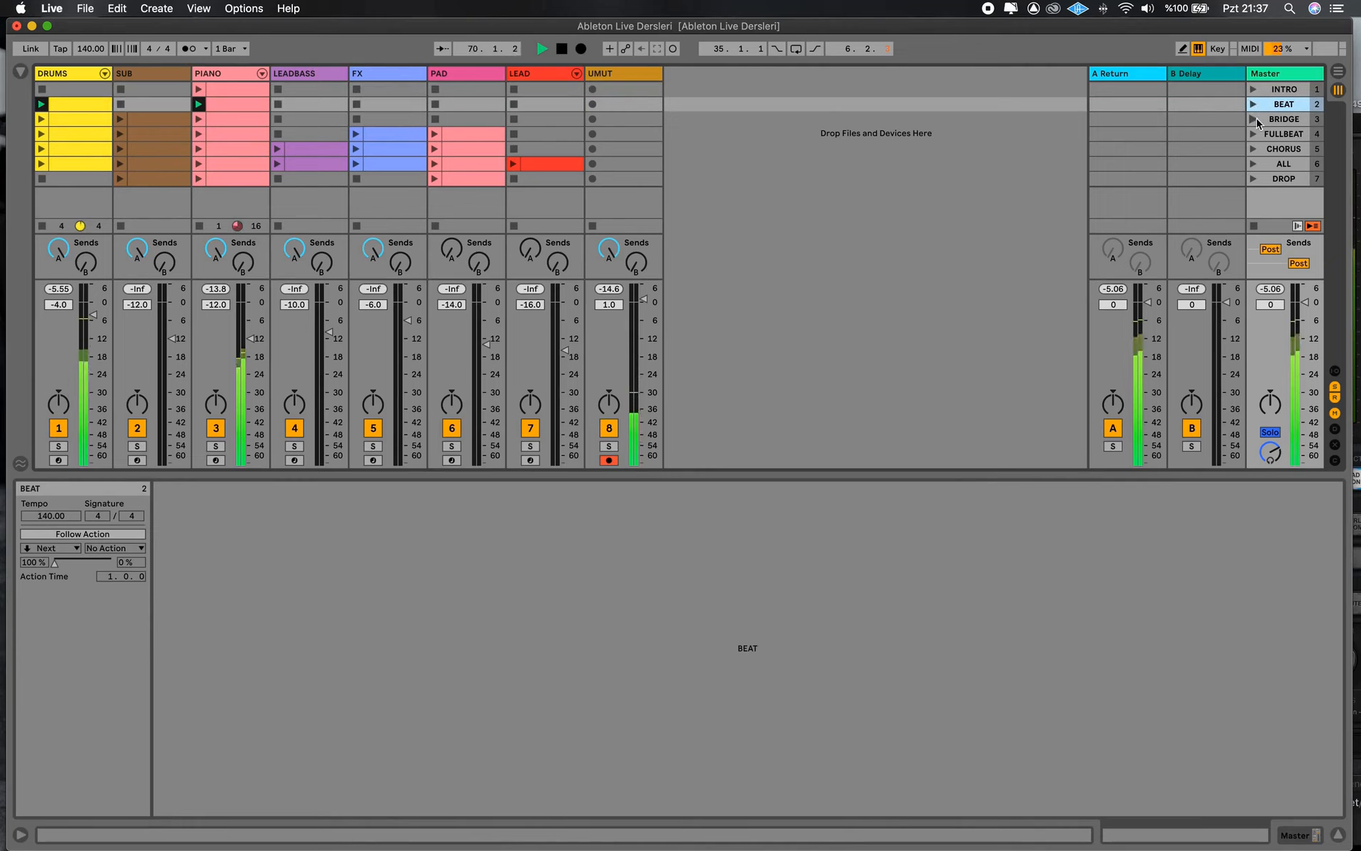
pyautogui.click(1253, 119)
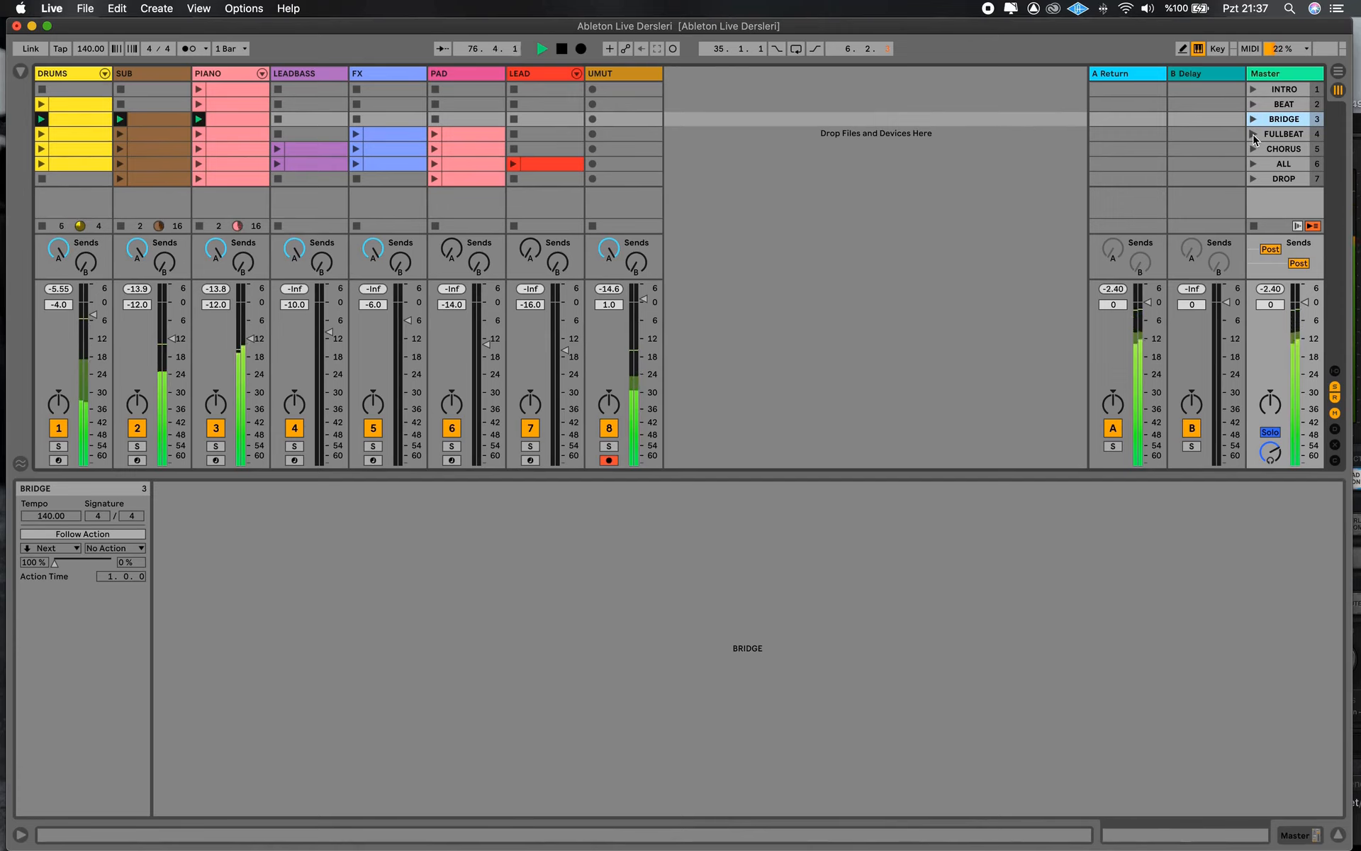
pyautogui.click(1254, 137)
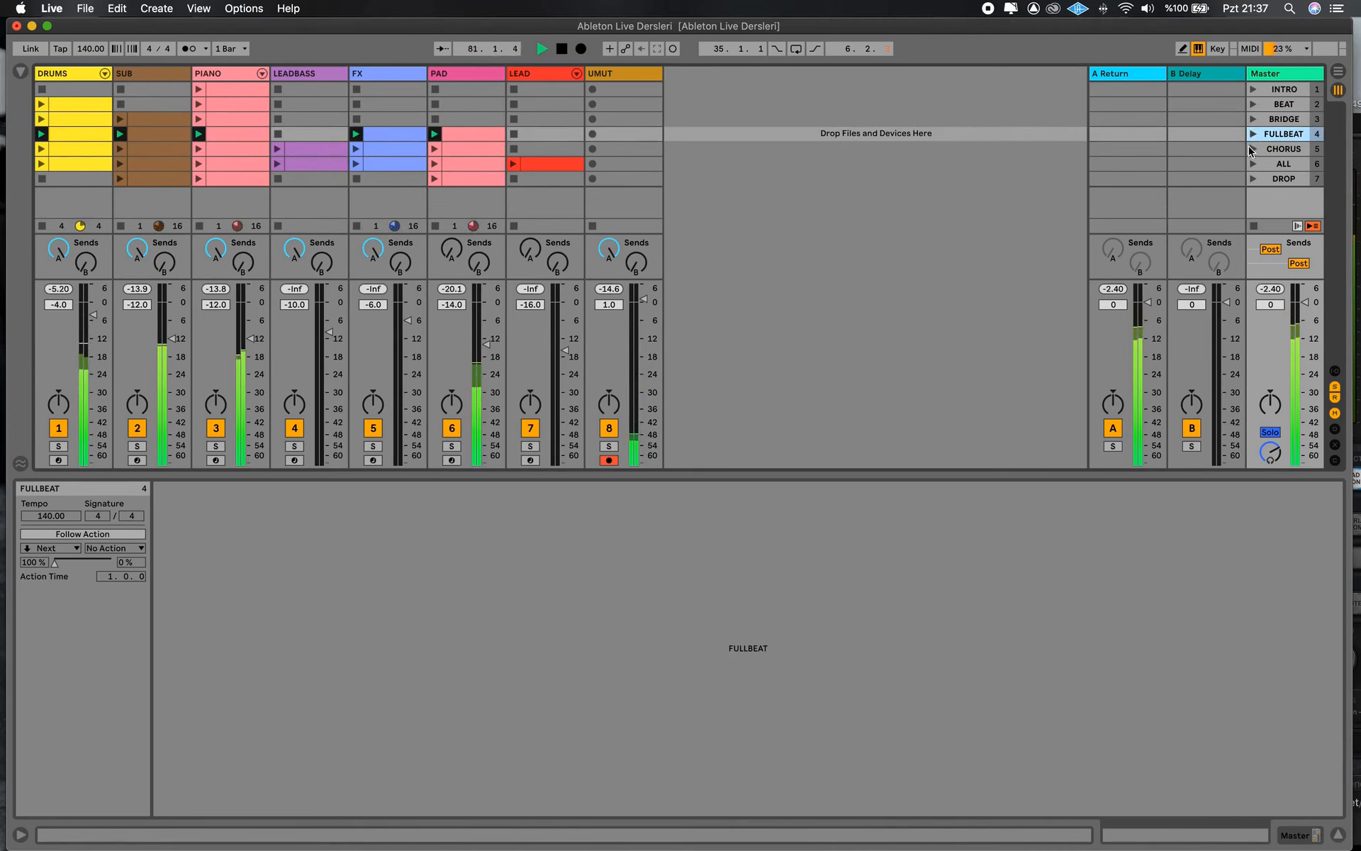
pyautogui.click(1253, 226)
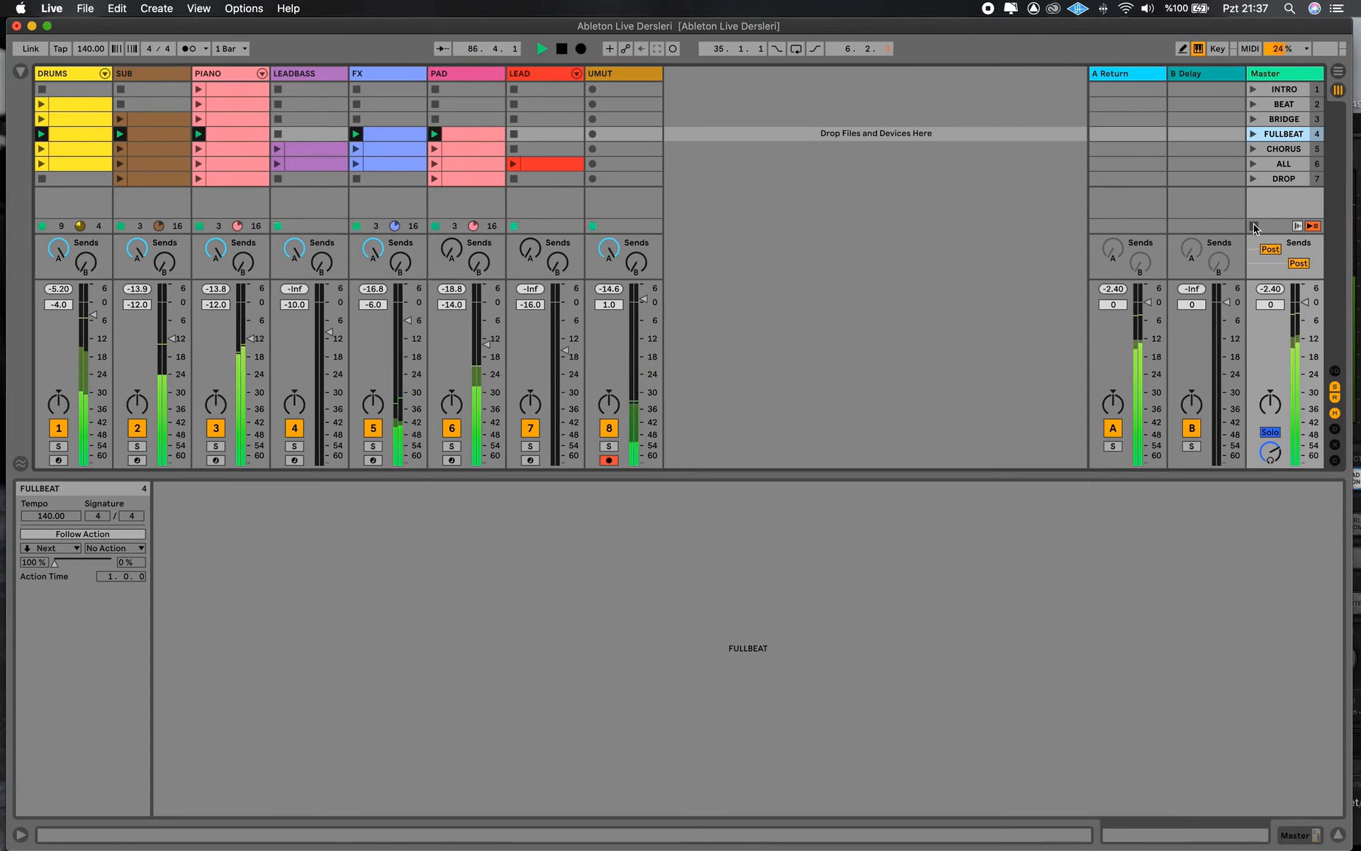
# - Compare the MIDI notes of the DRUMS clips in the BEAT and FULLBEAT scenes
pyautogui.click(81, 104)
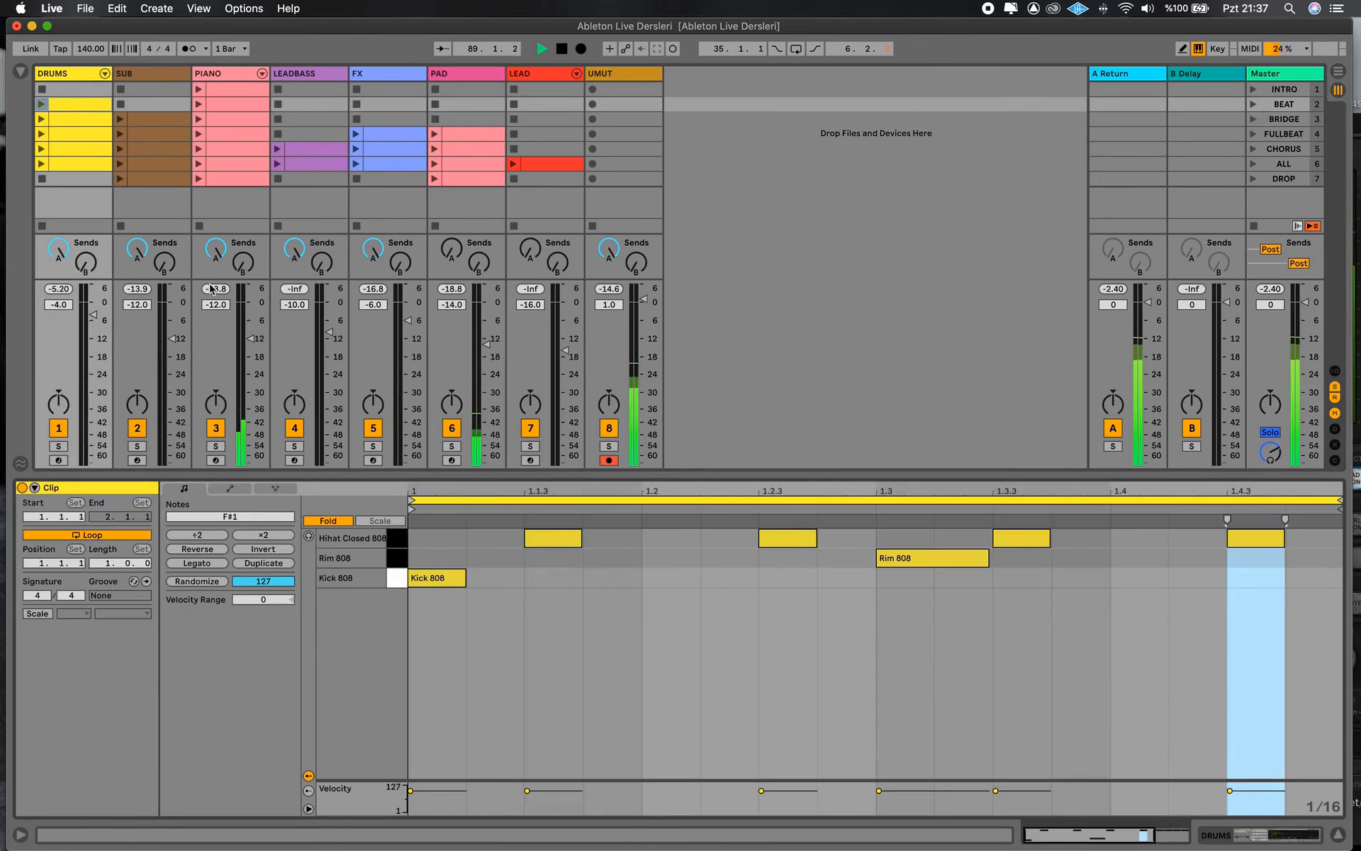
pyautogui.click(64, 134)
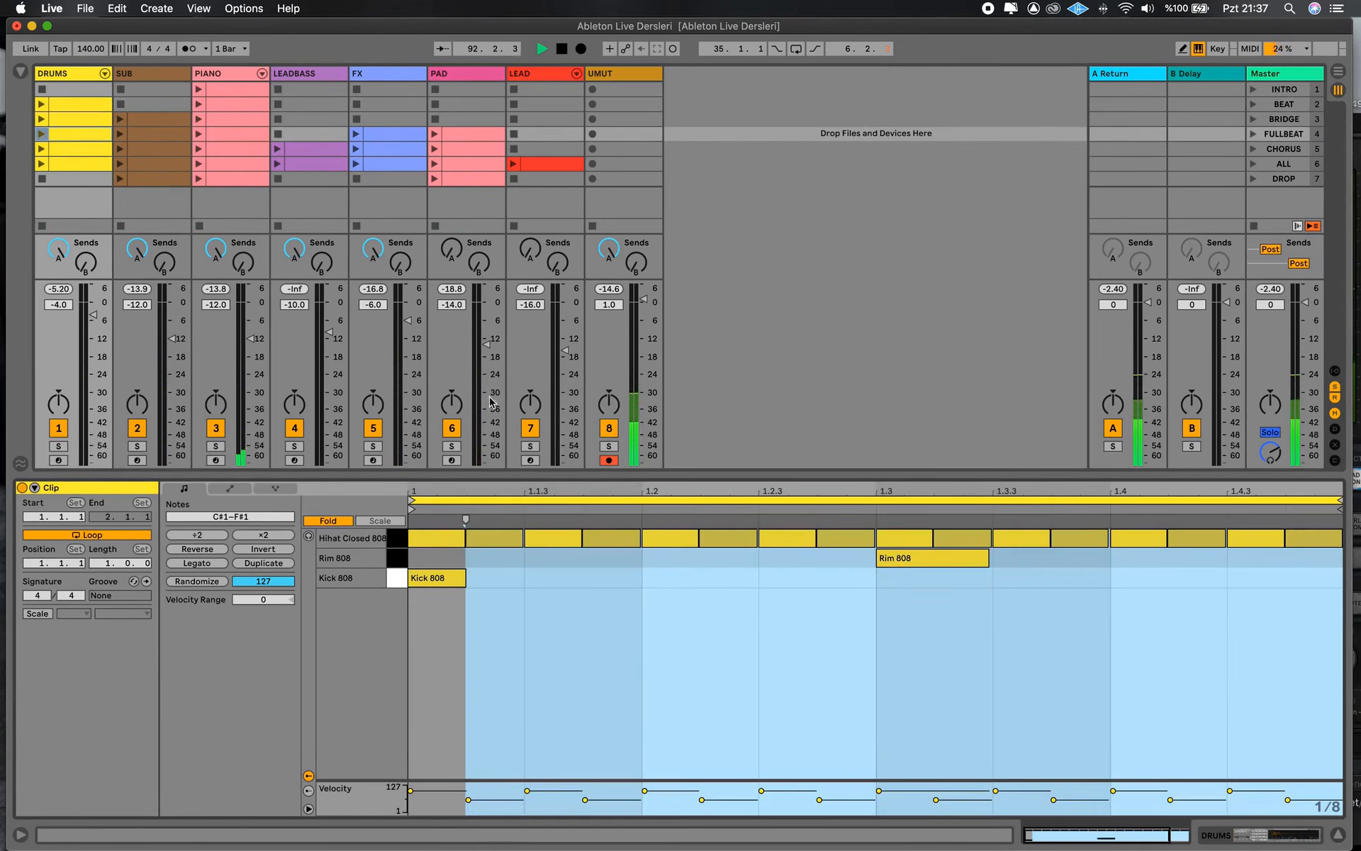
# - Play the DRUMS clips of the BEAT, BRIDGE and FULLBEAT scenes in turn, and add the SUB clip of the FULLBEAT scene
pyautogui.click(92, 105)
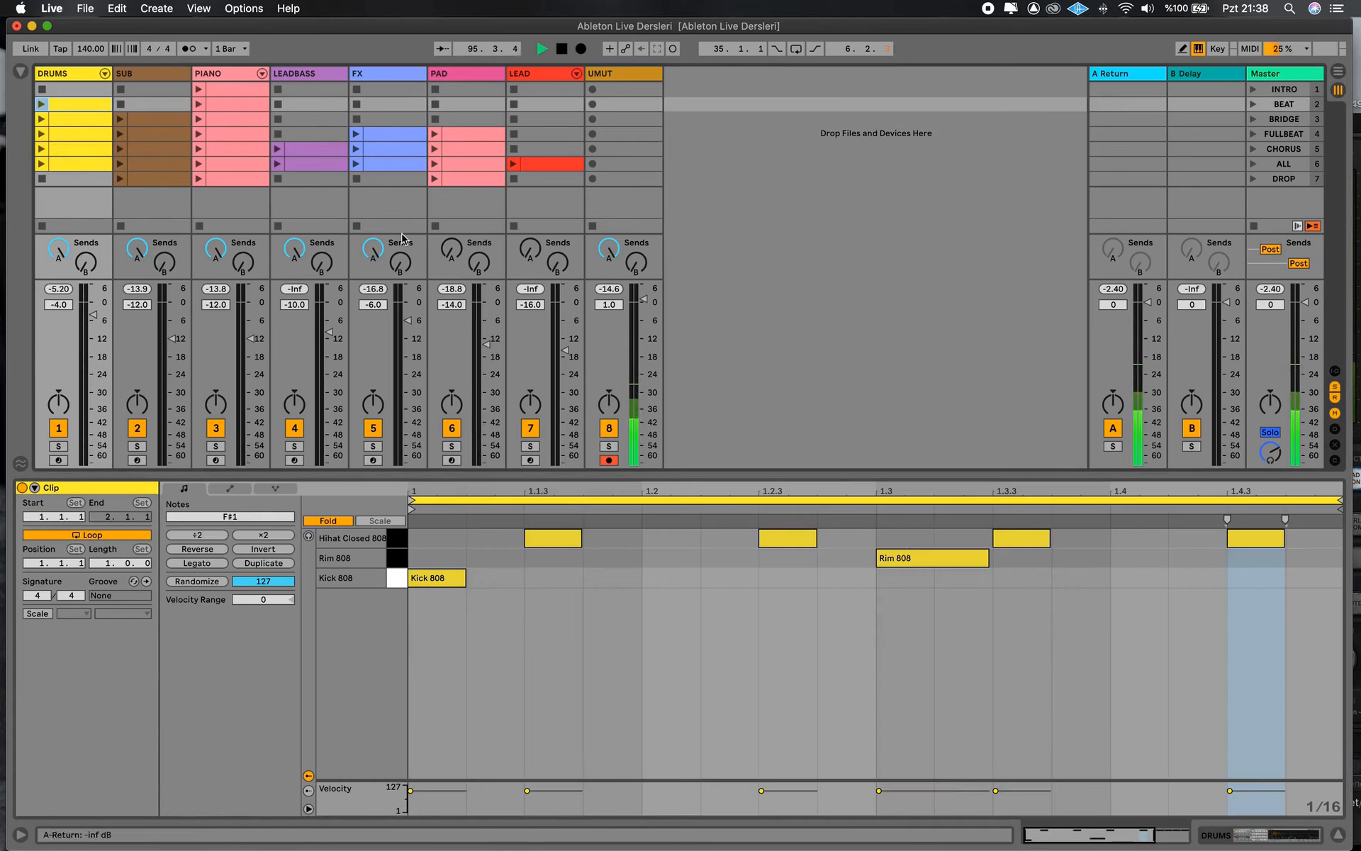
pyautogui.click(41, 104)
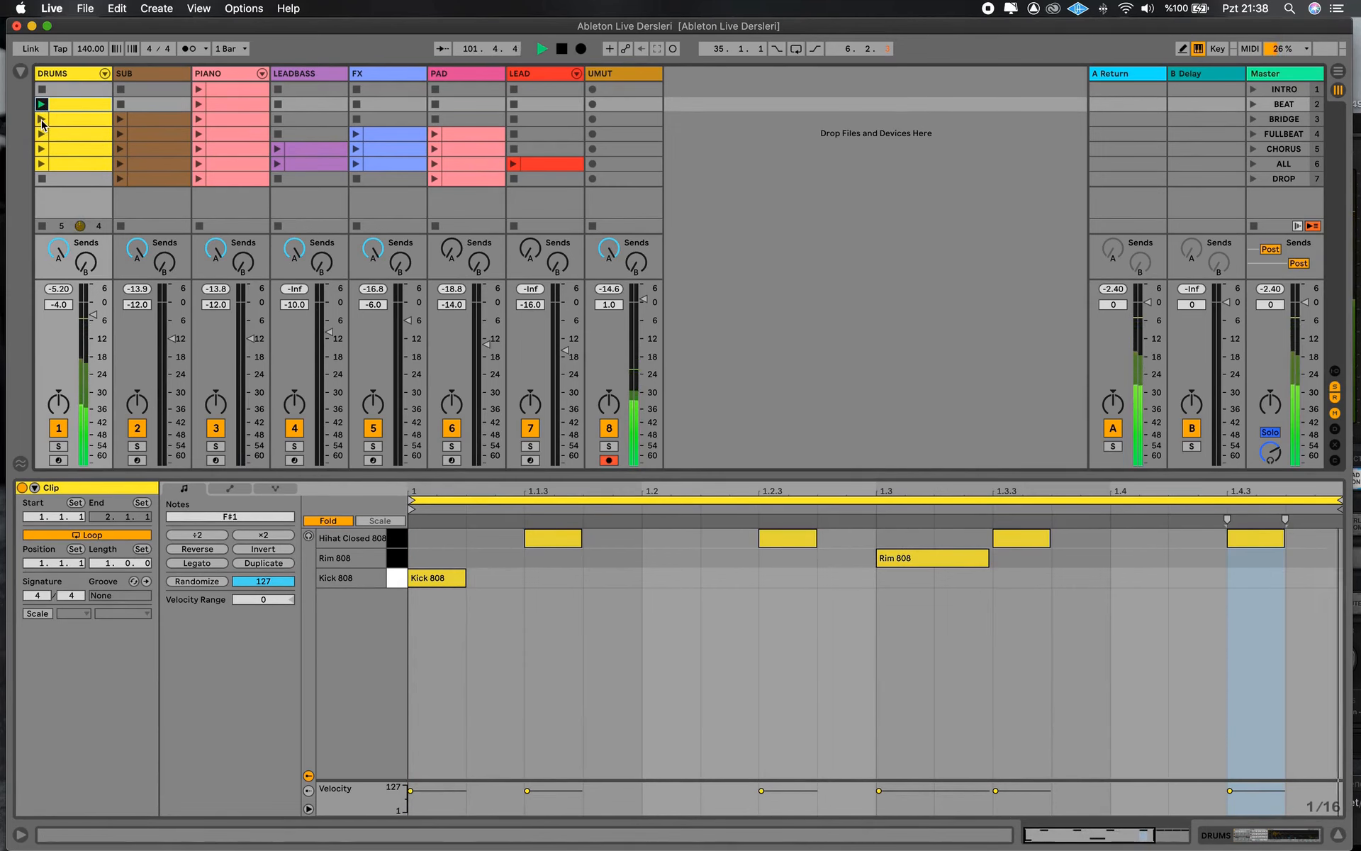
pyautogui.click(42, 120)
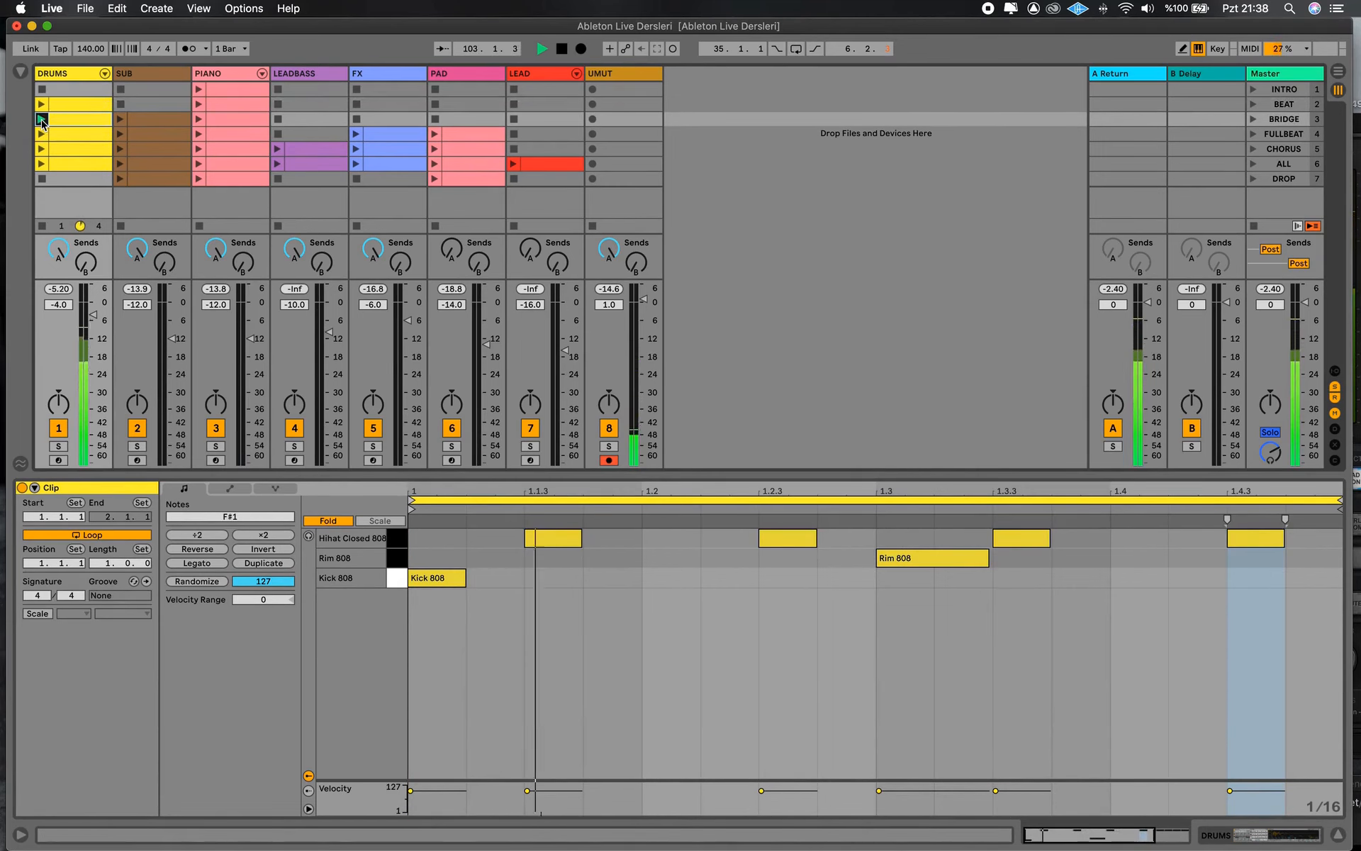
pyautogui.click(41, 134)
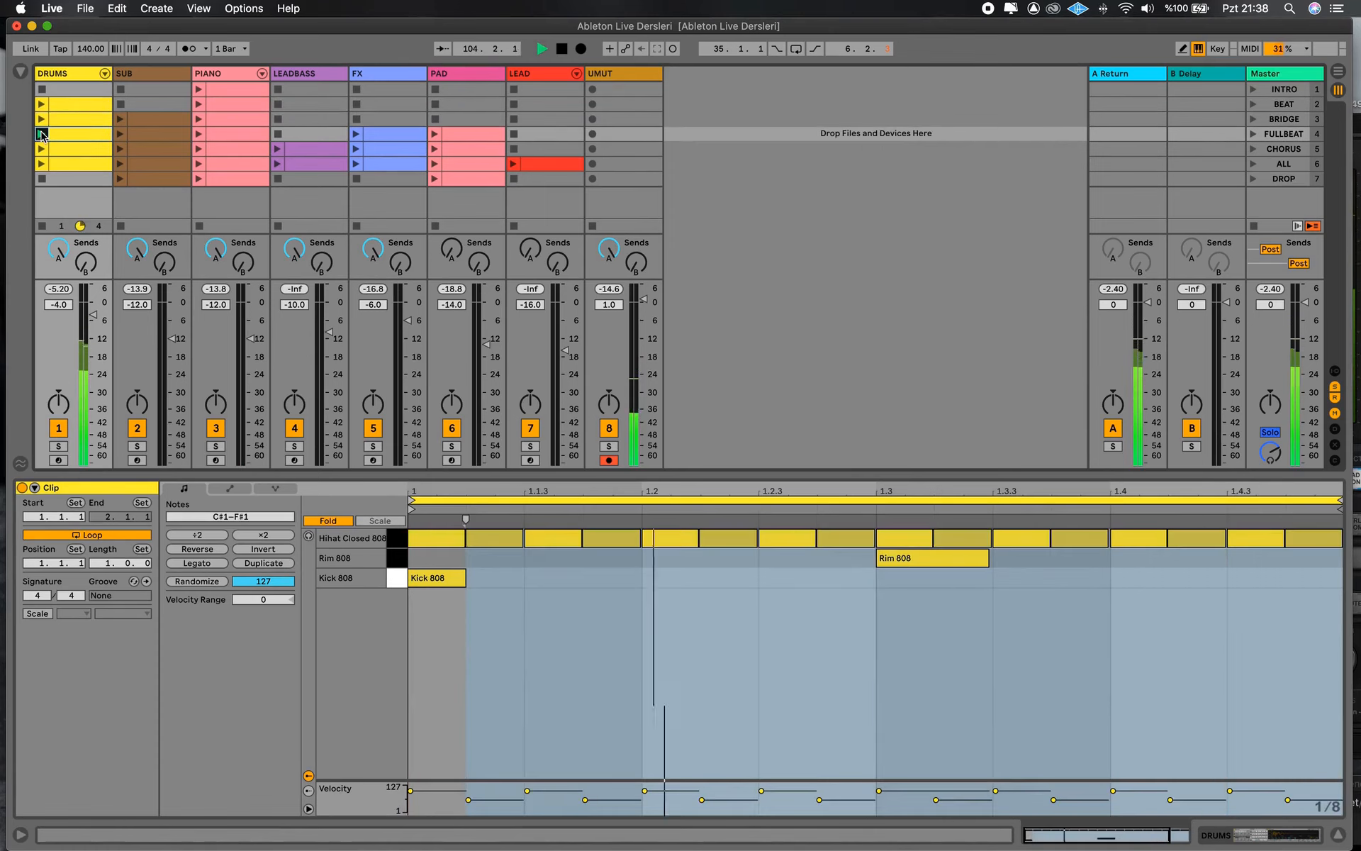
pyautogui.click(148, 134)
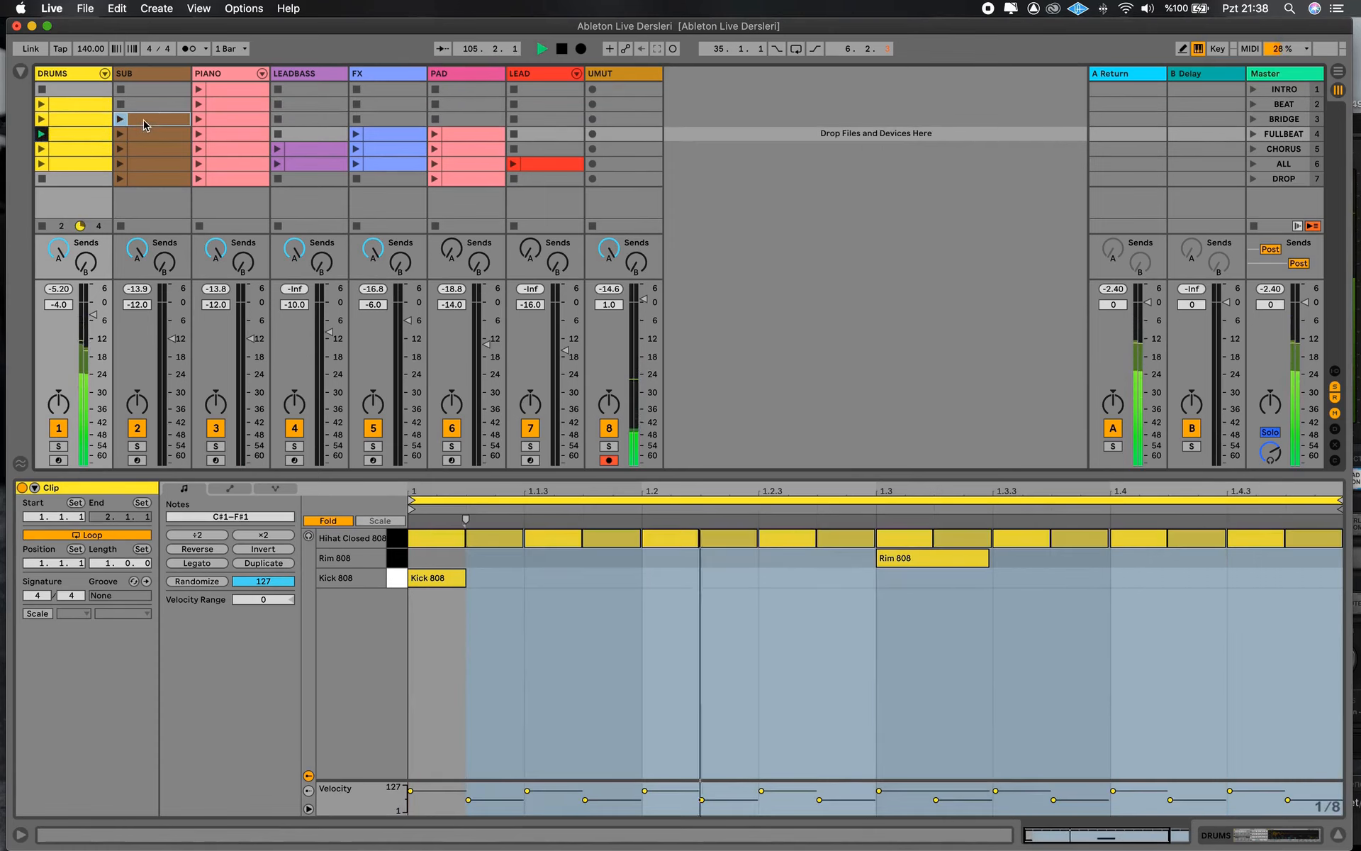
pyautogui.click(120, 135)
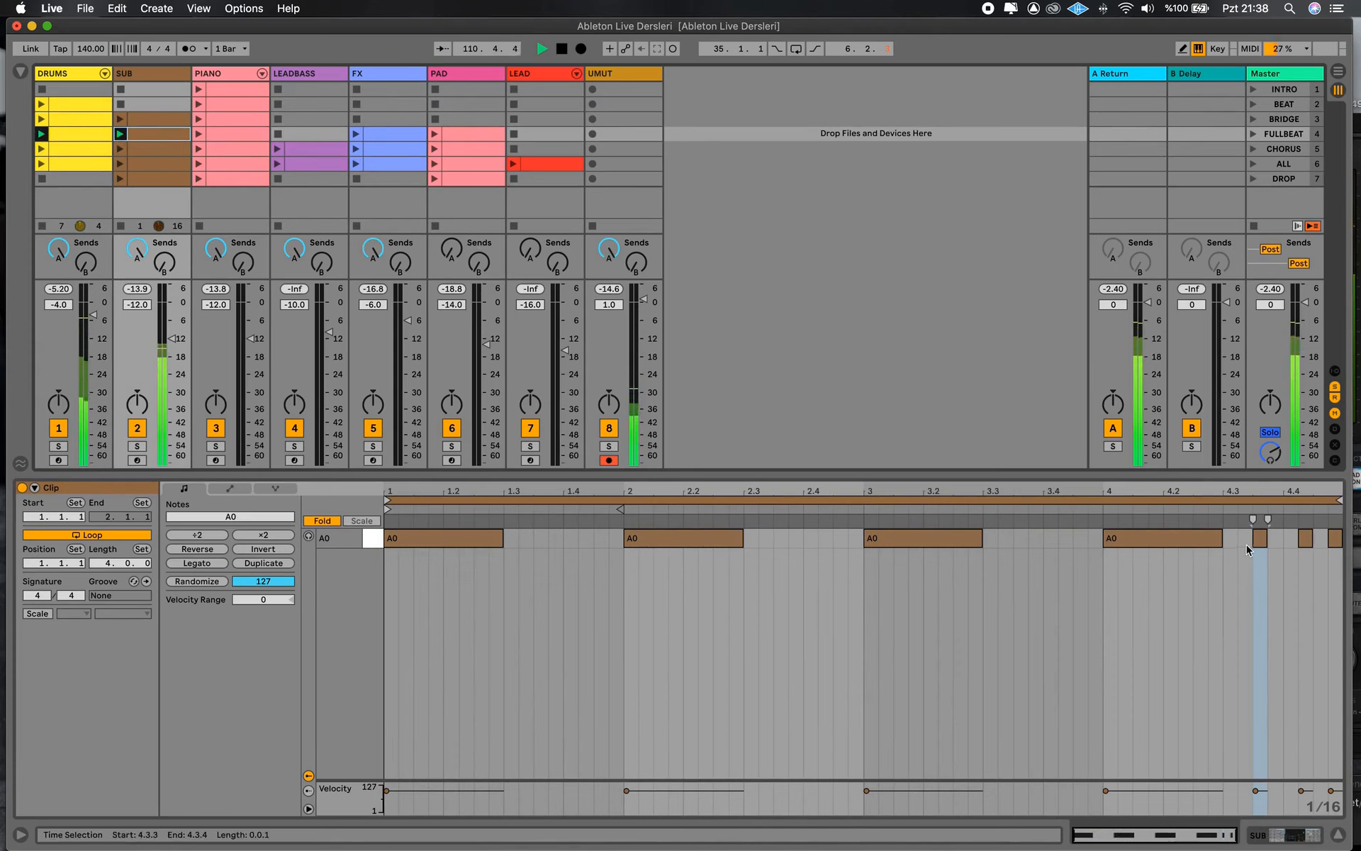
# - Launch the FULLBEAT, CHORUS and ALL scenes in order
pyautogui.click(1253, 134)
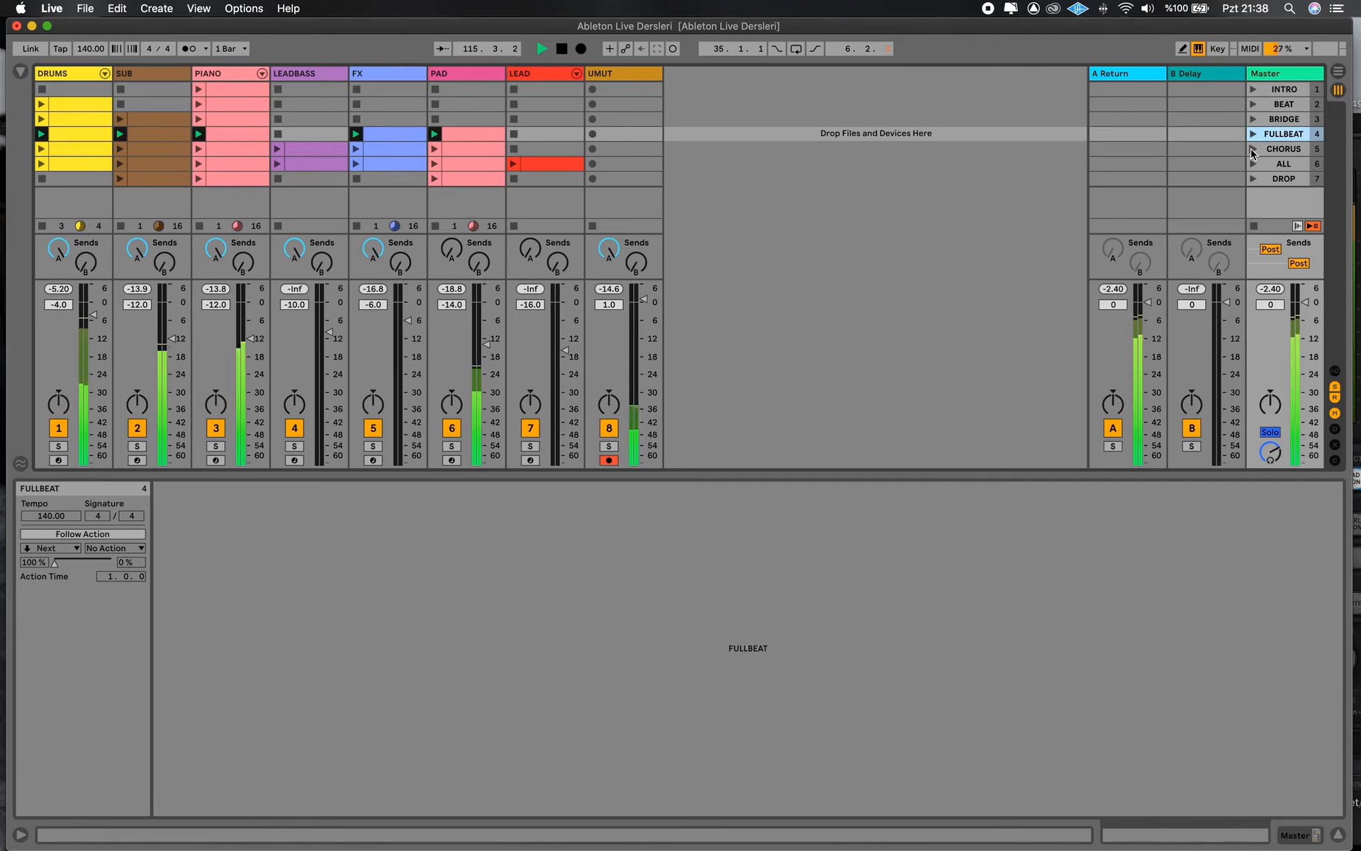
pyautogui.click(1252, 149)
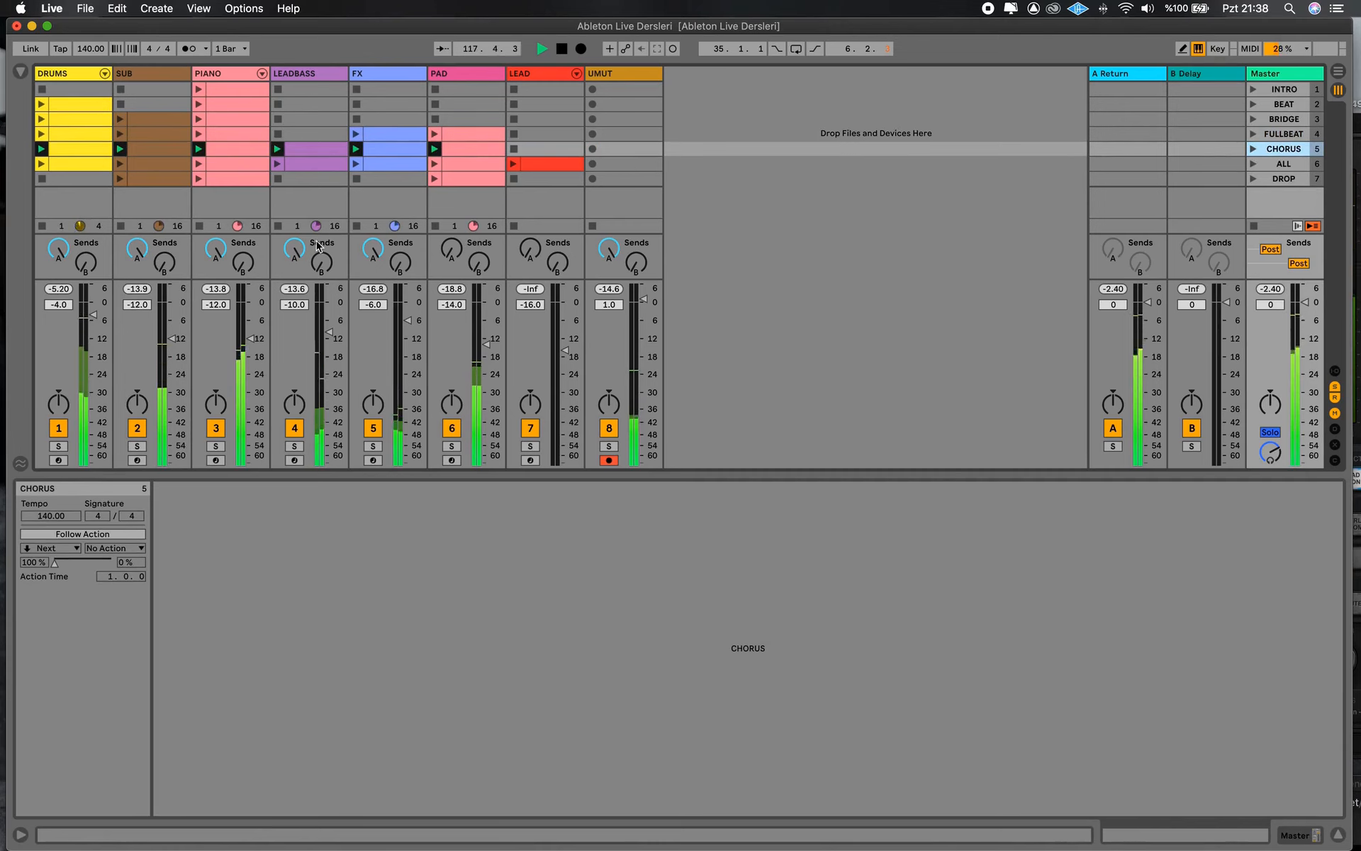
pyautogui.click(330, 334)
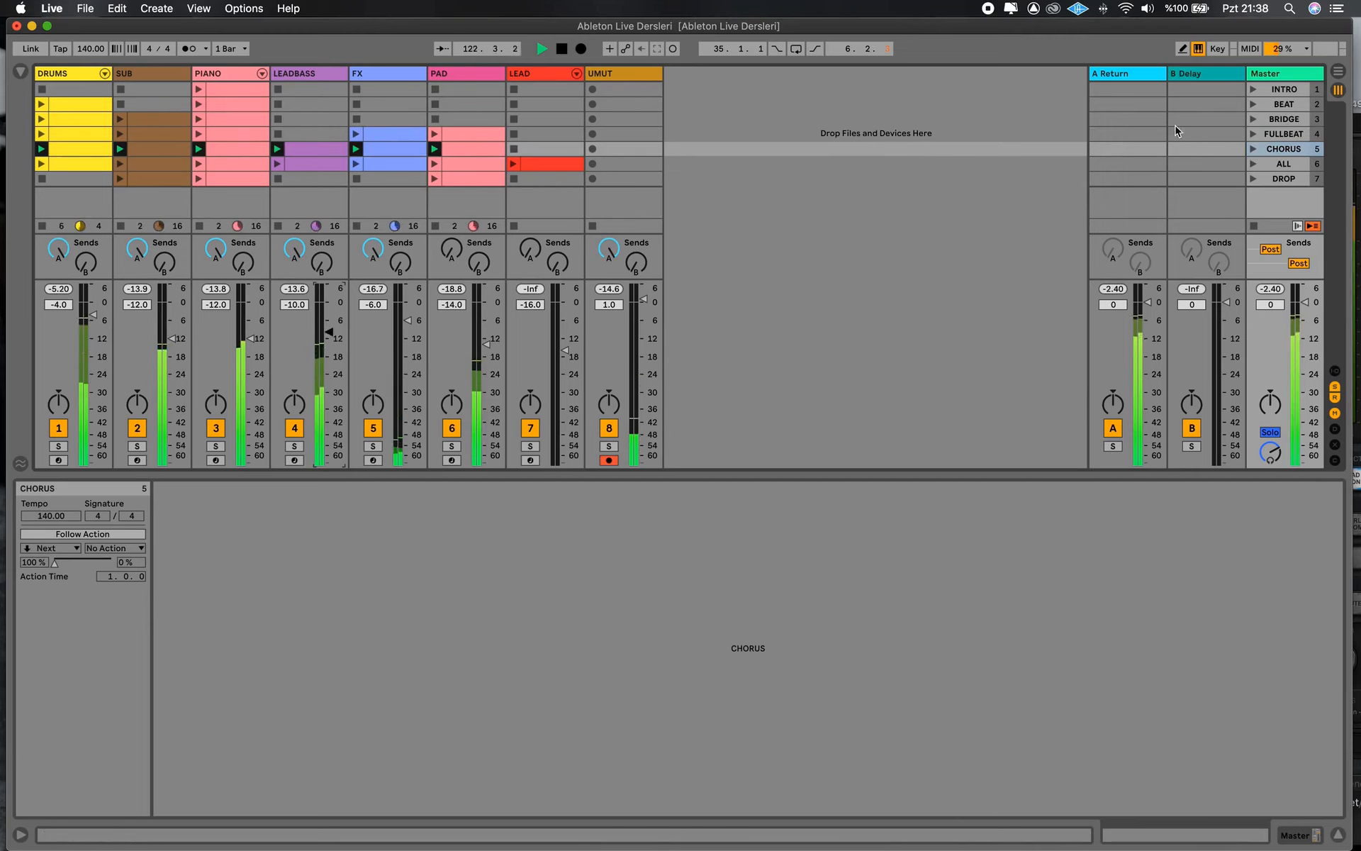
pyautogui.click(1253, 165)
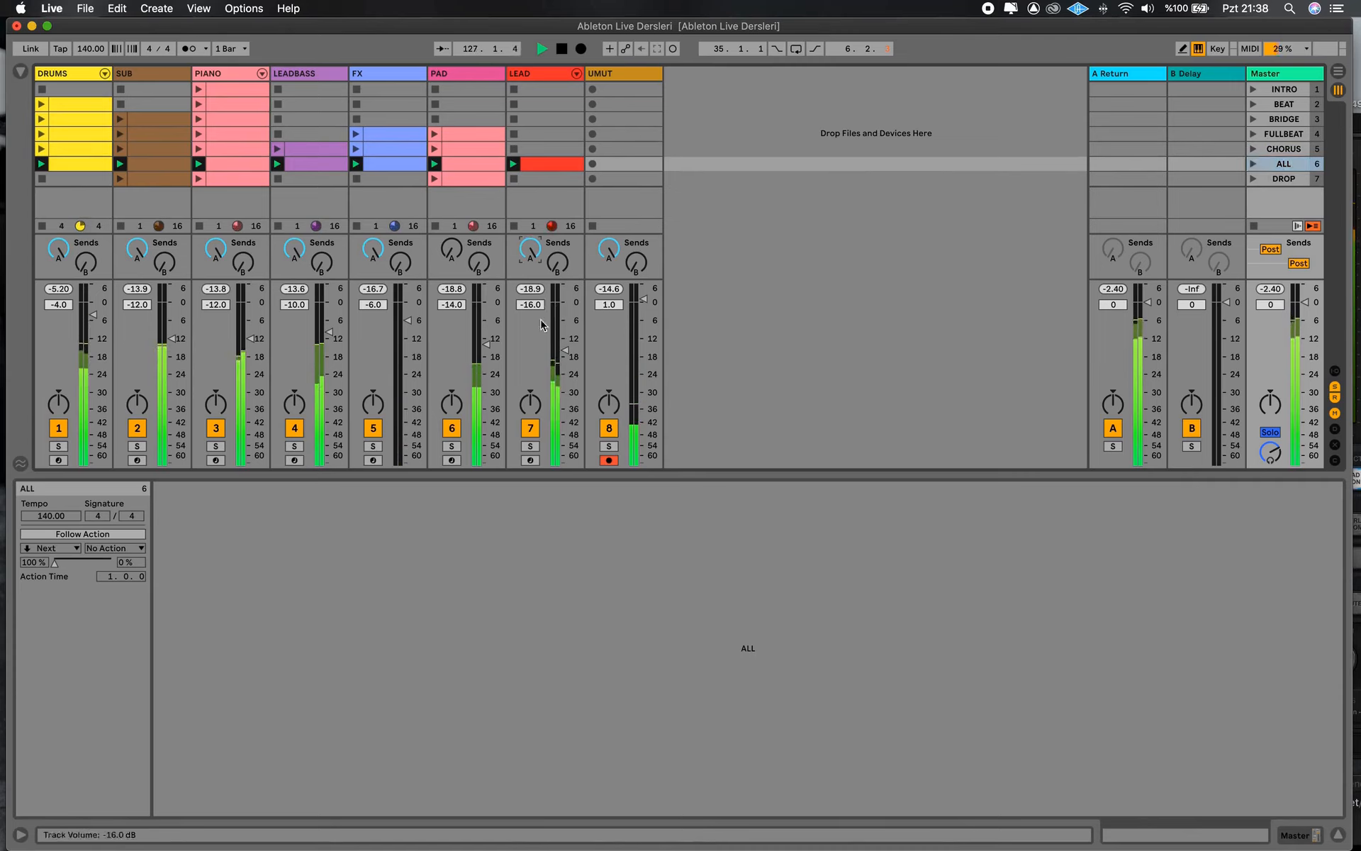
# - Lower the volume of the LEAD track to -18.4 dB
pyautogui.moveTo(565, 350); pyautogui.dragTo(565, 354)
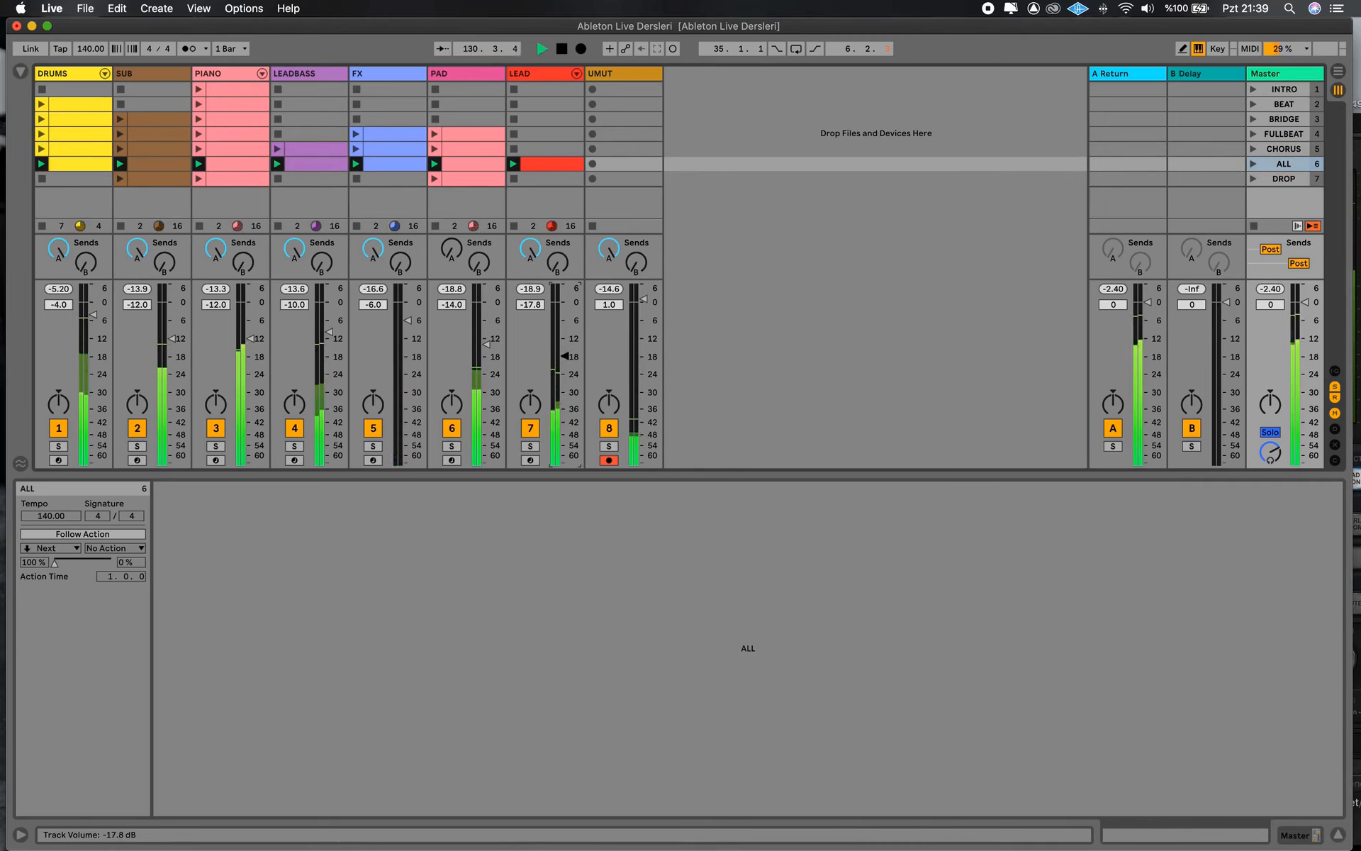
pyautogui.moveTo(565, 356); pyautogui.dragTo(565, 358)
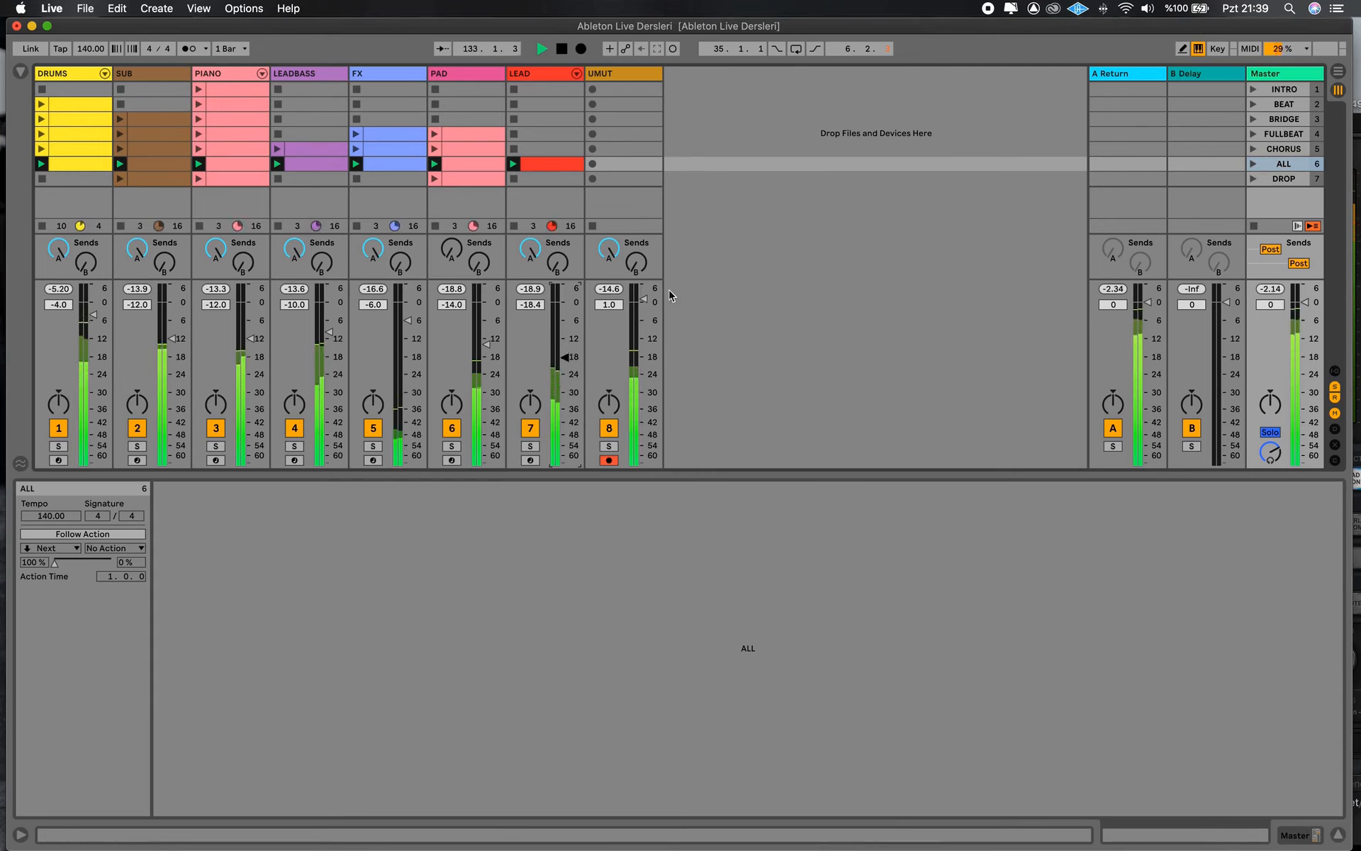
# - Launch the DROP scene, and stop all clips and the playback
pyautogui.click(1253, 179)
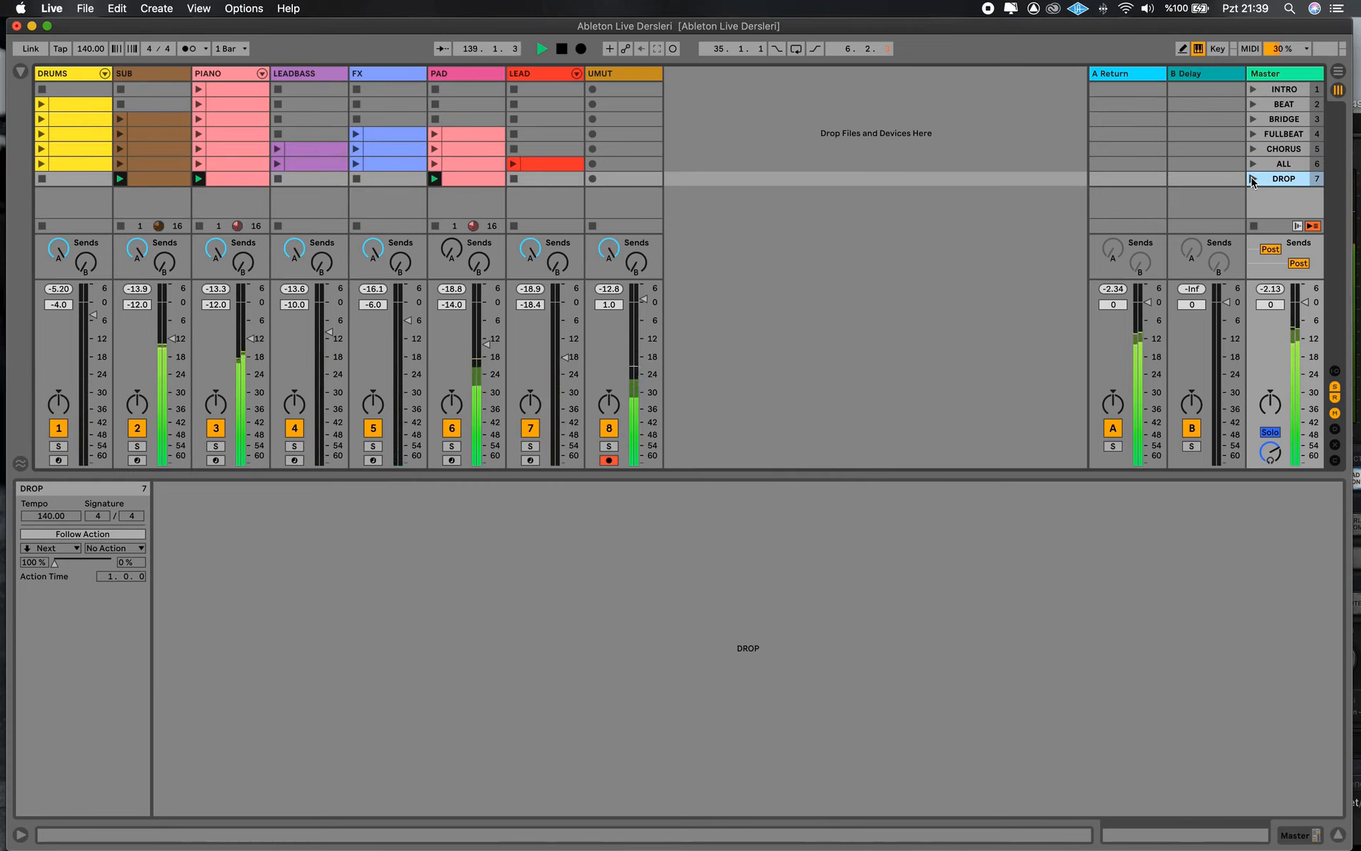
pyautogui.click(1255, 227)
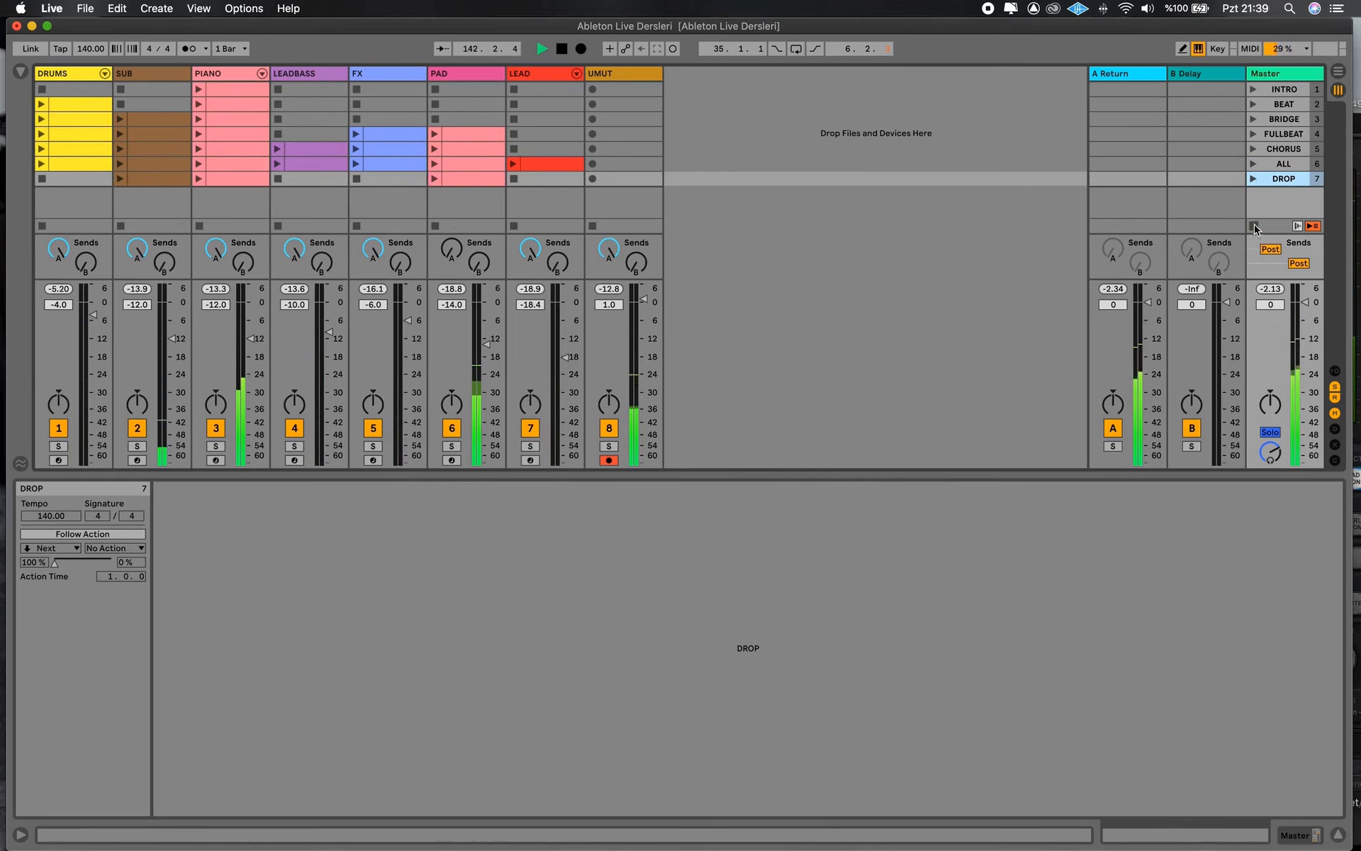
pyautogui.click(562, 50)
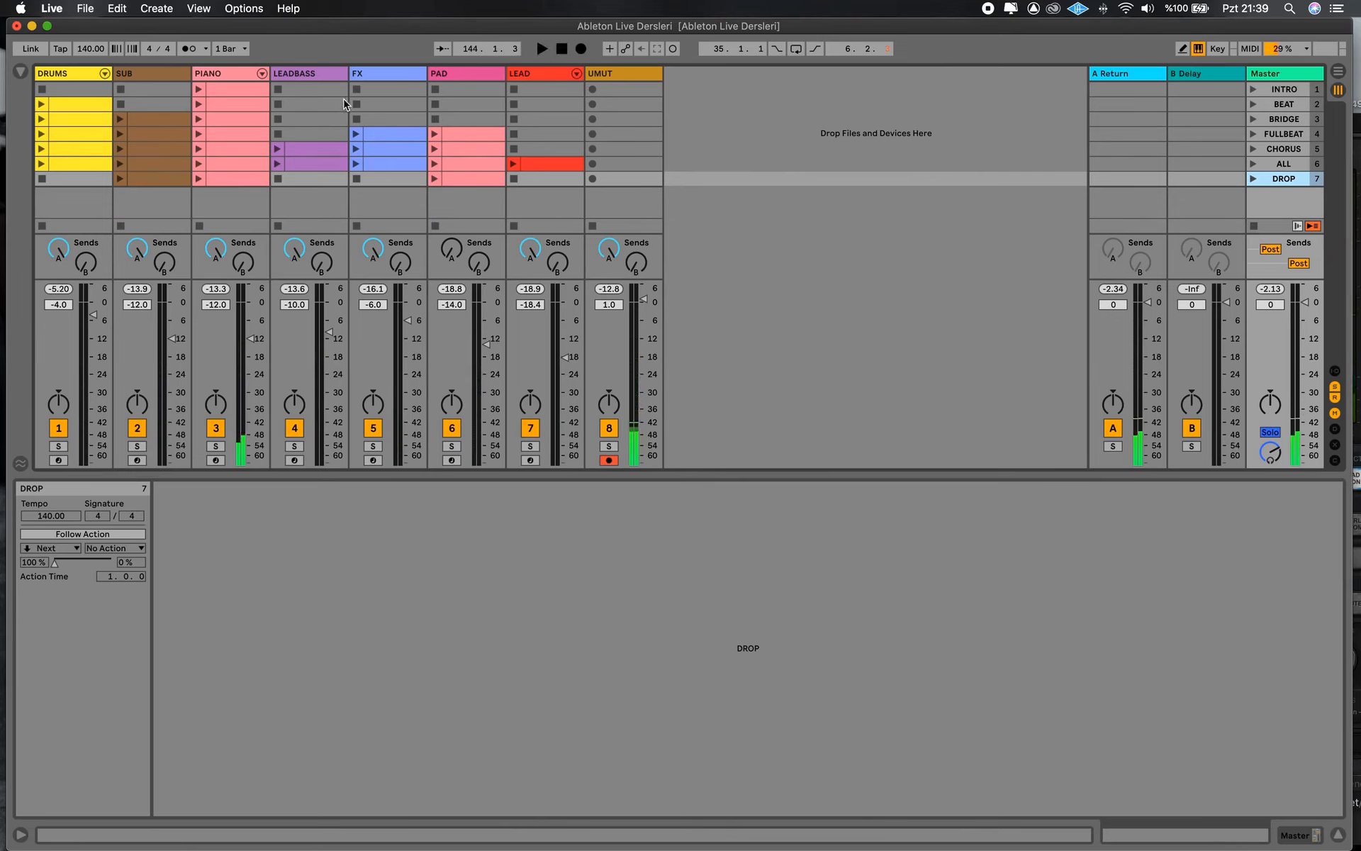
# - Review the devices on the PIANO, LEADBASS, FX, PAD and LEAD tracks and on track 8, including Hybrid Reverb and Dotted Eighth Note on FX
pyautogui.click(234, 77)
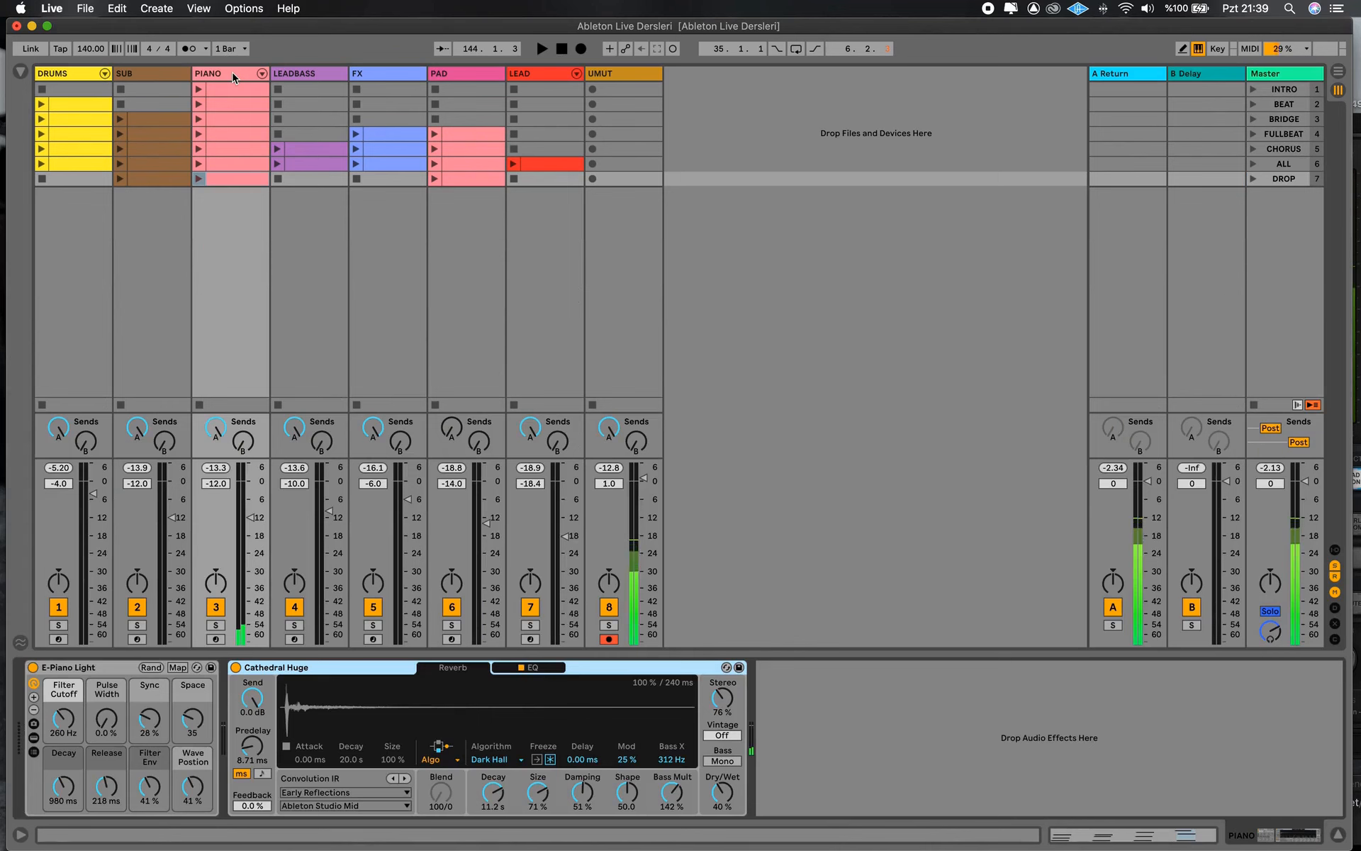
pyautogui.click(302, 80)
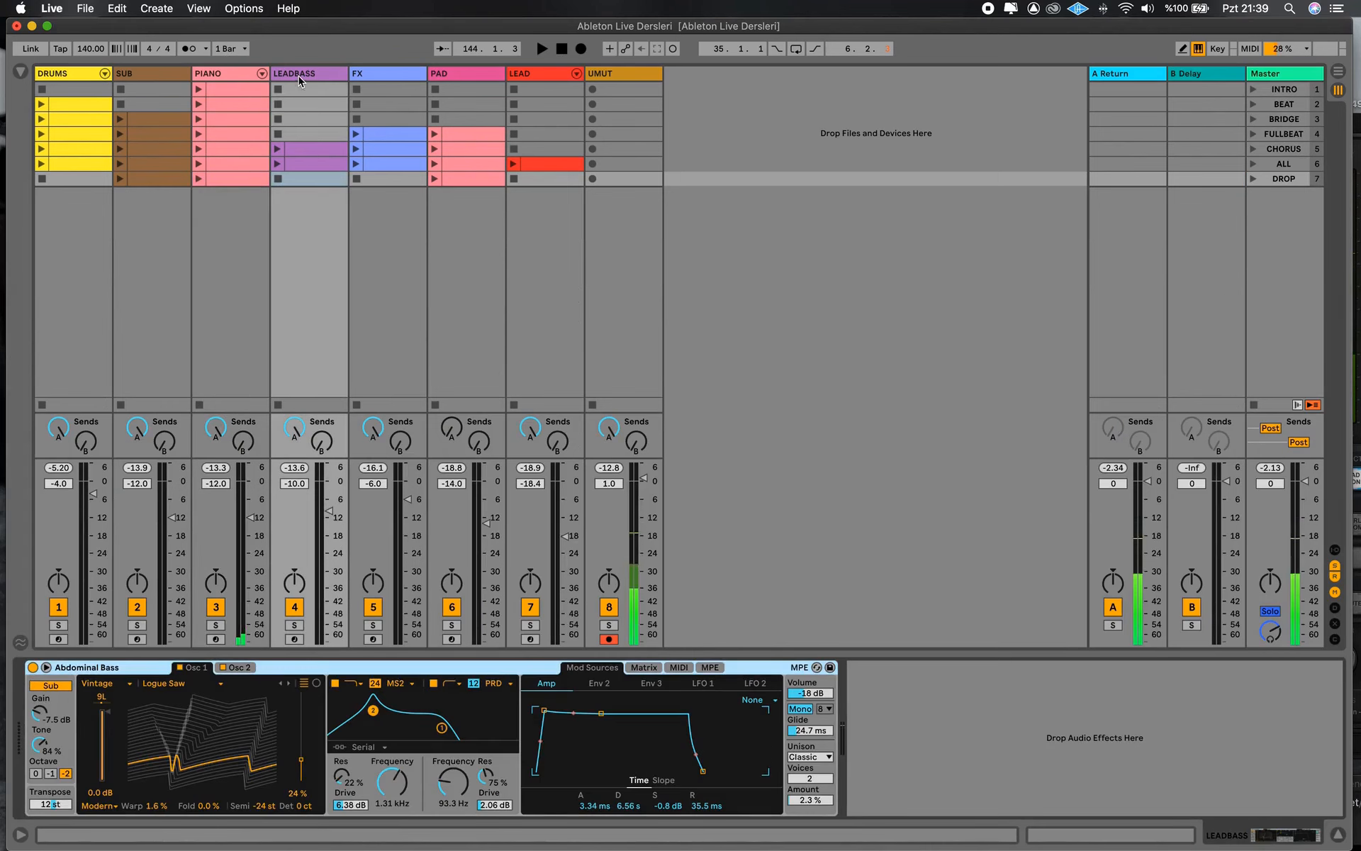
pyautogui.click(395, 78)
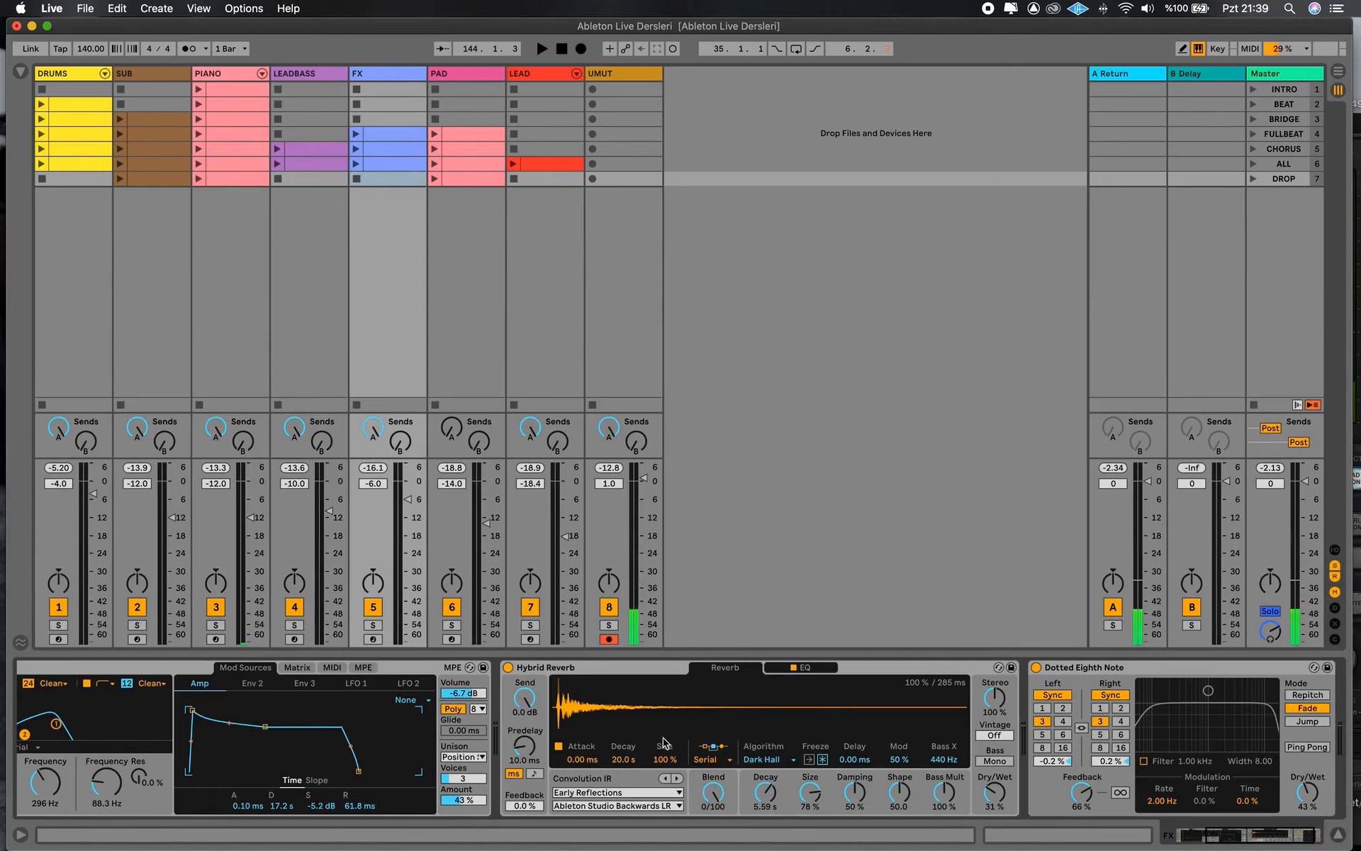
pyautogui.click(595, 680)
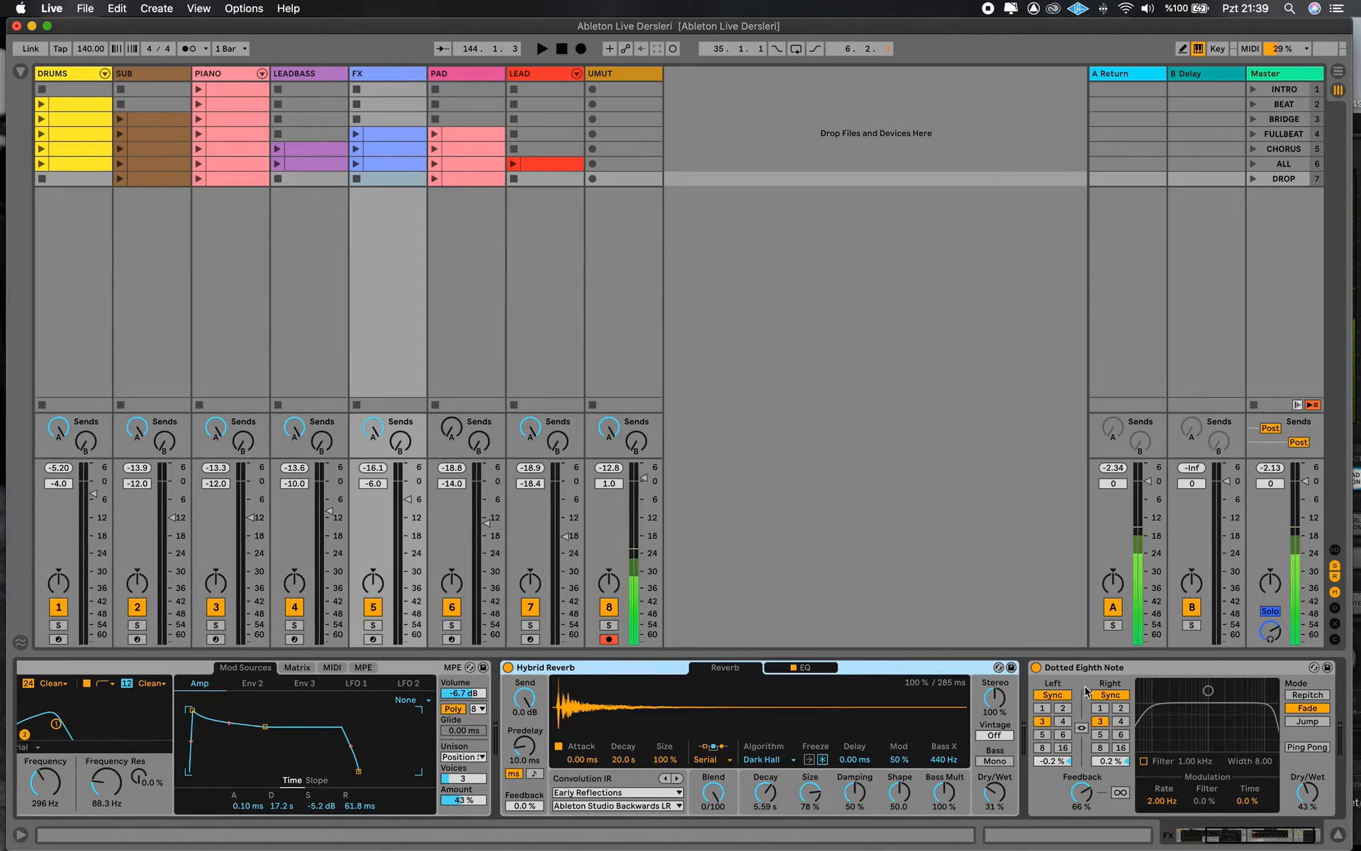
pyautogui.click(1157, 670)
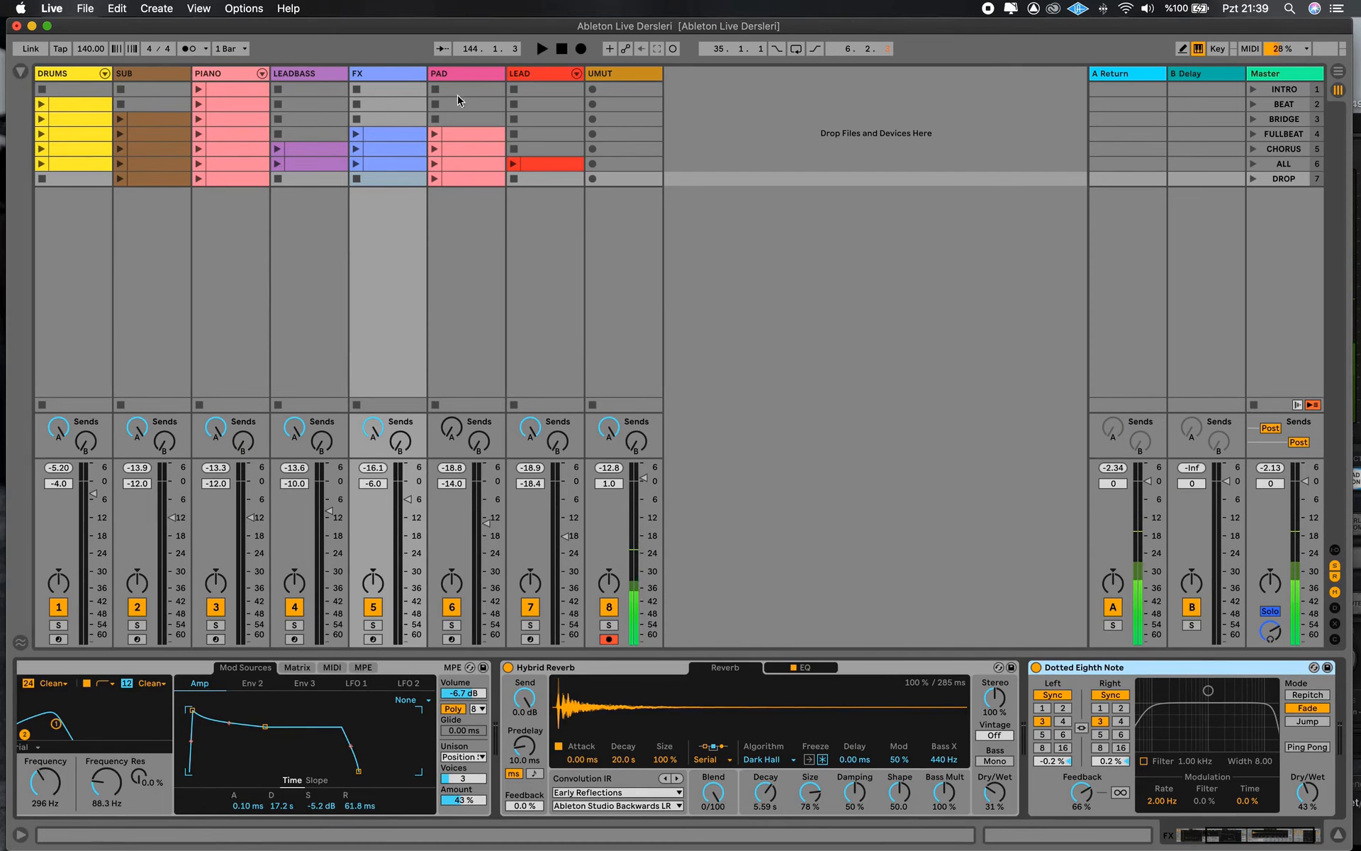
pyautogui.click(481, 78)
pyautogui.click(545, 77)
pyautogui.click(622, 80)
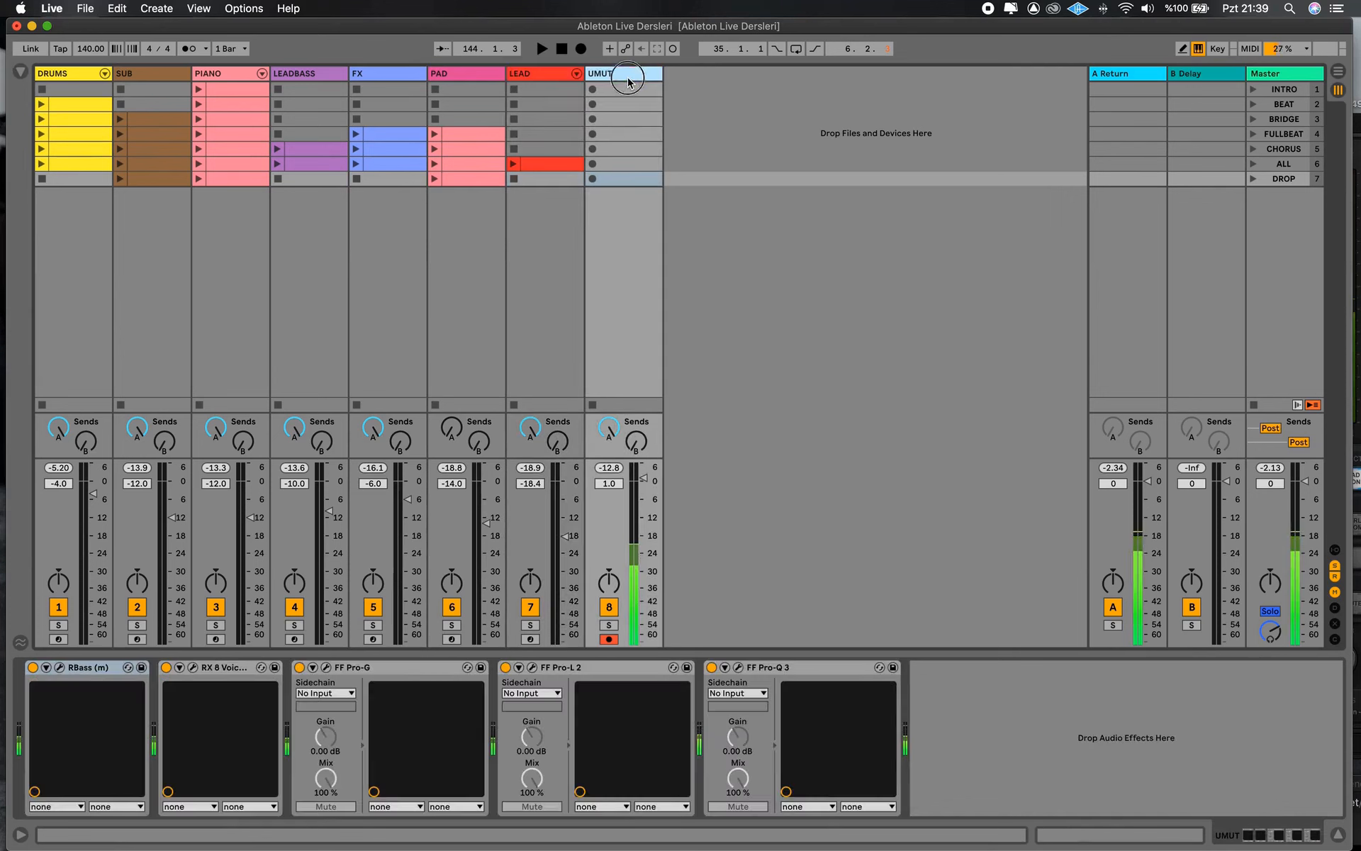
pyautogui.click(553, 80)
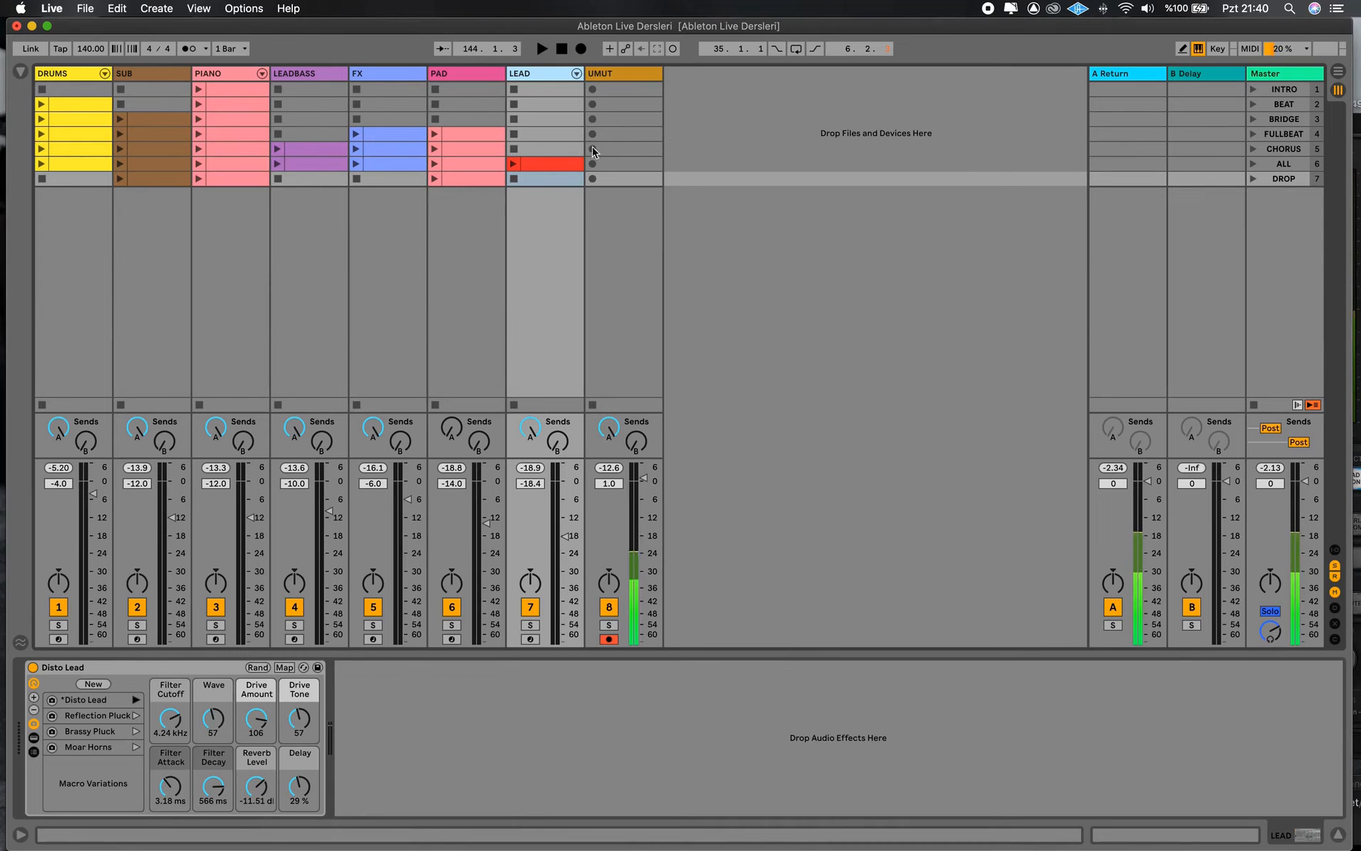
# - Start recording into the Arrangement and launch the INTRO scene from Session View
pyautogui.click(581, 49)
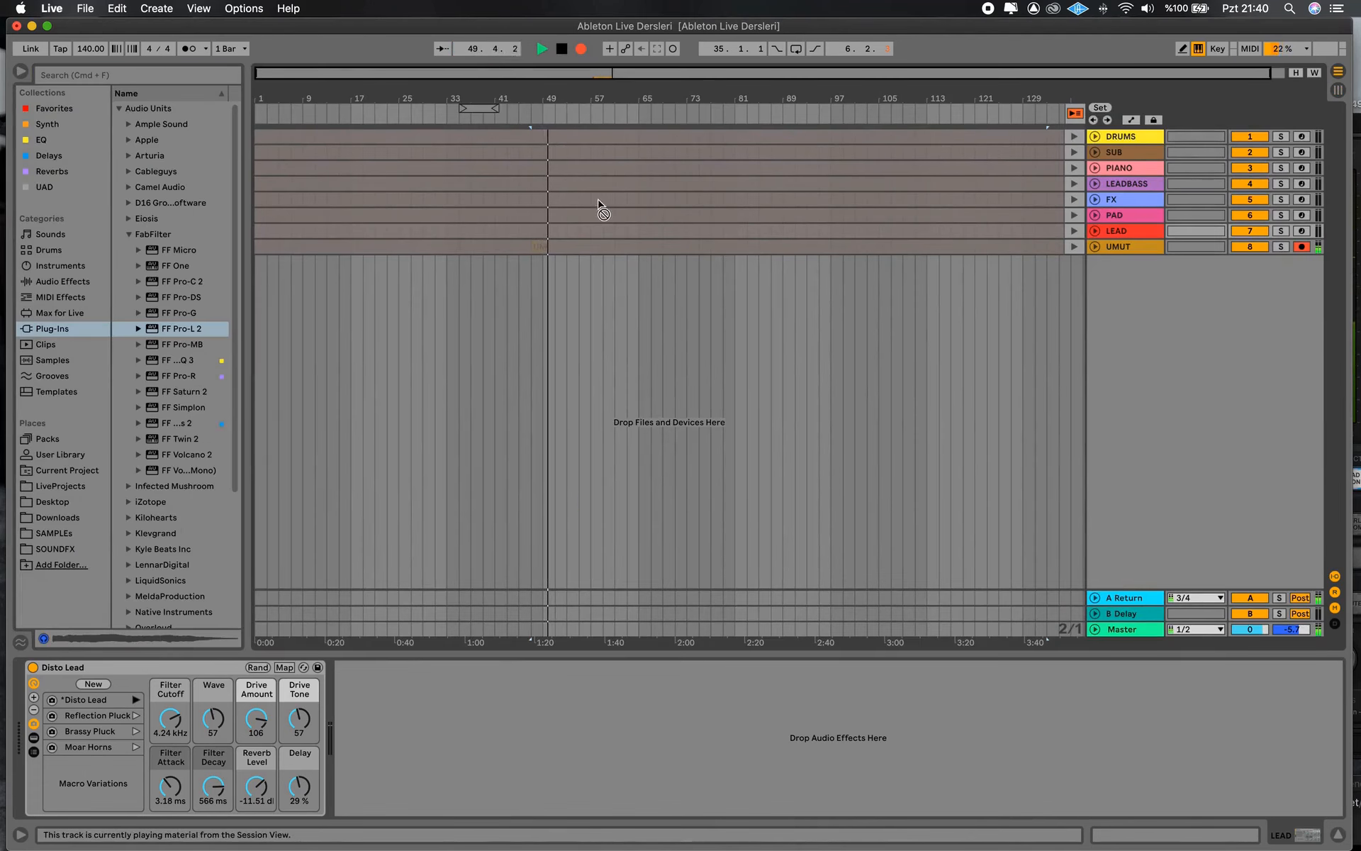
pyautogui.press('Tab')
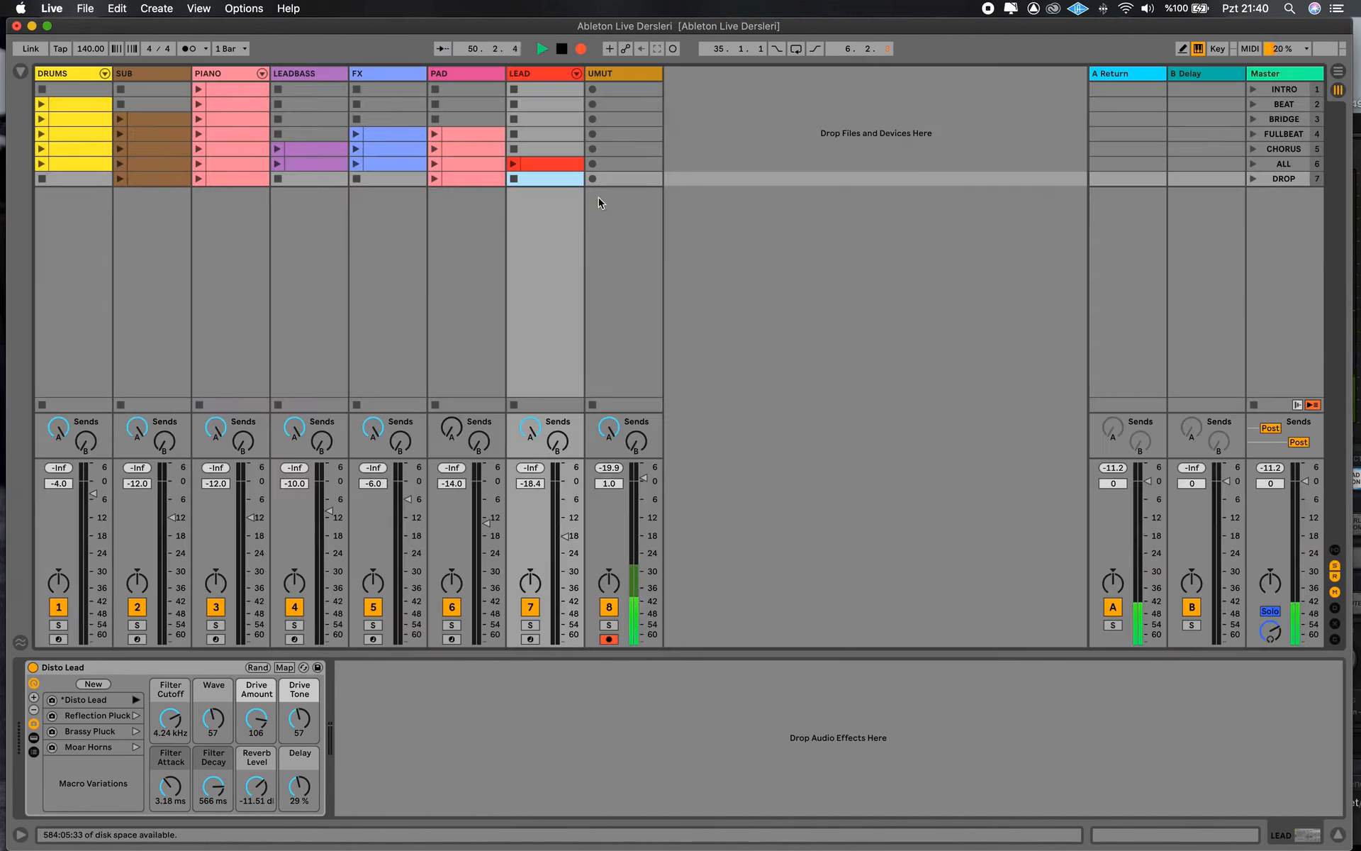
pyautogui.click(1253, 89)
# - Unfold the PIANO track in Arrangement View to inspect its recorded clip, and return to Session View
pyautogui.press('Tab')
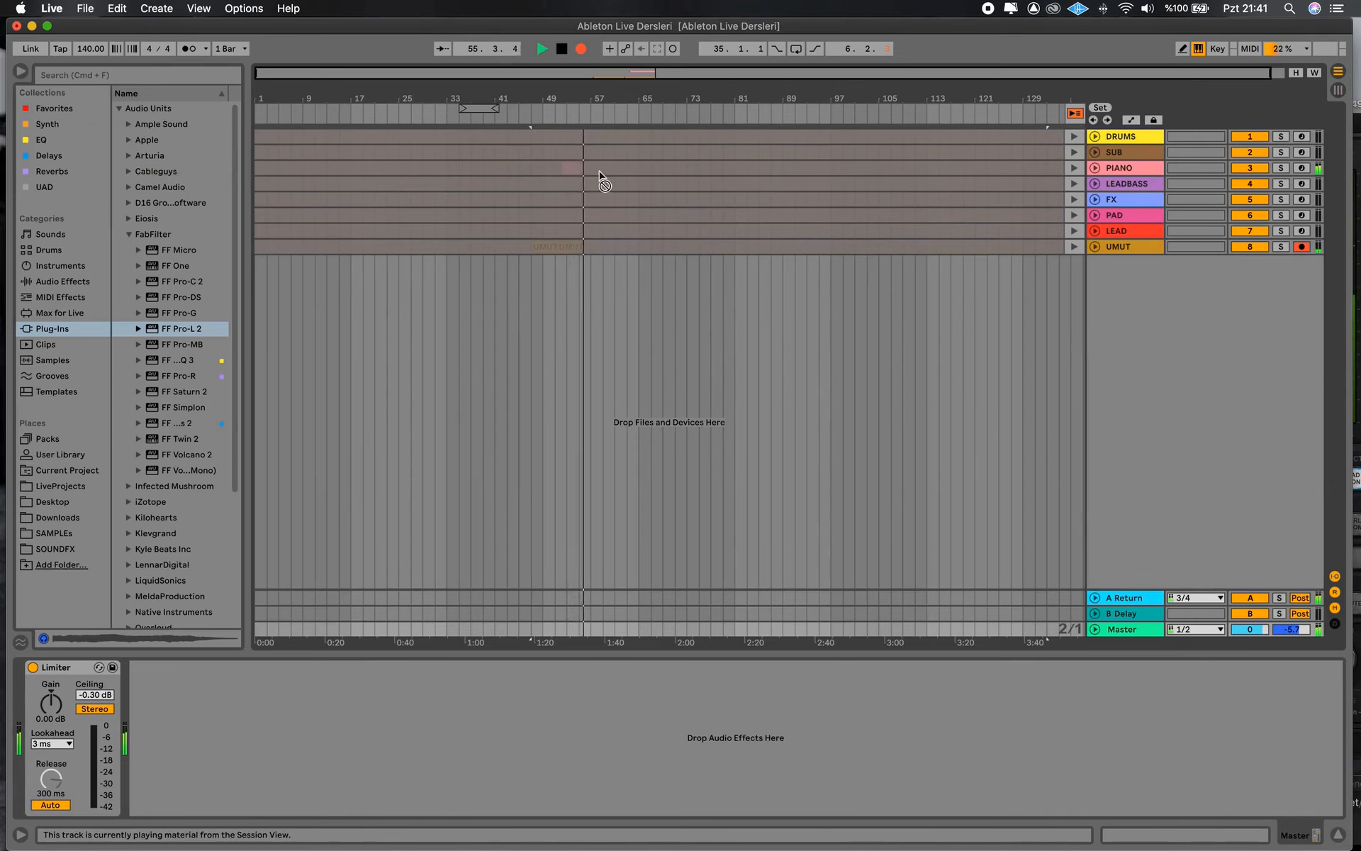
pyautogui.click(1095, 168)
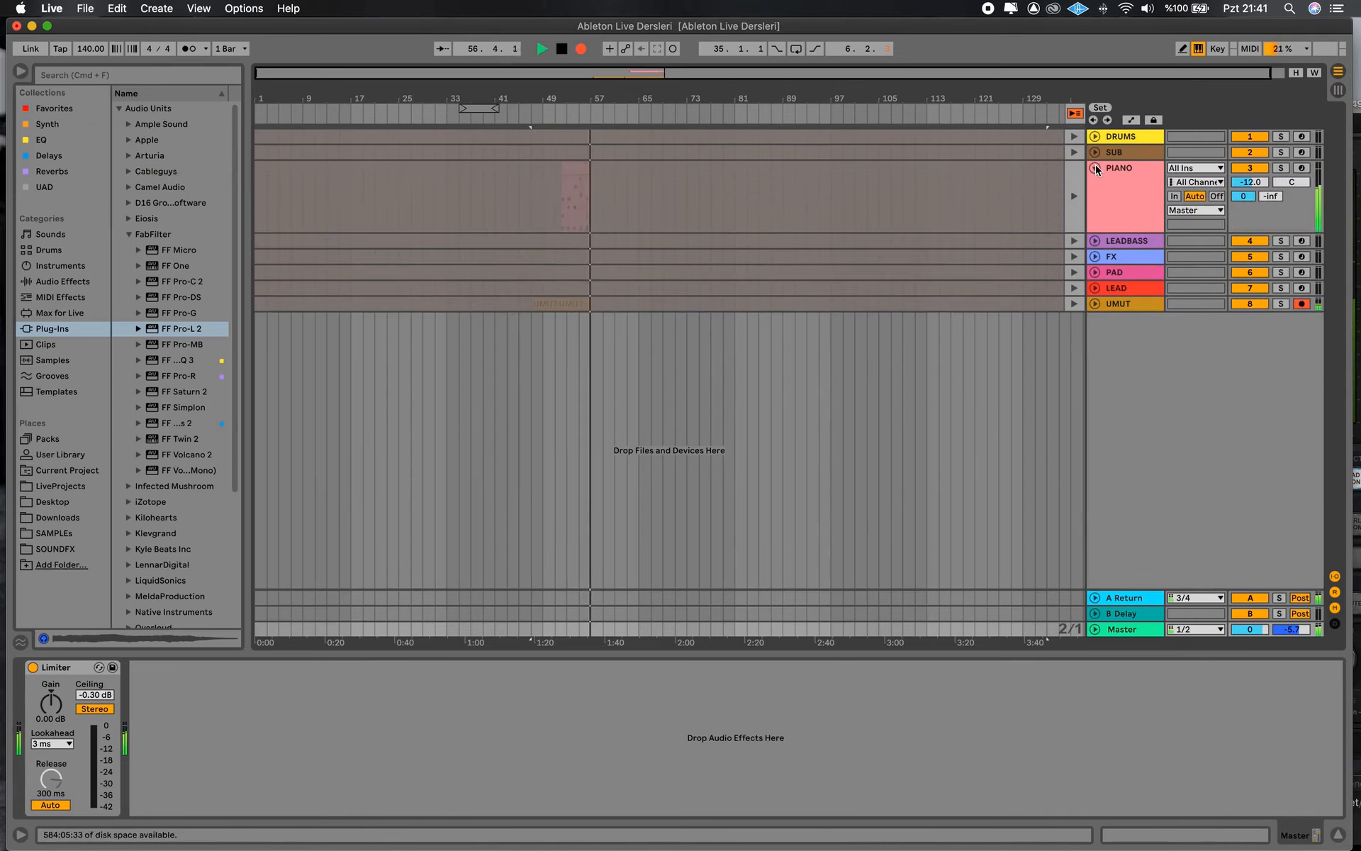
pyautogui.press('Tab')
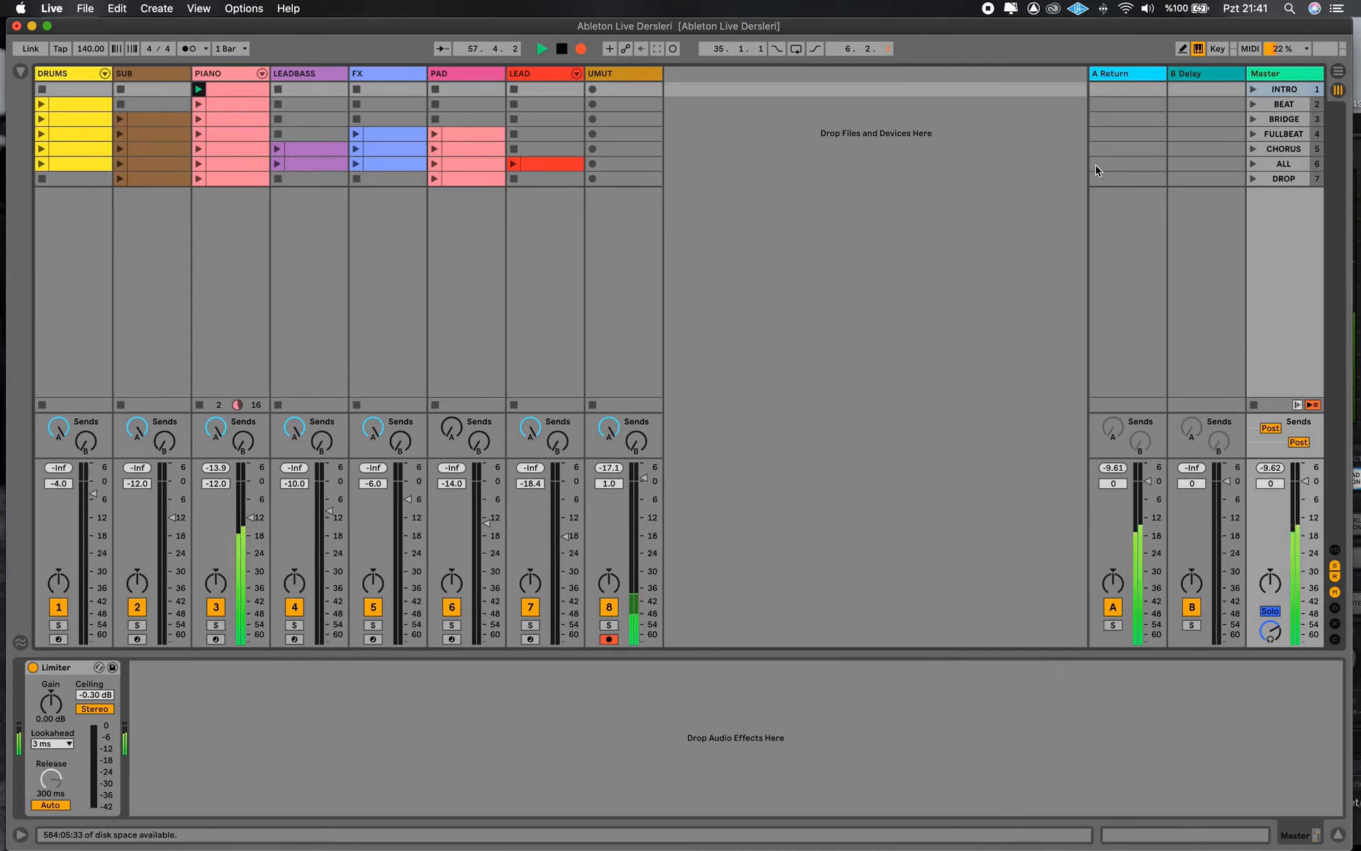
# - Launch the BEAT scene and unfold the DRUMS track in Arrangement View
pyautogui.click(1253, 105)
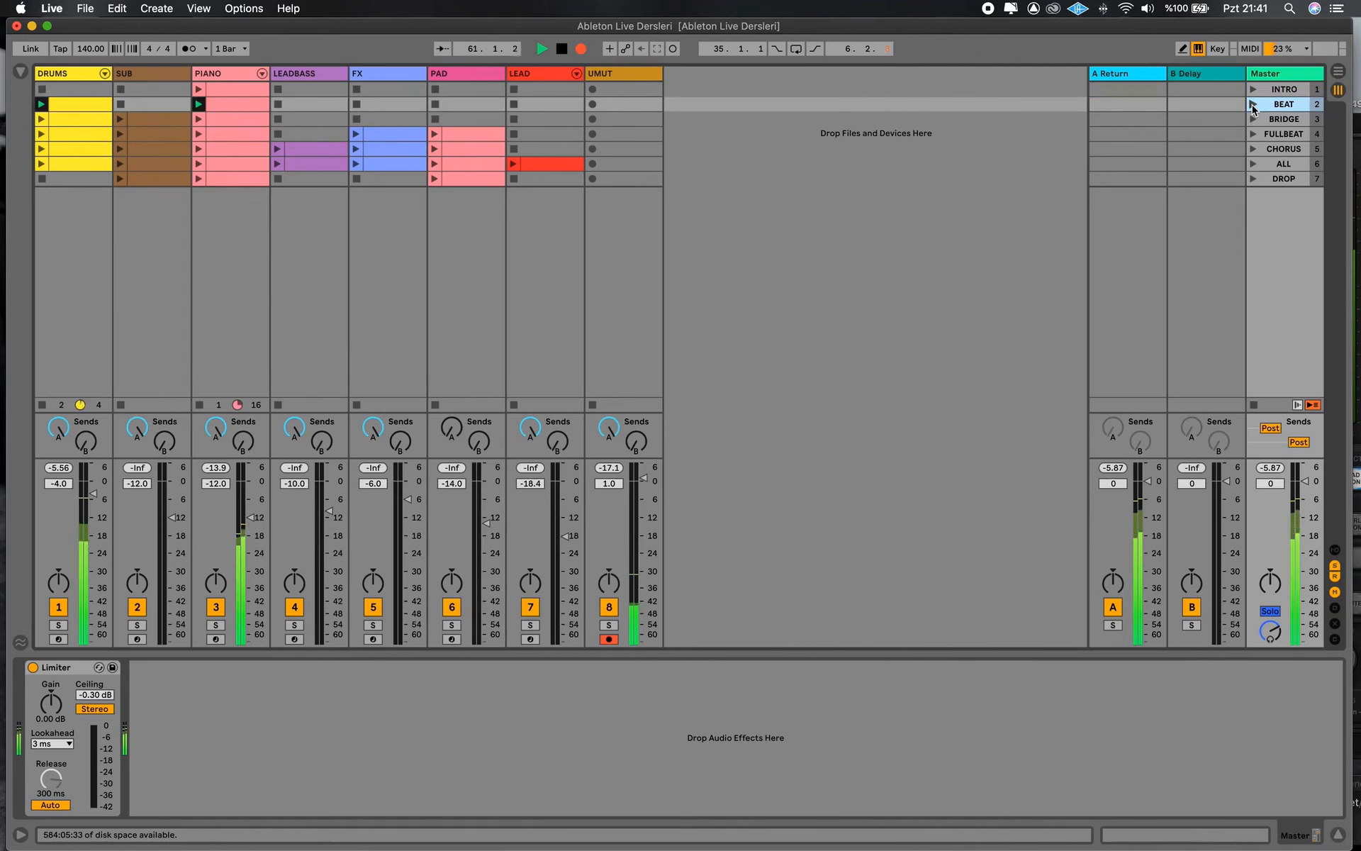
pyautogui.press('Tab')
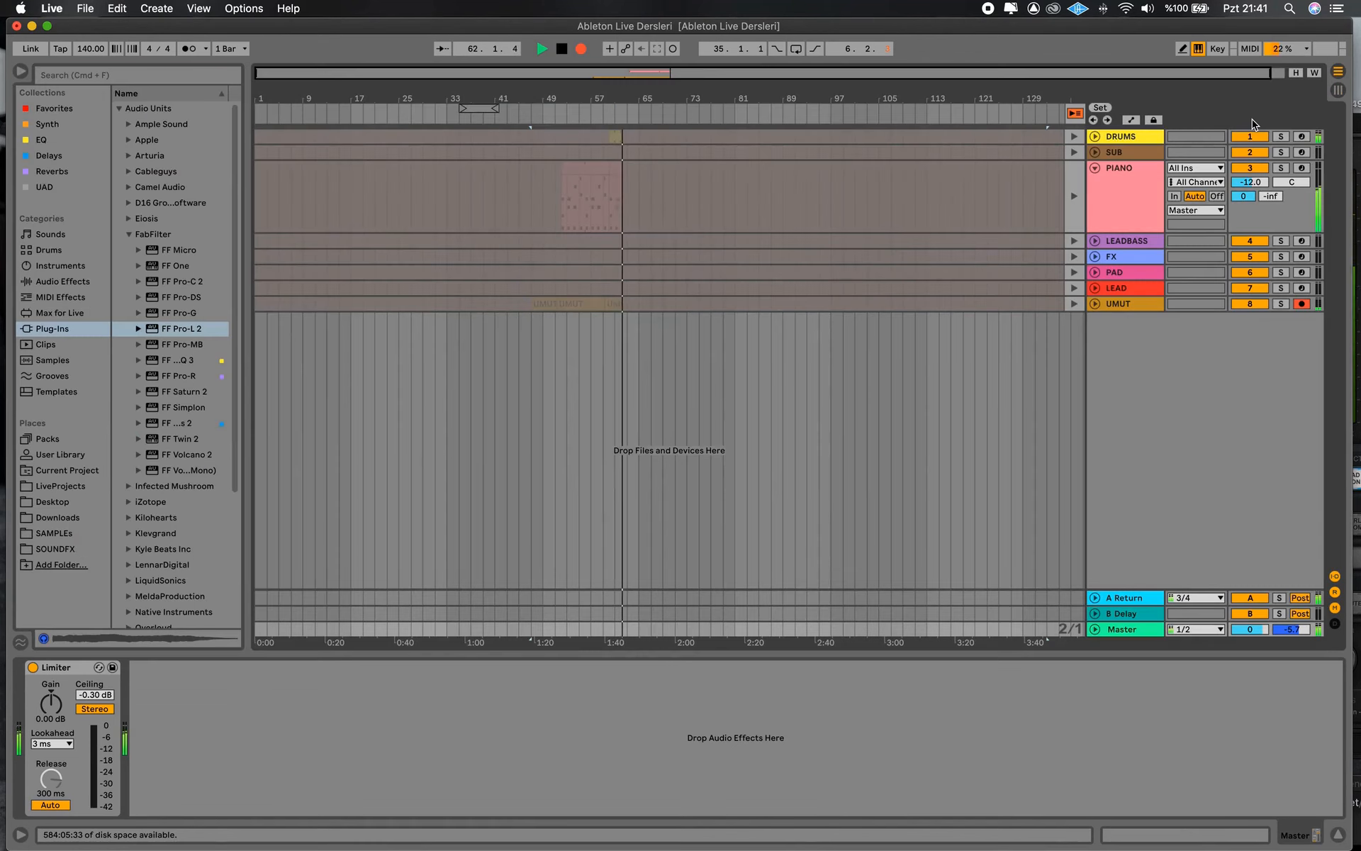
pyautogui.click(1096, 136)
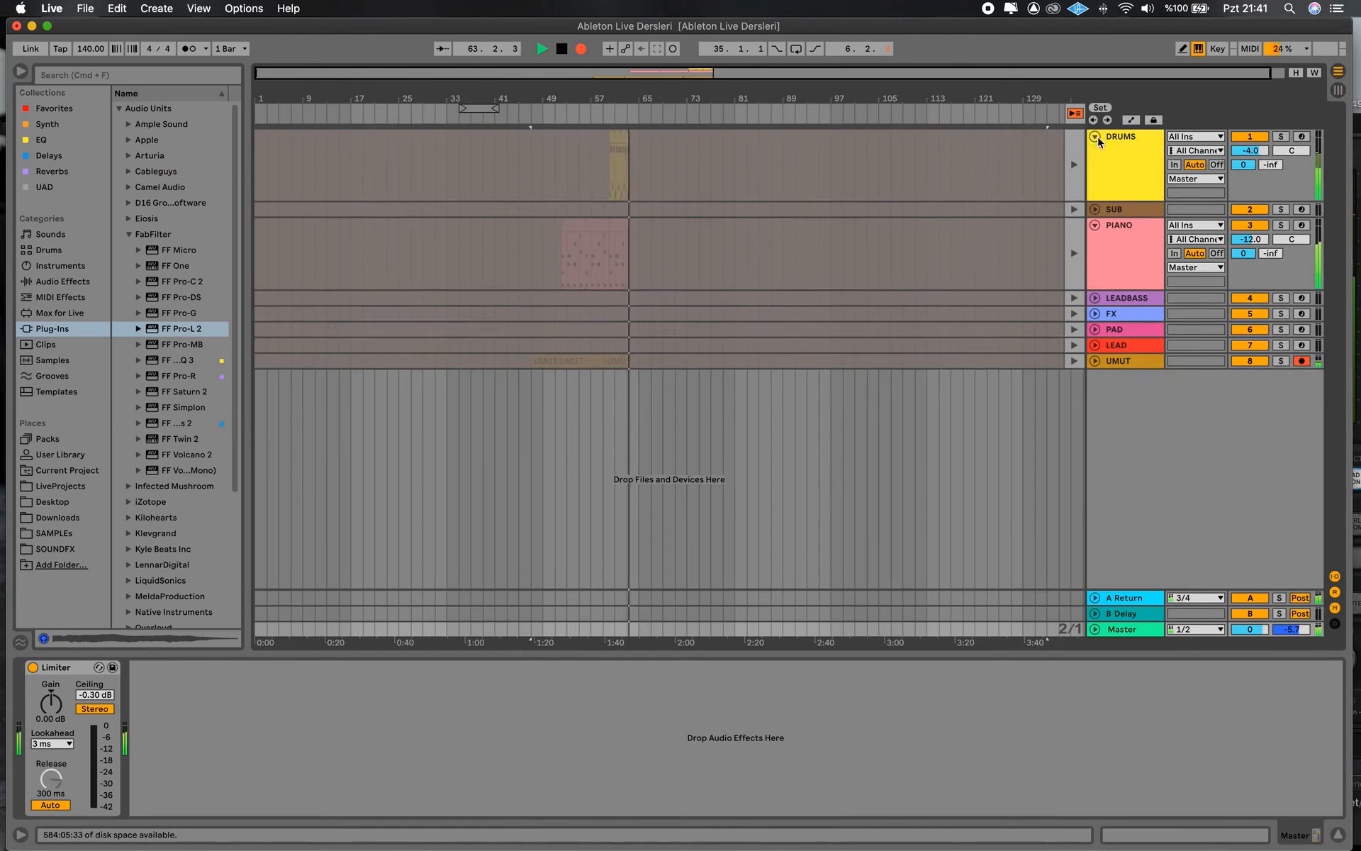
# - Fold and unfold all Arrangement tracks at once, leaving them unfolded
pyautogui.keyDown('alt'); pyautogui.click(1096, 214); pyautogui.keyUp('alt')
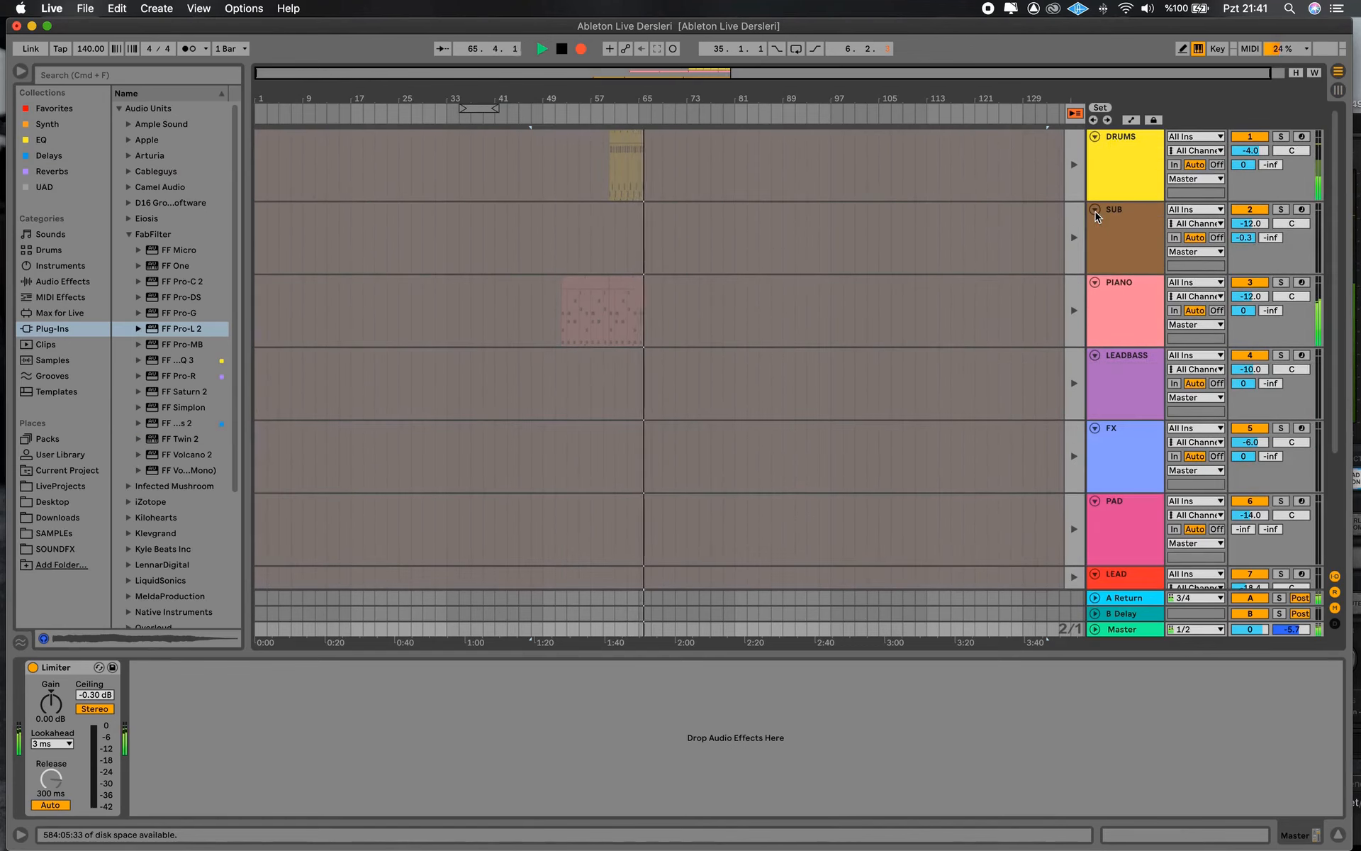
pyautogui.keyDown('alt'); pyautogui.click(1095, 214); pyautogui.keyUp('alt')
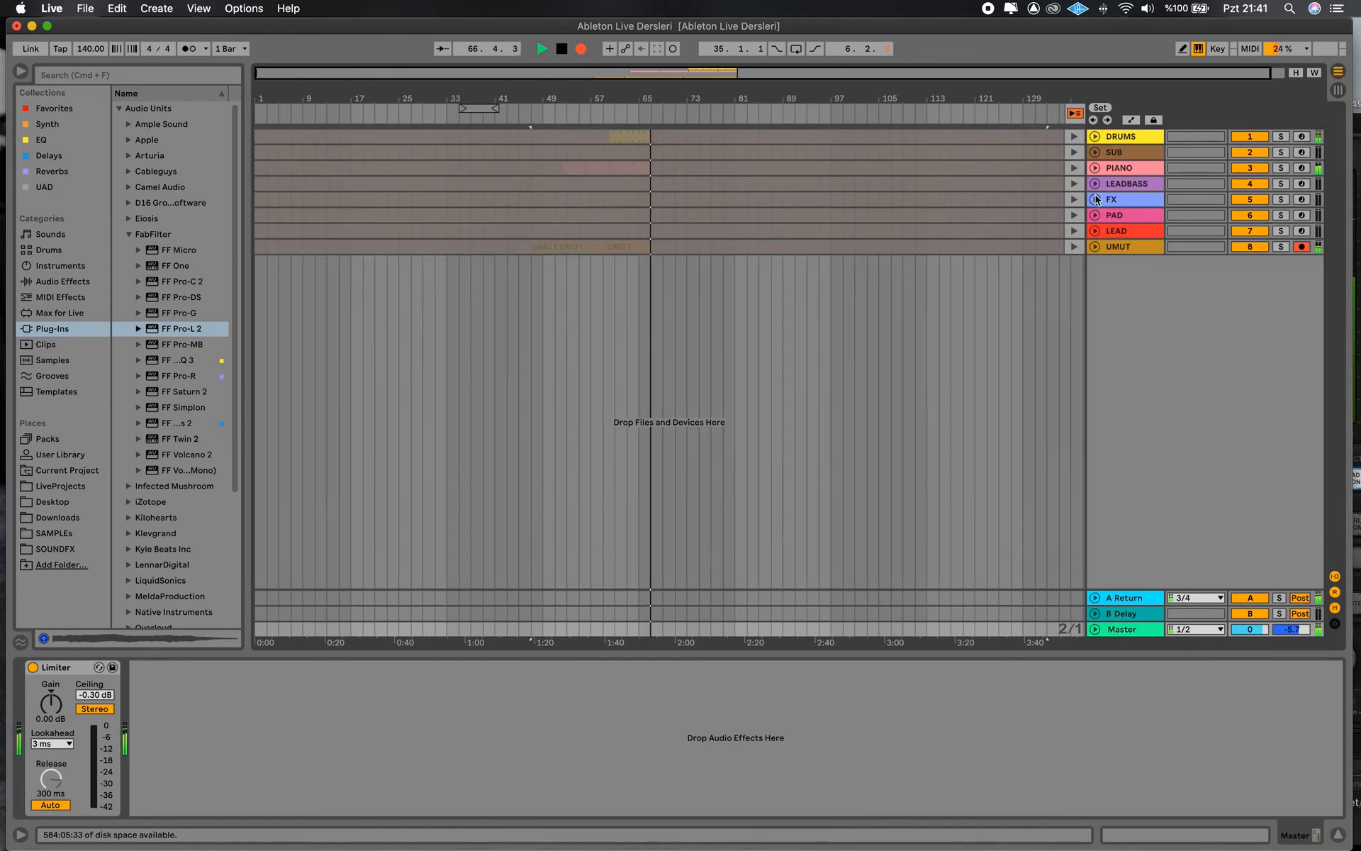
pyautogui.keyDown('alt'); pyautogui.click(1096, 155); pyautogui.keyUp('alt')
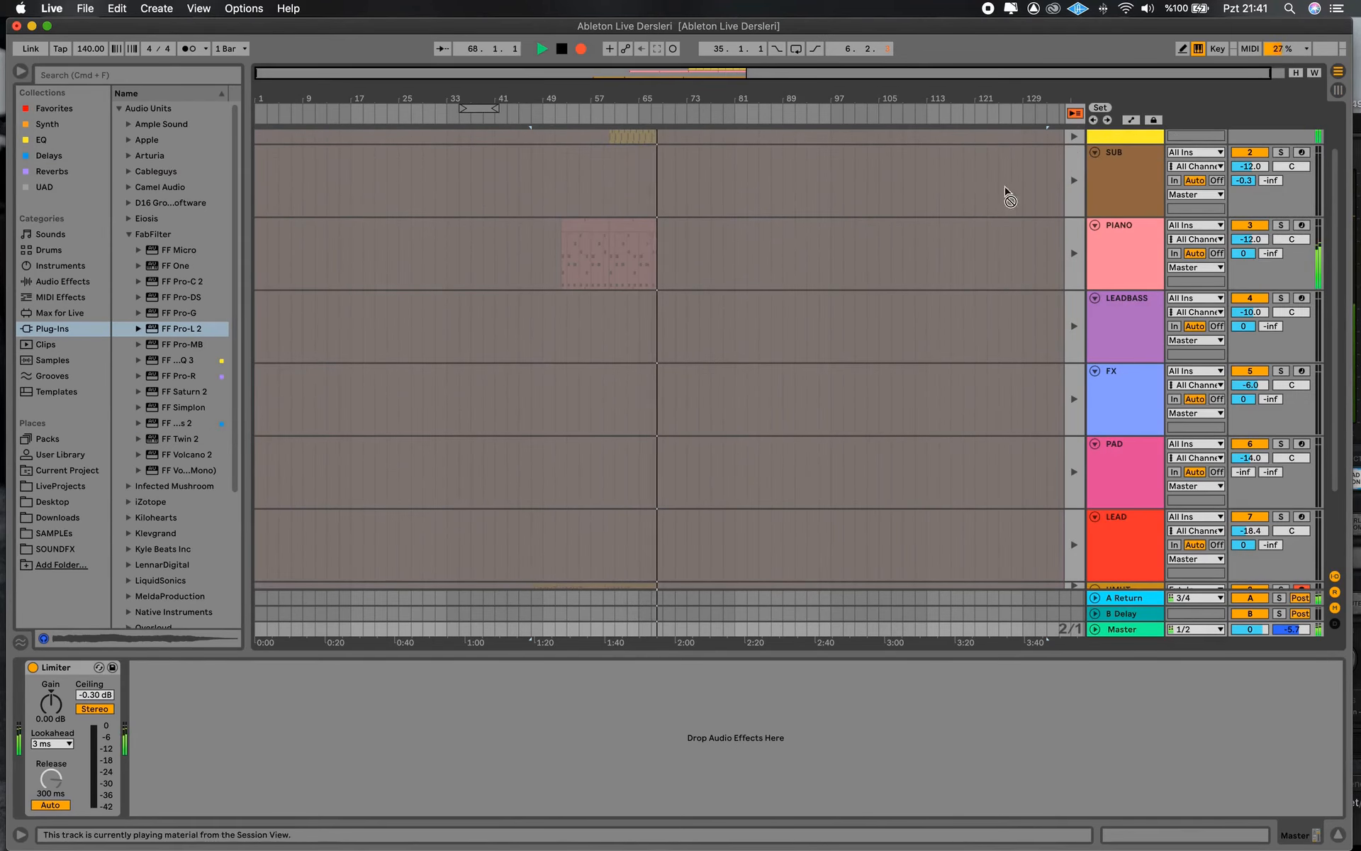
pyautogui.scroll(1, 792, 248)
pyautogui.scroll(3, 792, 248)
# - Return to Session View and launch the BRIDGE scene for the recording
pyautogui.press('Tab')
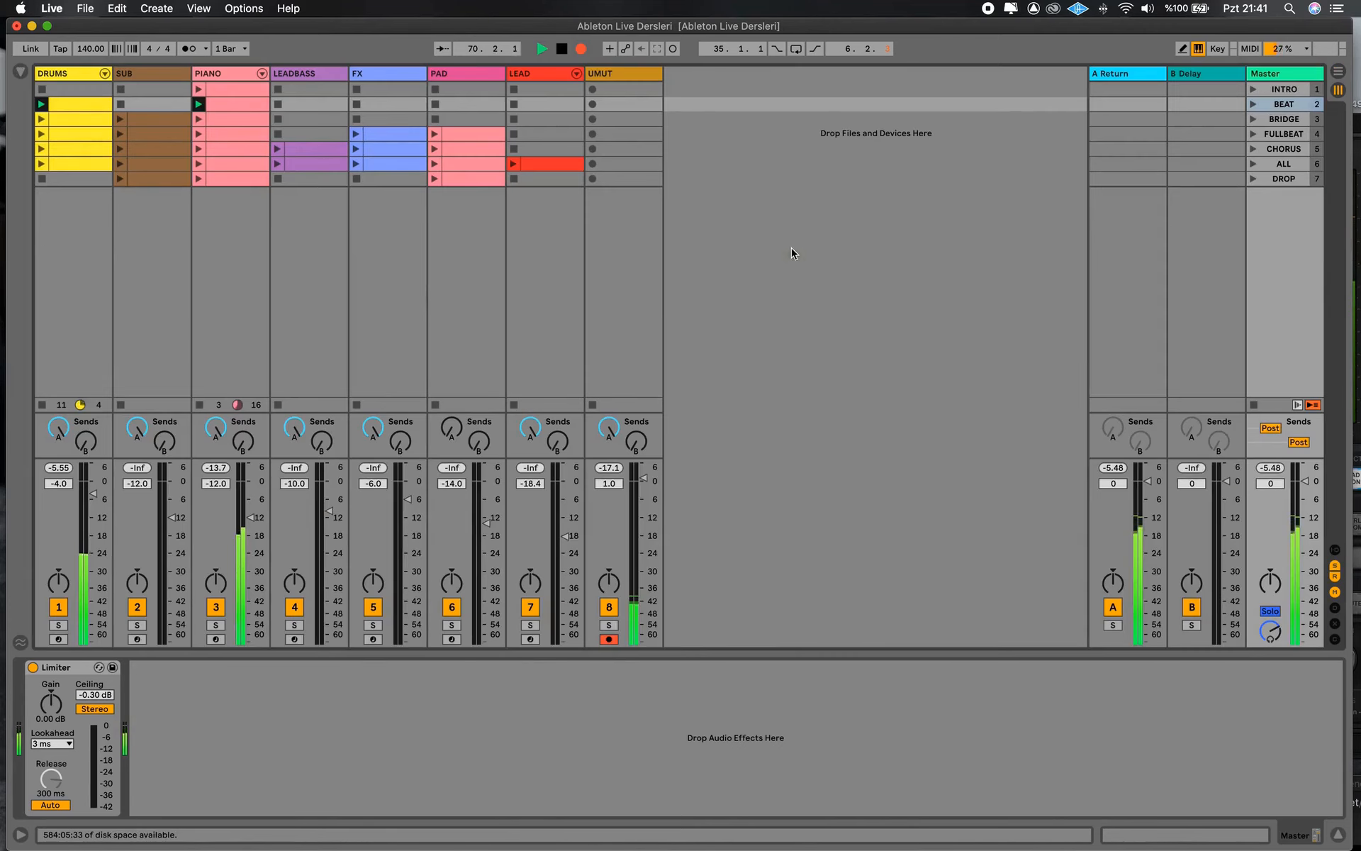
pyautogui.click(1255, 120)
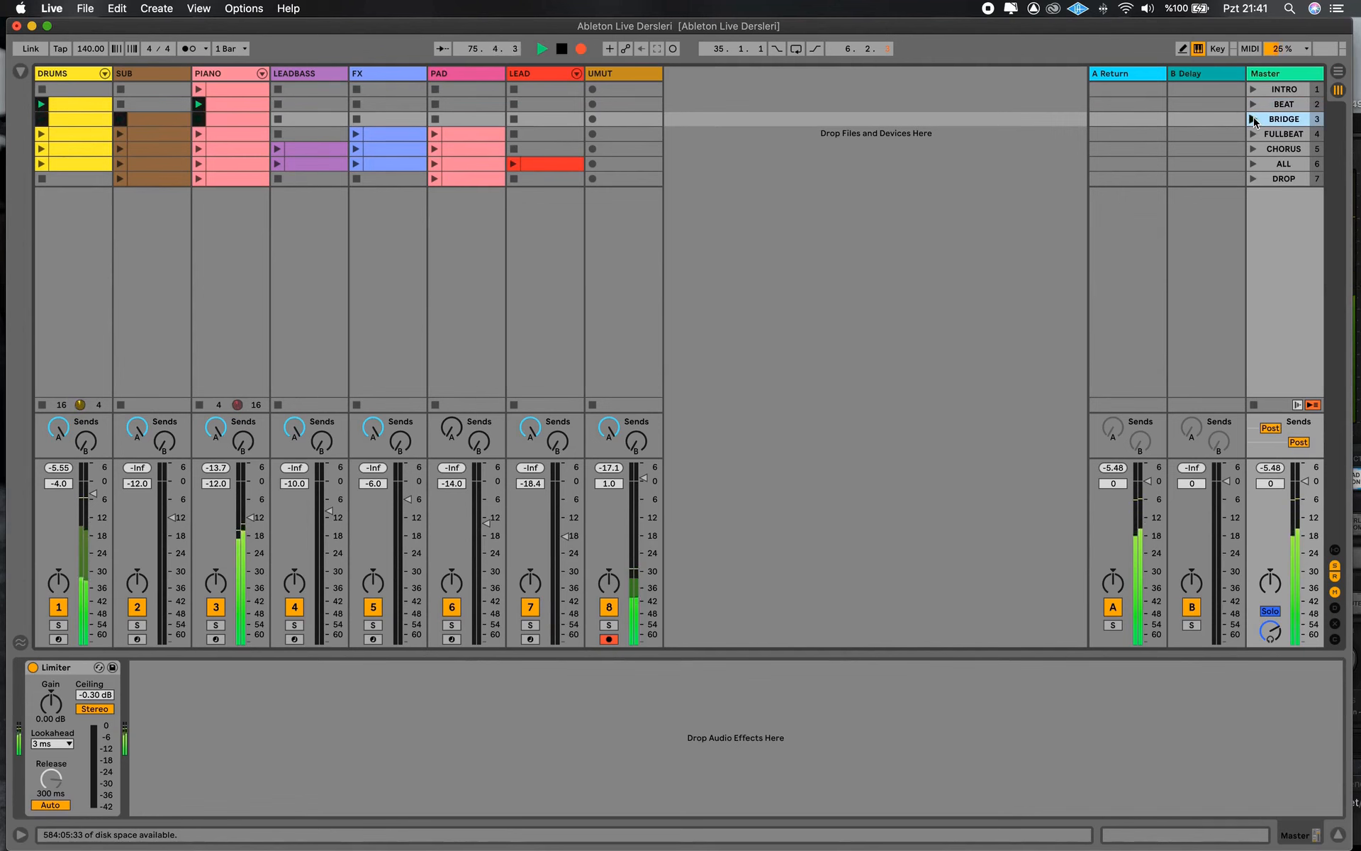
# - Inspect the clips being recorded on the DRUMS, SUB and PIANO tracks in Arrangement View, and return to Session View
pyautogui.press('Tab')
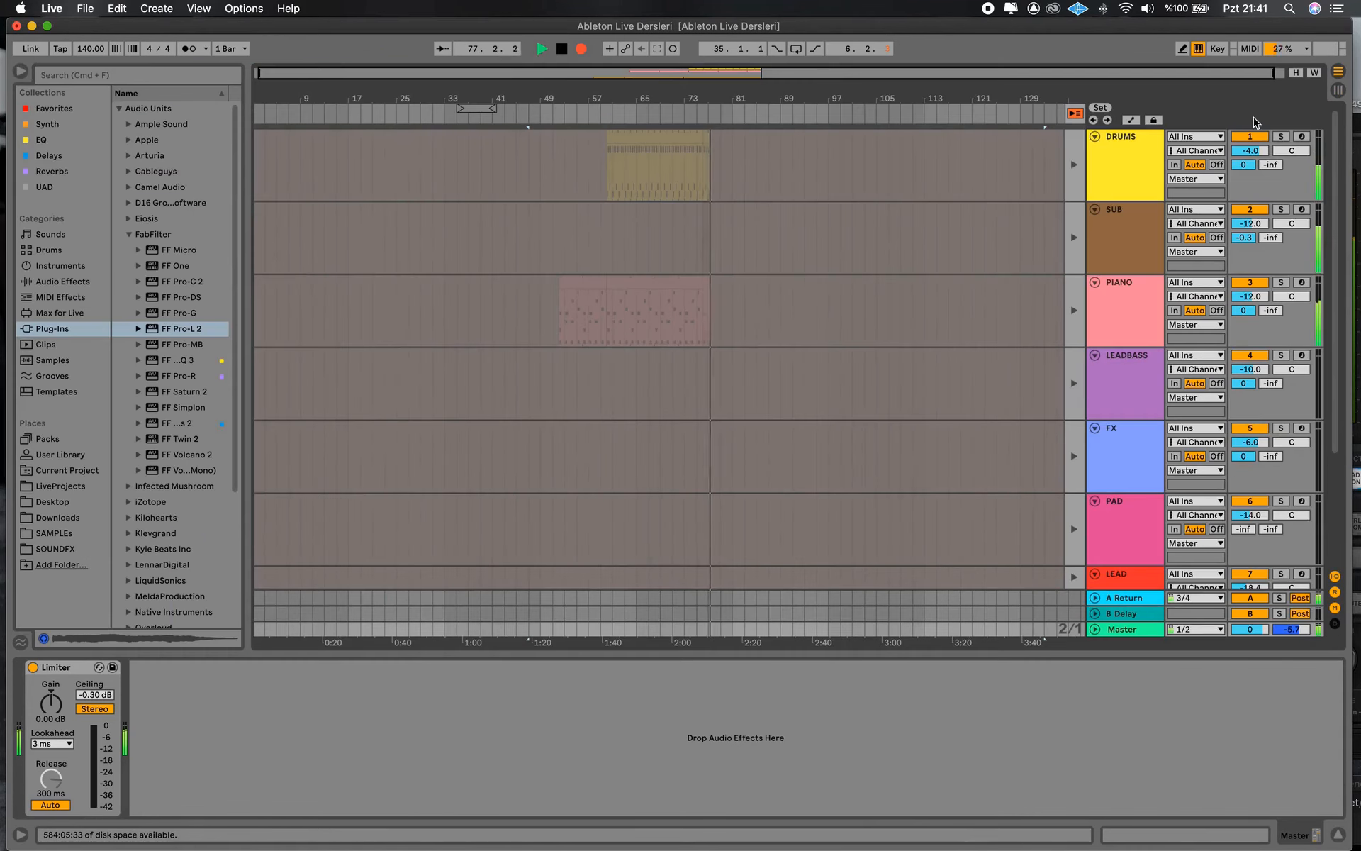
pyautogui.scroll(-2, 930, 220)
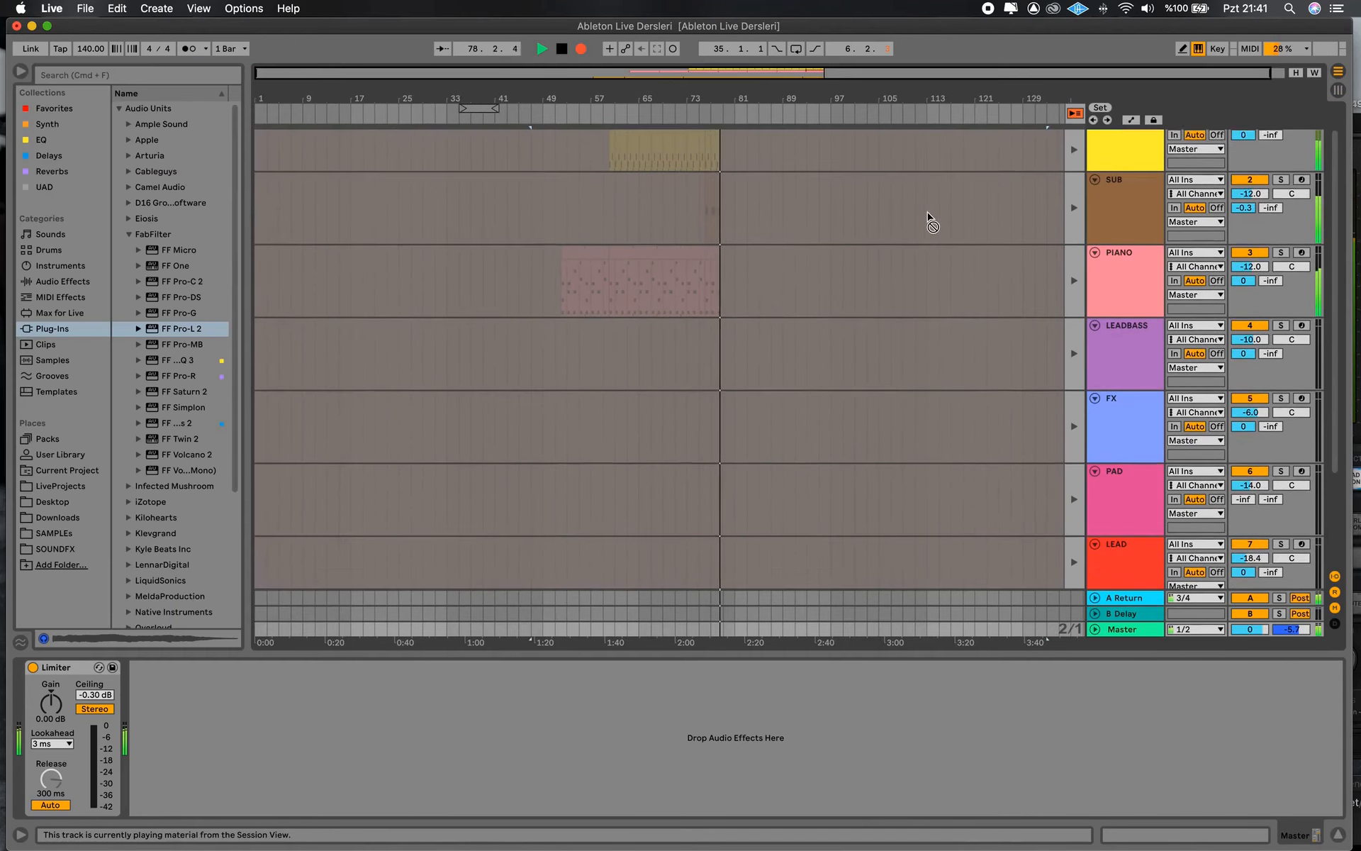
pyautogui.scroll(-1, 930, 219)
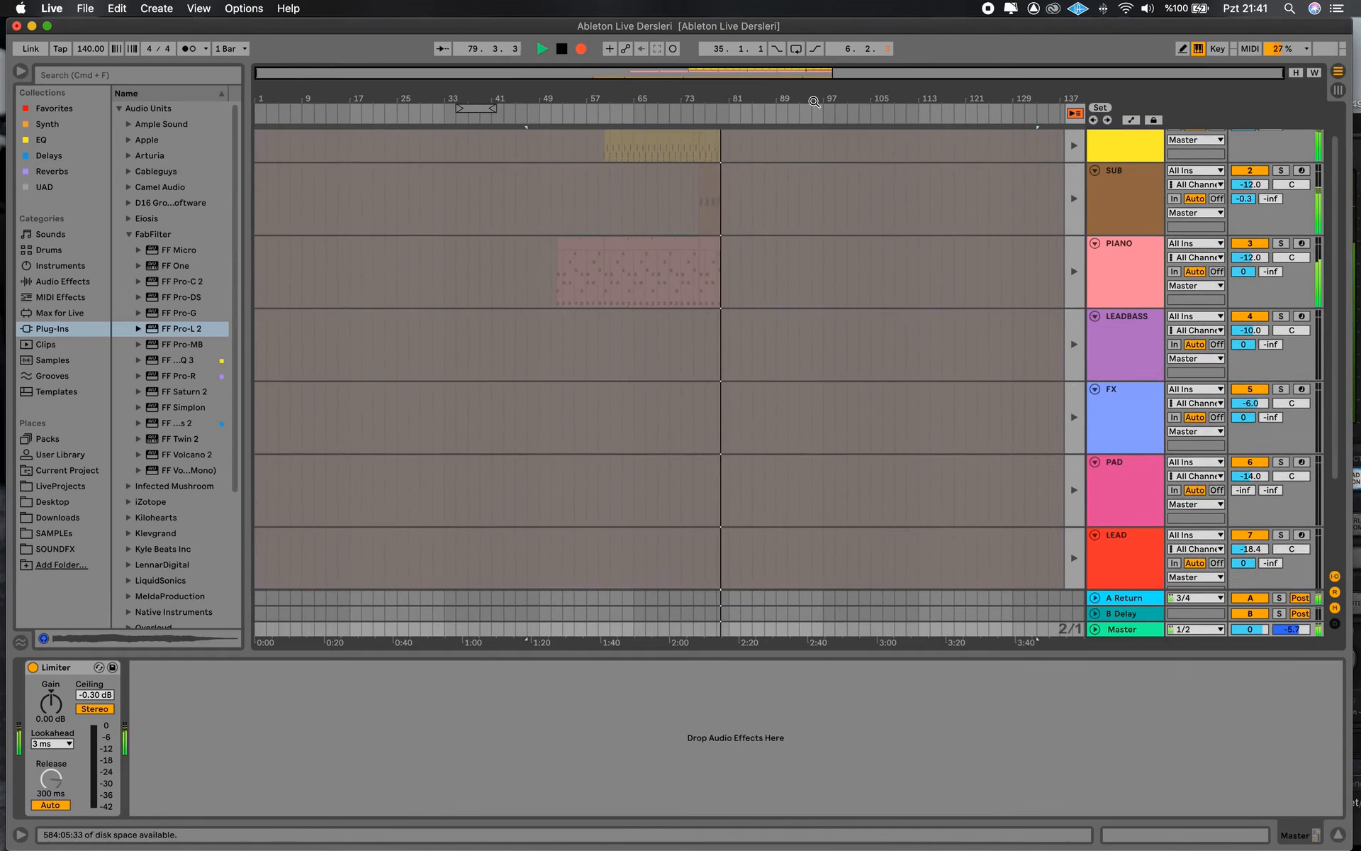
pyautogui.press('Tab')
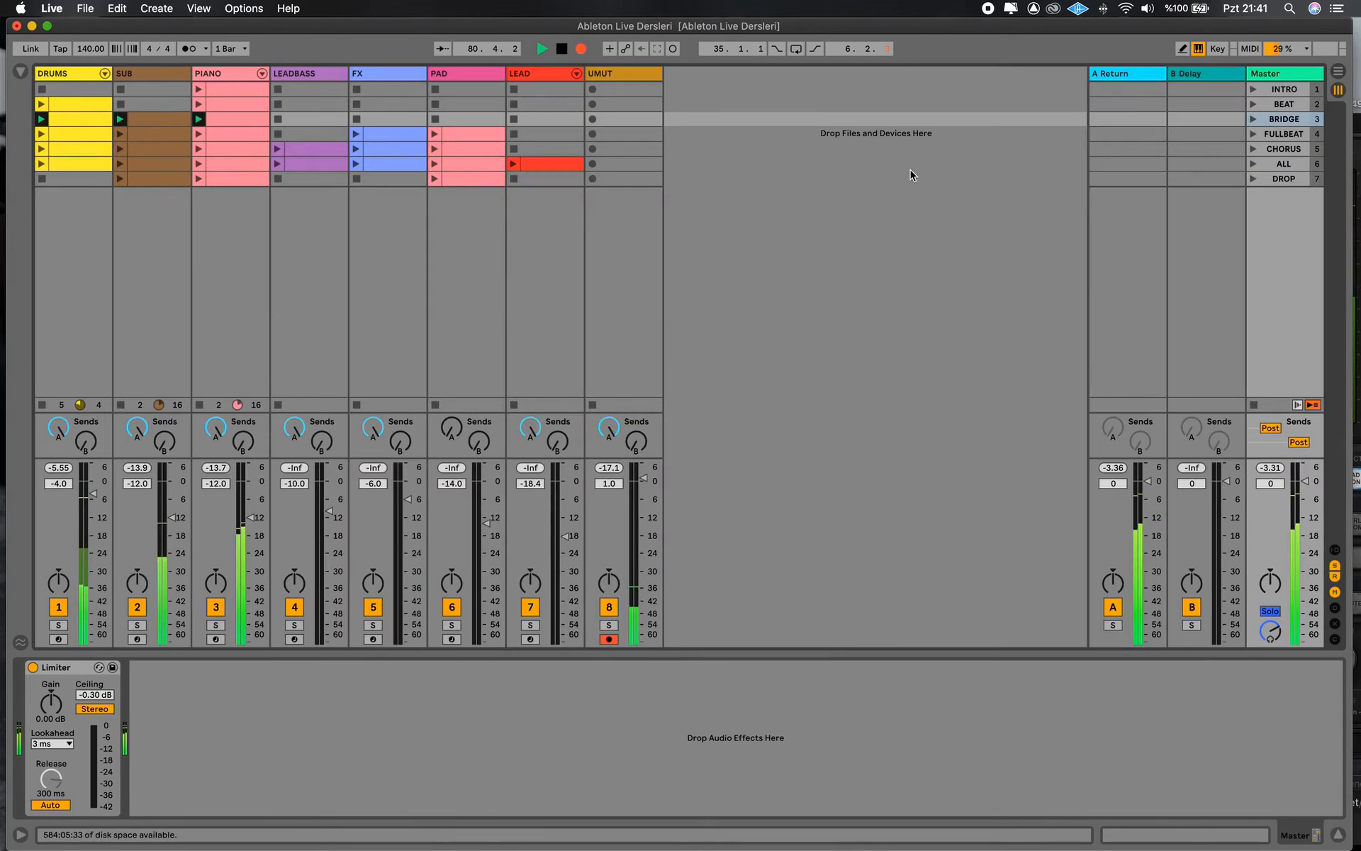
# - Launch the FULLBEAT and CHORUS scenes in turn, lowering the LEADBASS track volume to -12.4 dB during CHORUS
pyautogui.click(1253, 134)
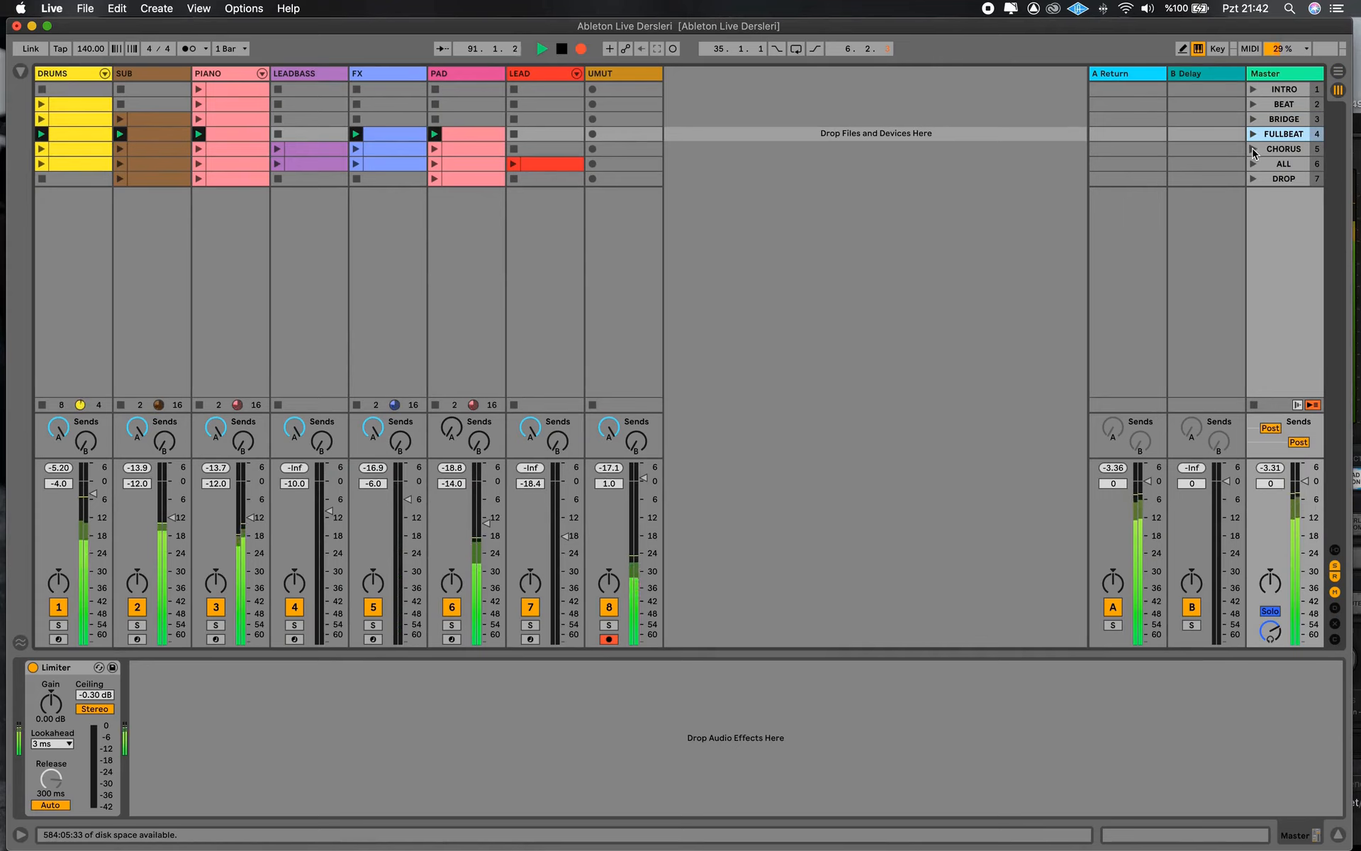
pyautogui.click(1253, 149)
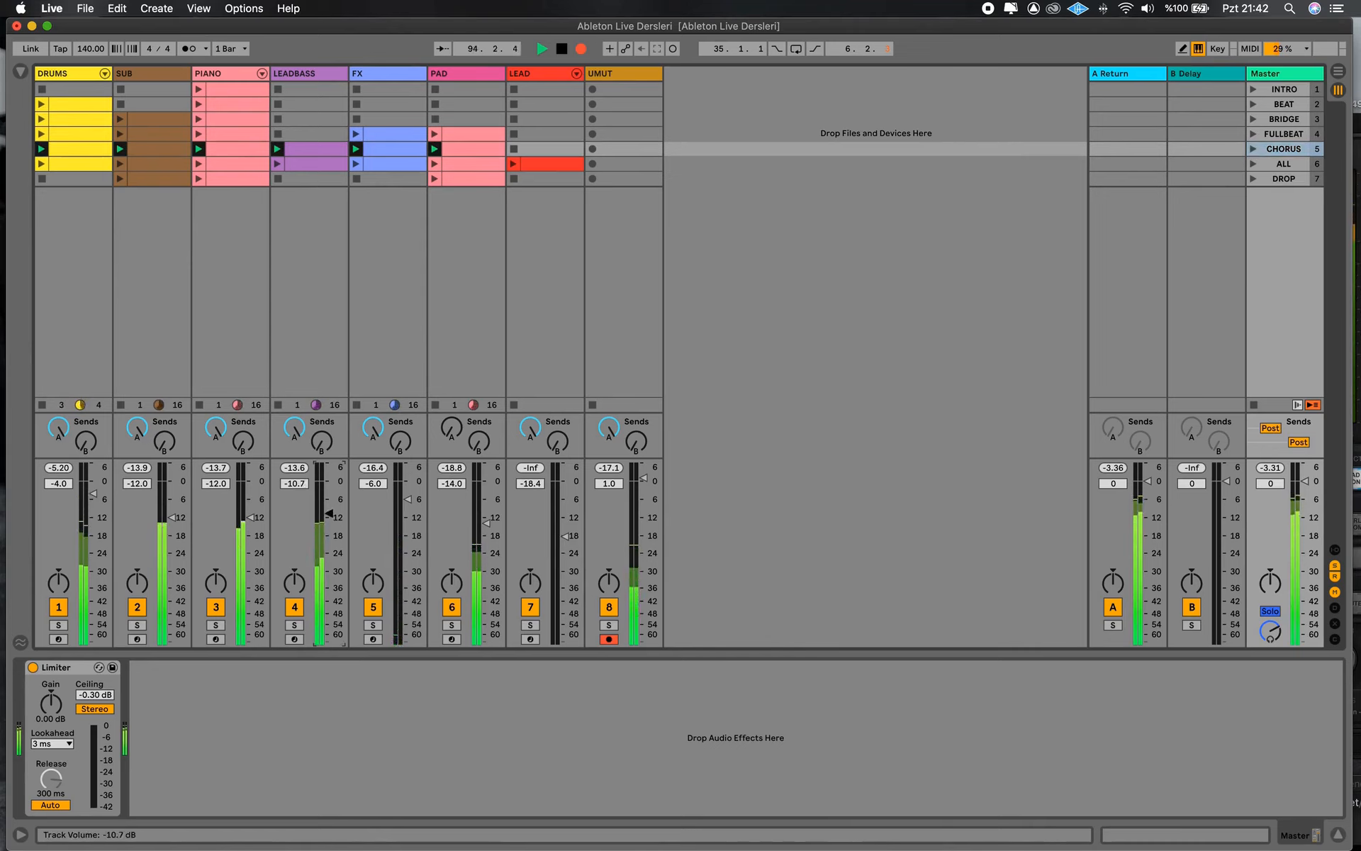
pyautogui.moveTo(328, 514); pyautogui.dragTo(329, 517)
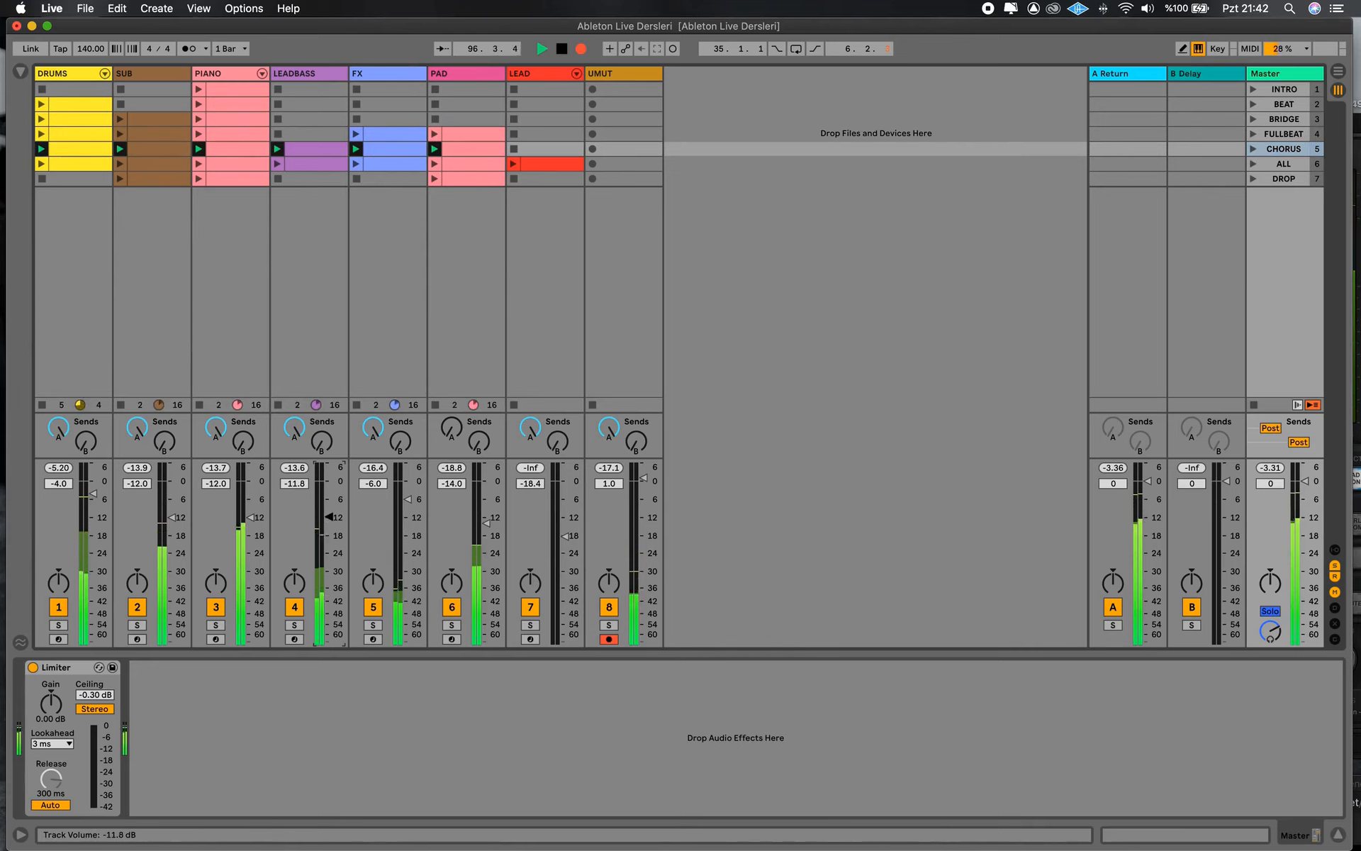
pyautogui.moveTo(328, 517); pyautogui.dragTo(328, 518)
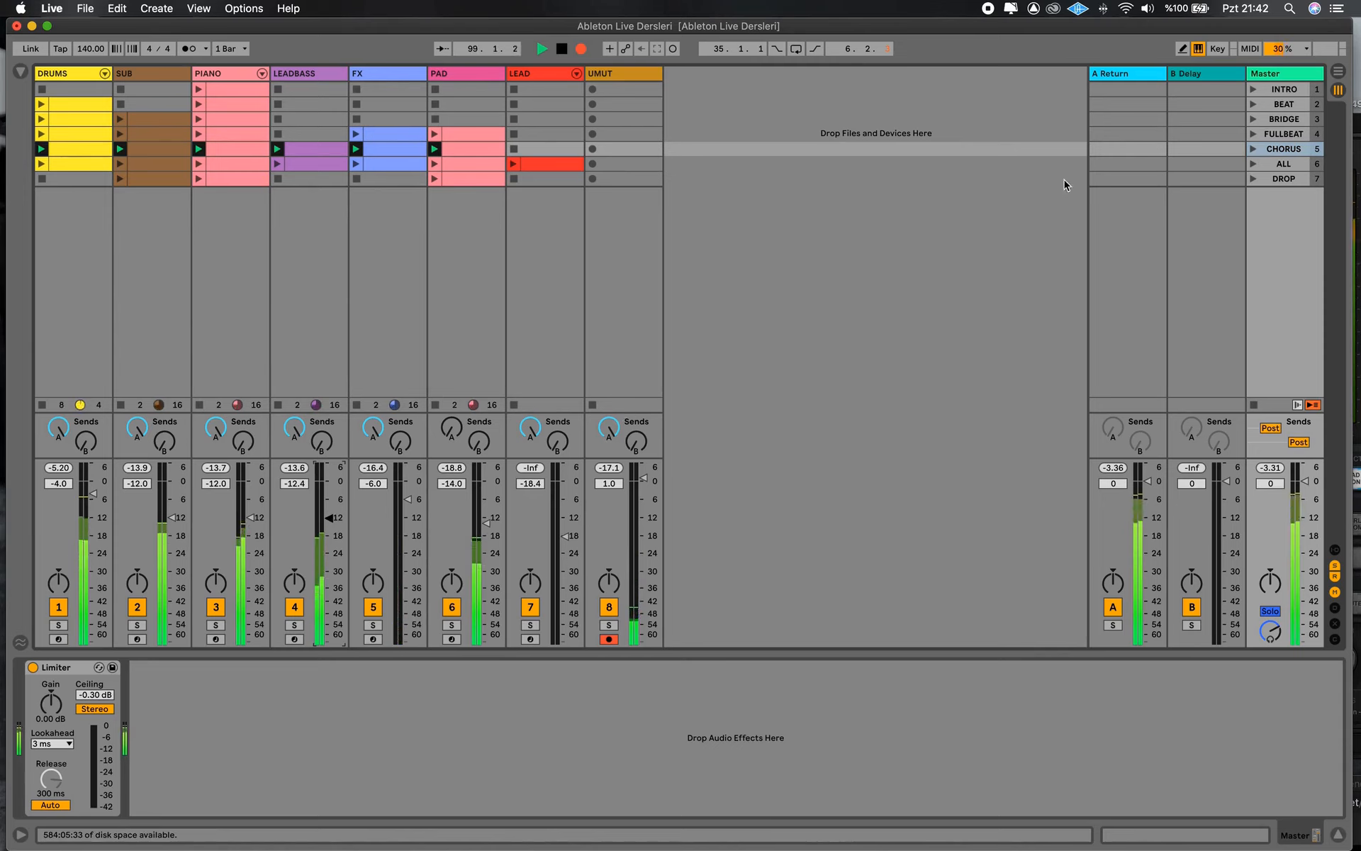
# - Launch the ALL scene, lower the LEAD track volume to -19.0 dB, and reset the A Return peak level
pyautogui.click(1251, 164)
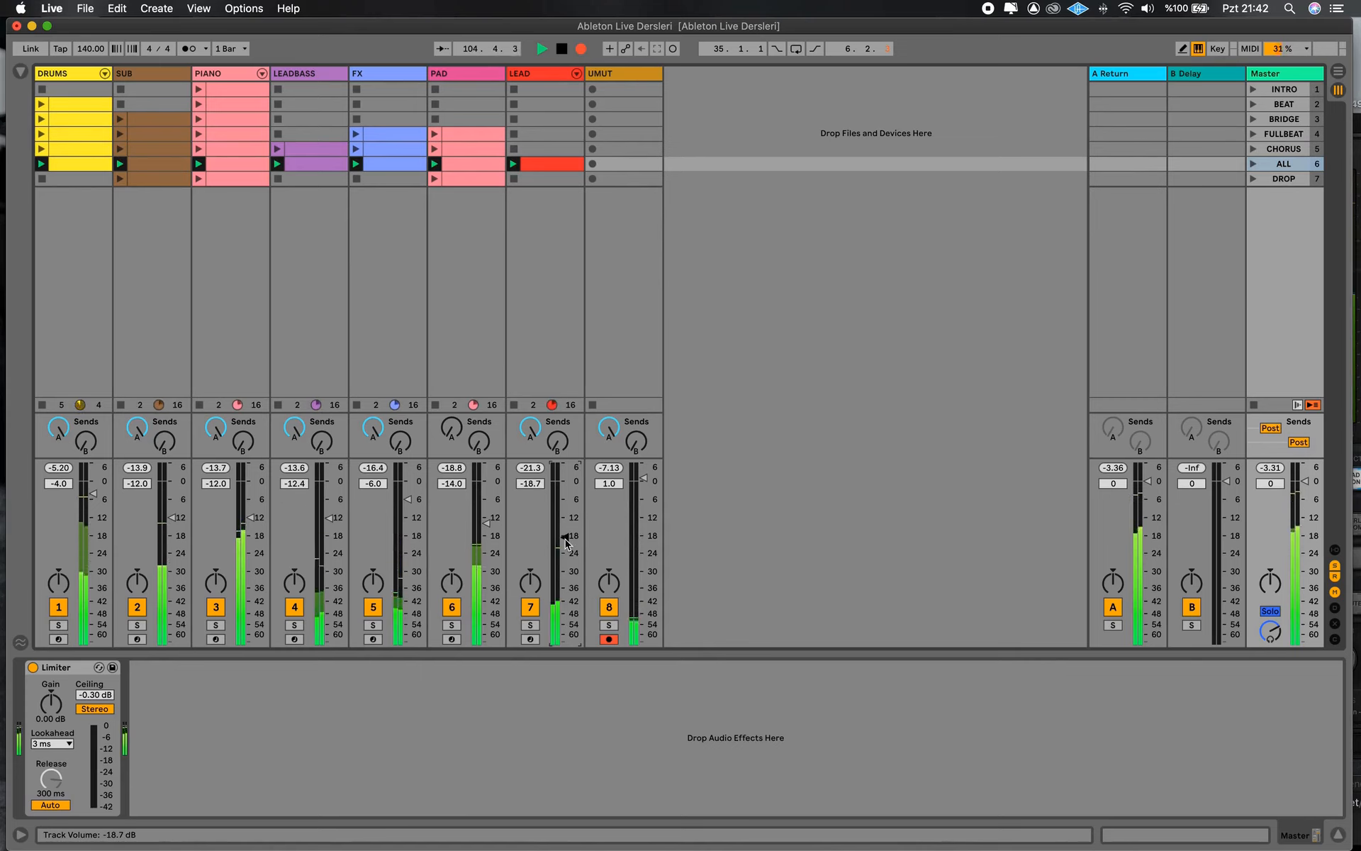
pyautogui.moveTo(565, 537); pyautogui.dragTo(565, 538)
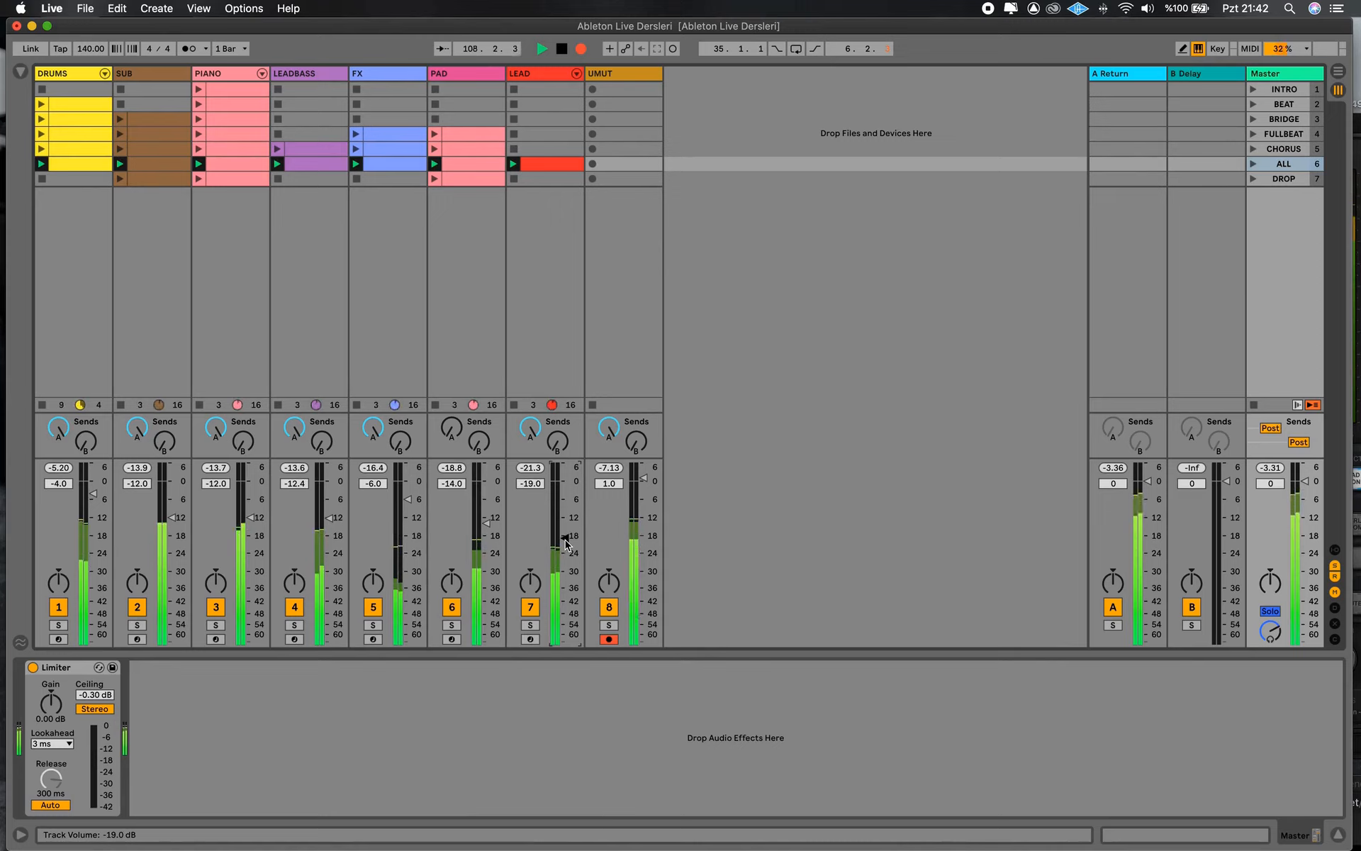
pyautogui.click(1113, 468)
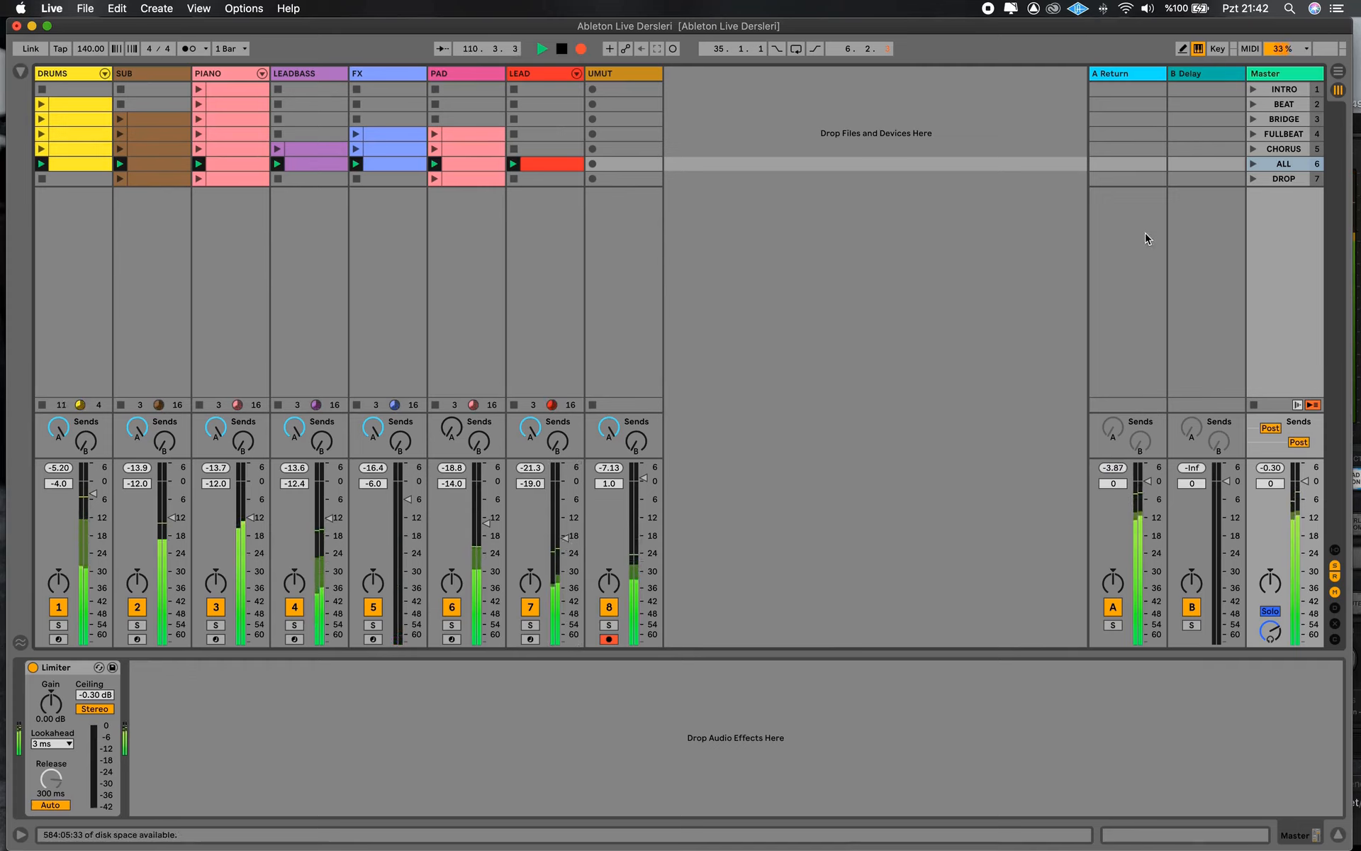
# - Launch the DROP scene and stop all Session clips to end the performance
pyautogui.click(1253, 180)
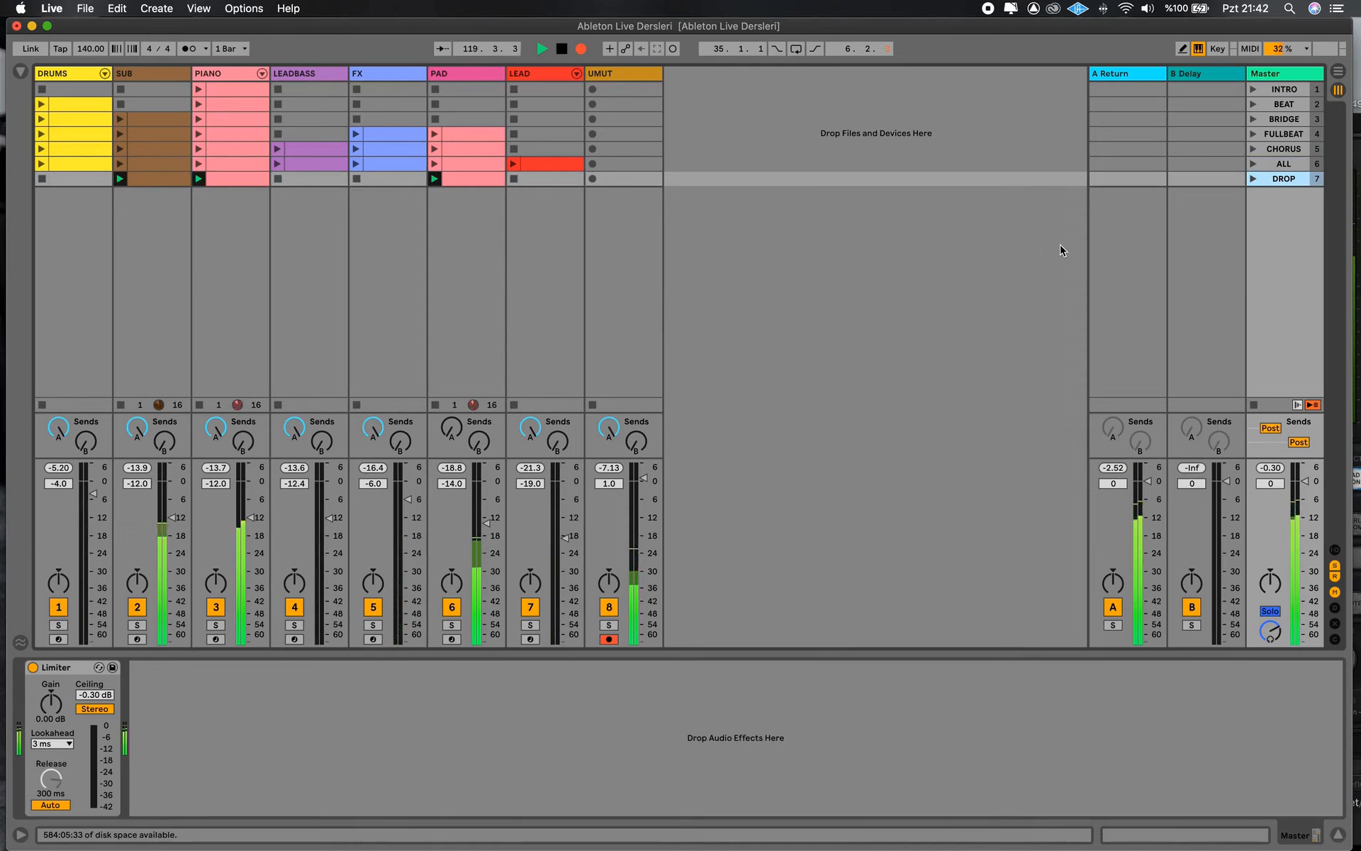
pyautogui.click(1253, 405)
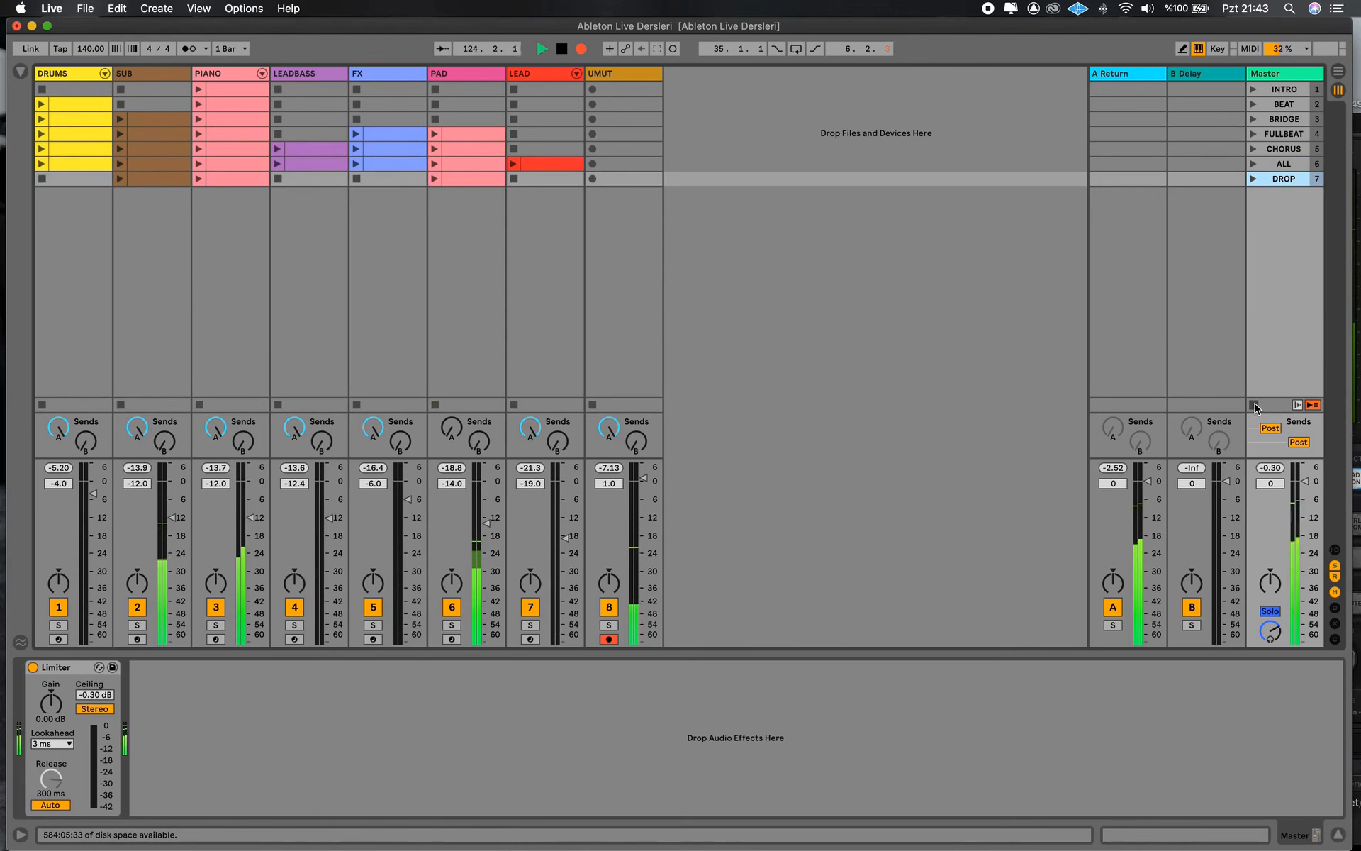
# - Return all tracks to Arrangement playback in Arrangement View and stop the transport to end the recording
pyautogui.press('Tab')
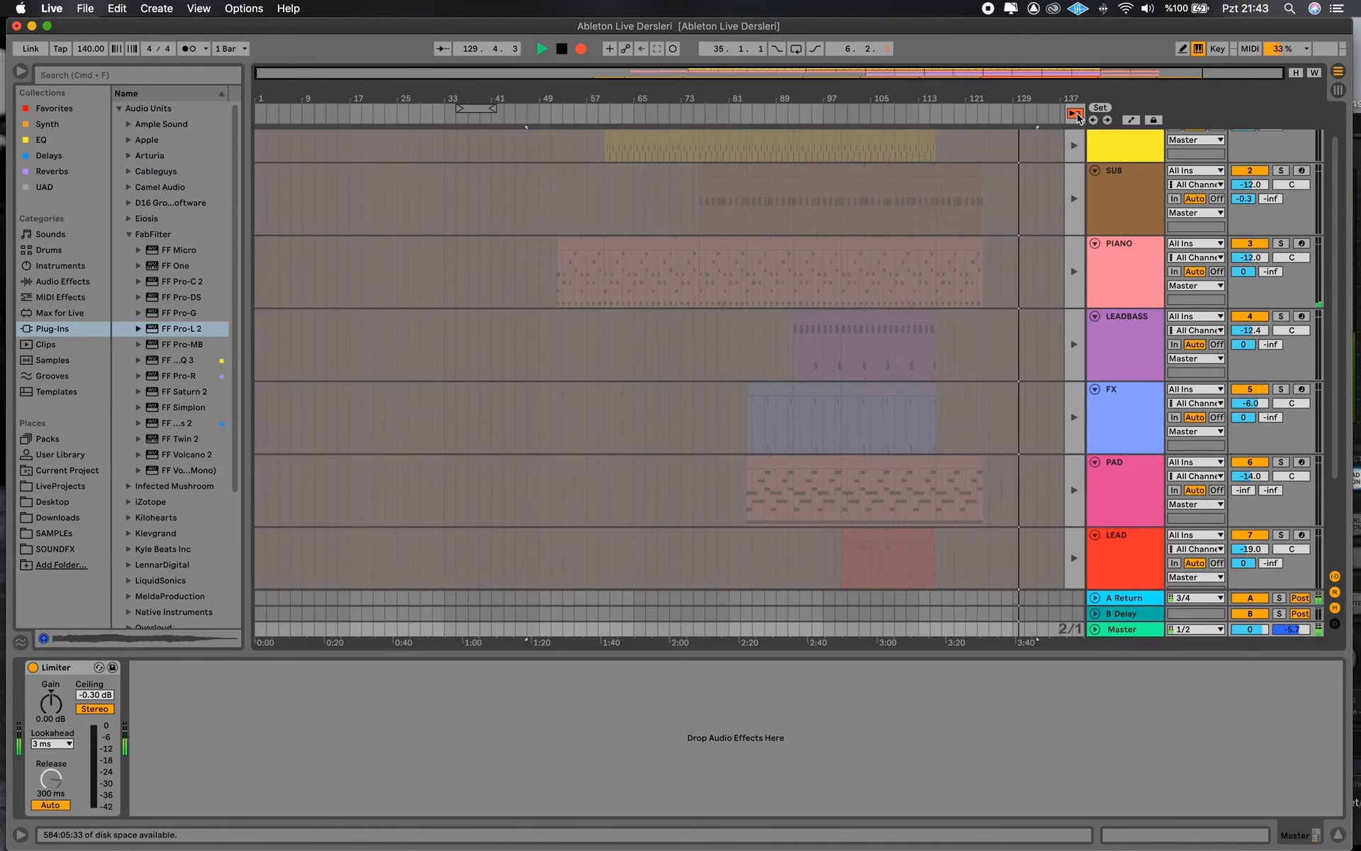
pyautogui.press('Tab')
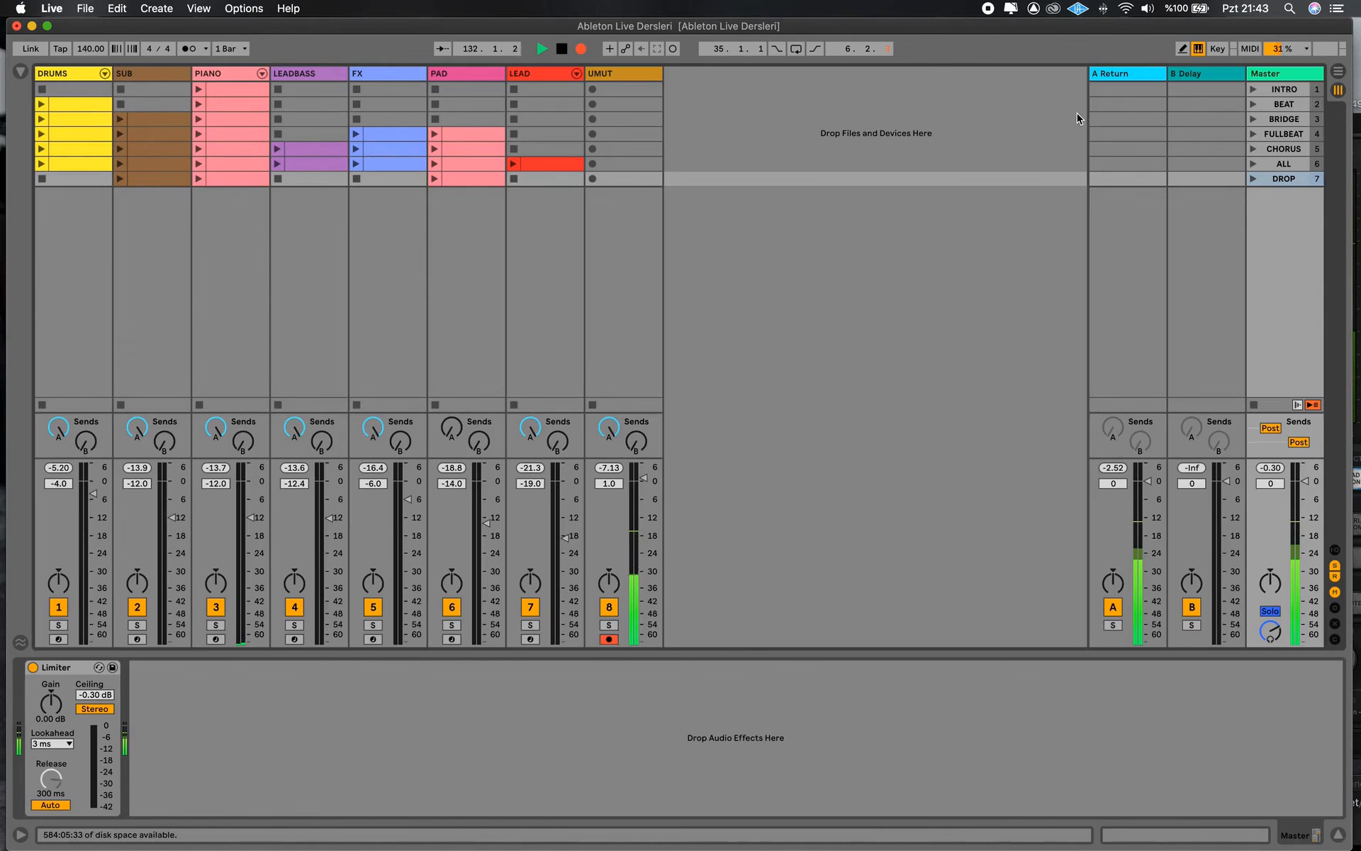
pyautogui.press('Tab')
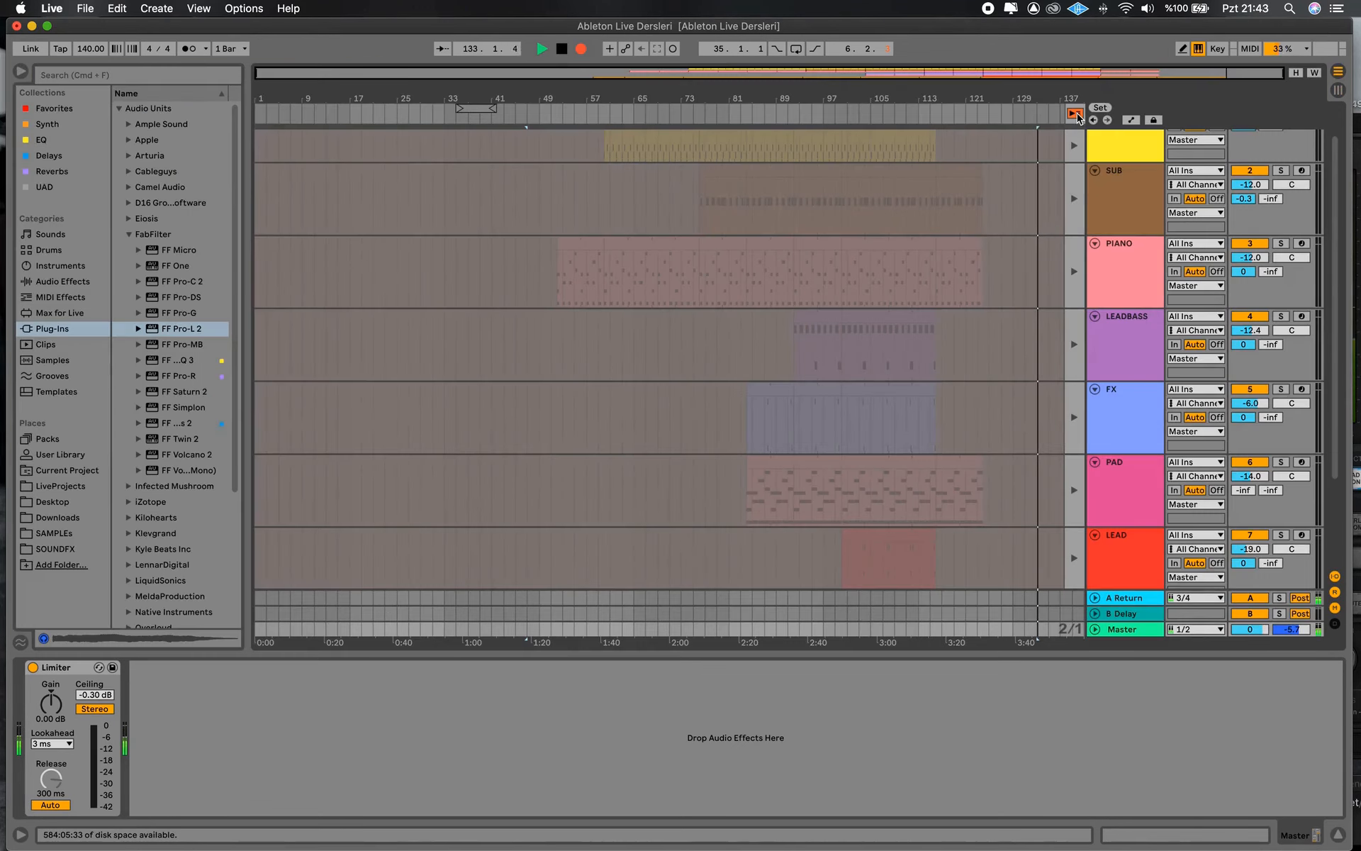
pyautogui.click(1076, 114)
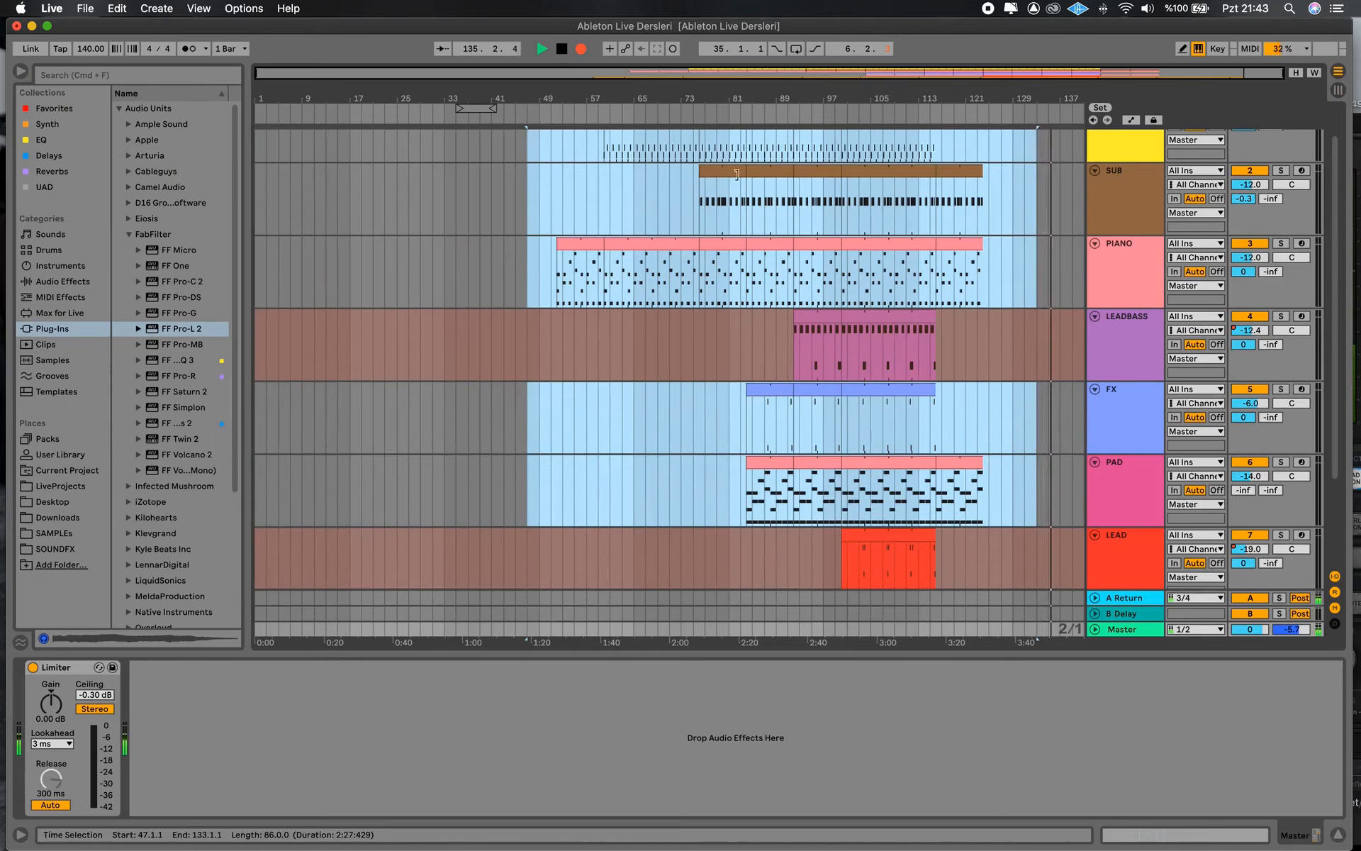
pyautogui.click(563, 49)
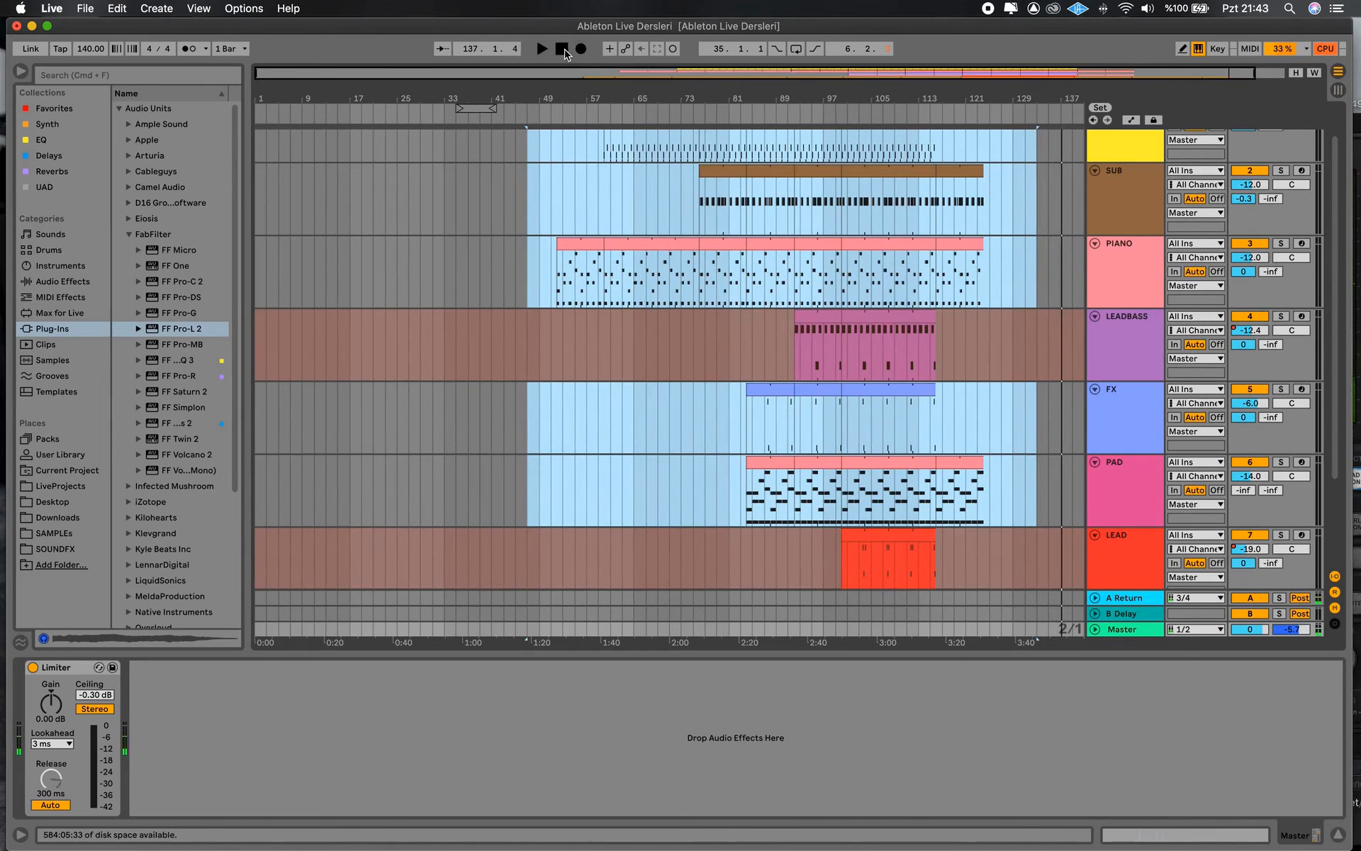
# - With all Arrangement tracks folded, place the insert marker at 51.1.1 on the PAD track and return to Session View
pyautogui.keyDown('alt'); pyautogui.click(1096, 173); pyautogui.keyUp('alt')
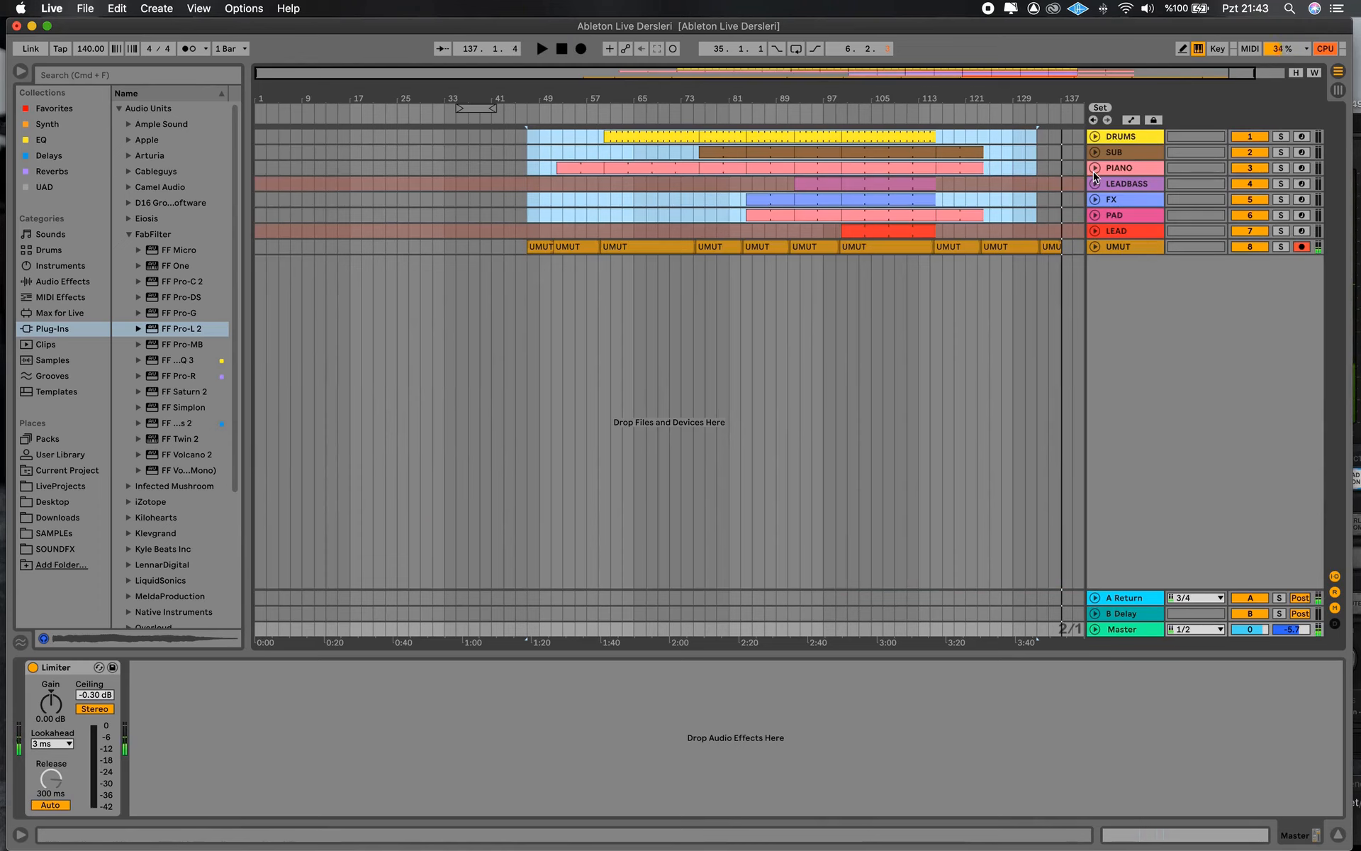
pyautogui.click(555, 214)
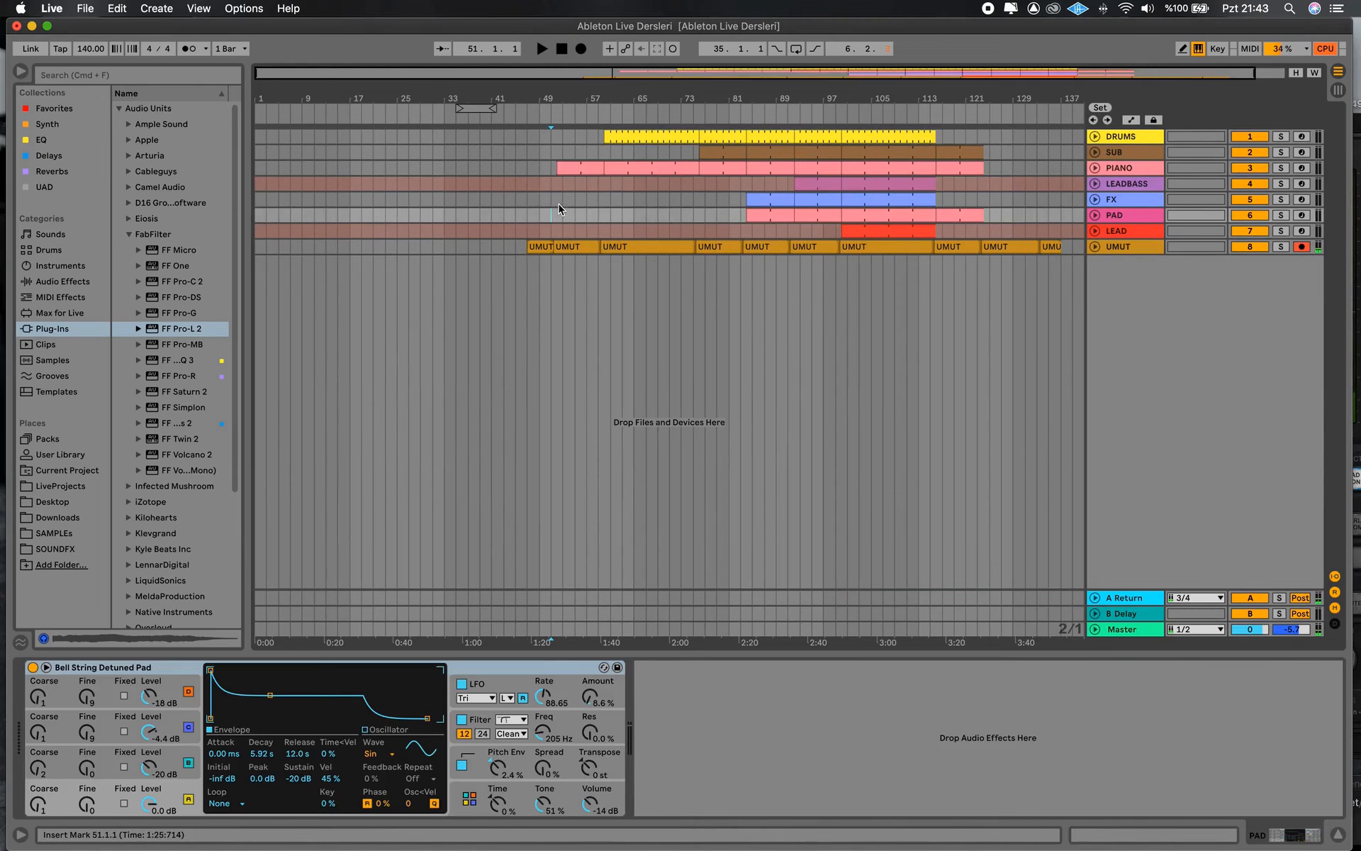
pyautogui.moveTo(953, 100); pyautogui.dragTo(917, 98)
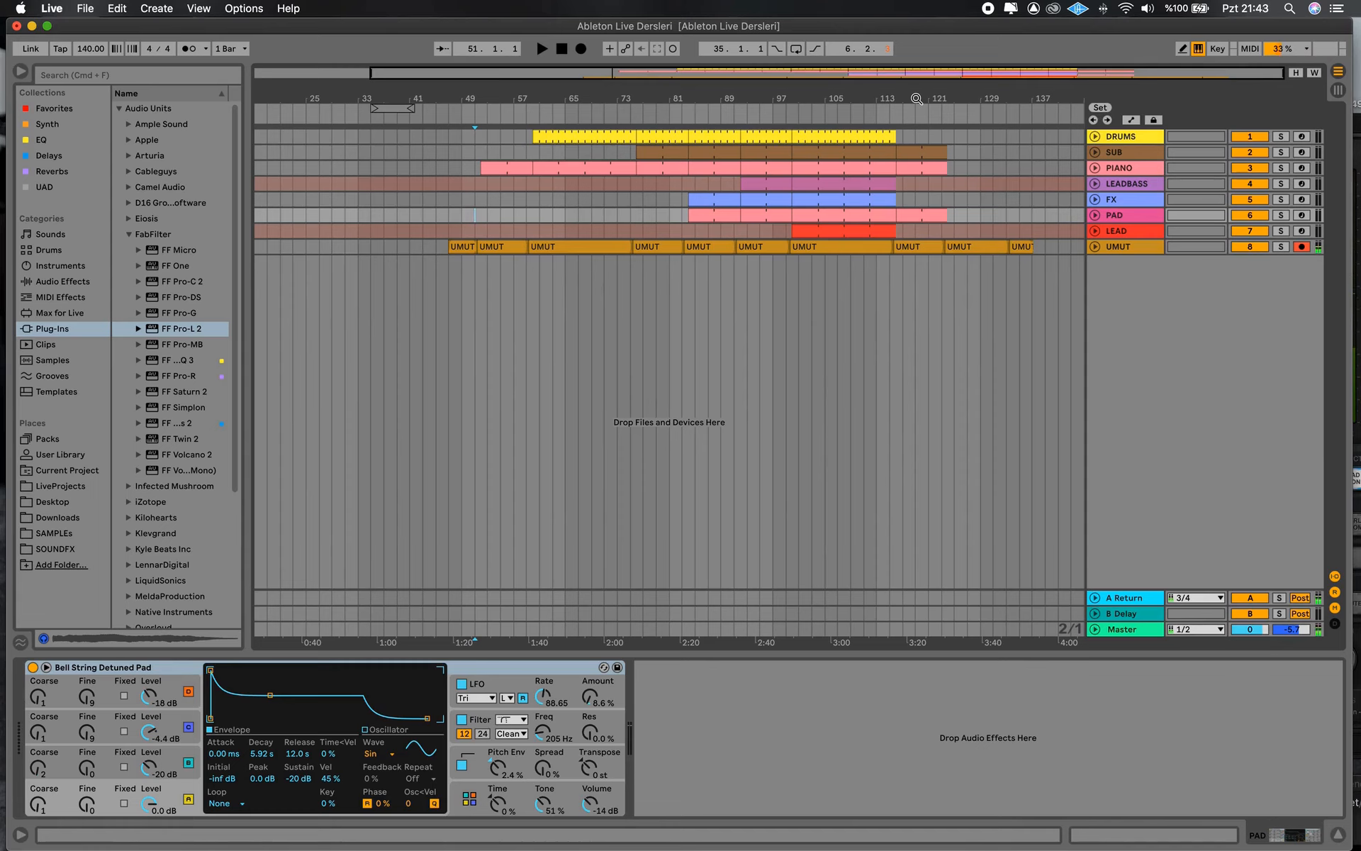
pyautogui.press('Tab')
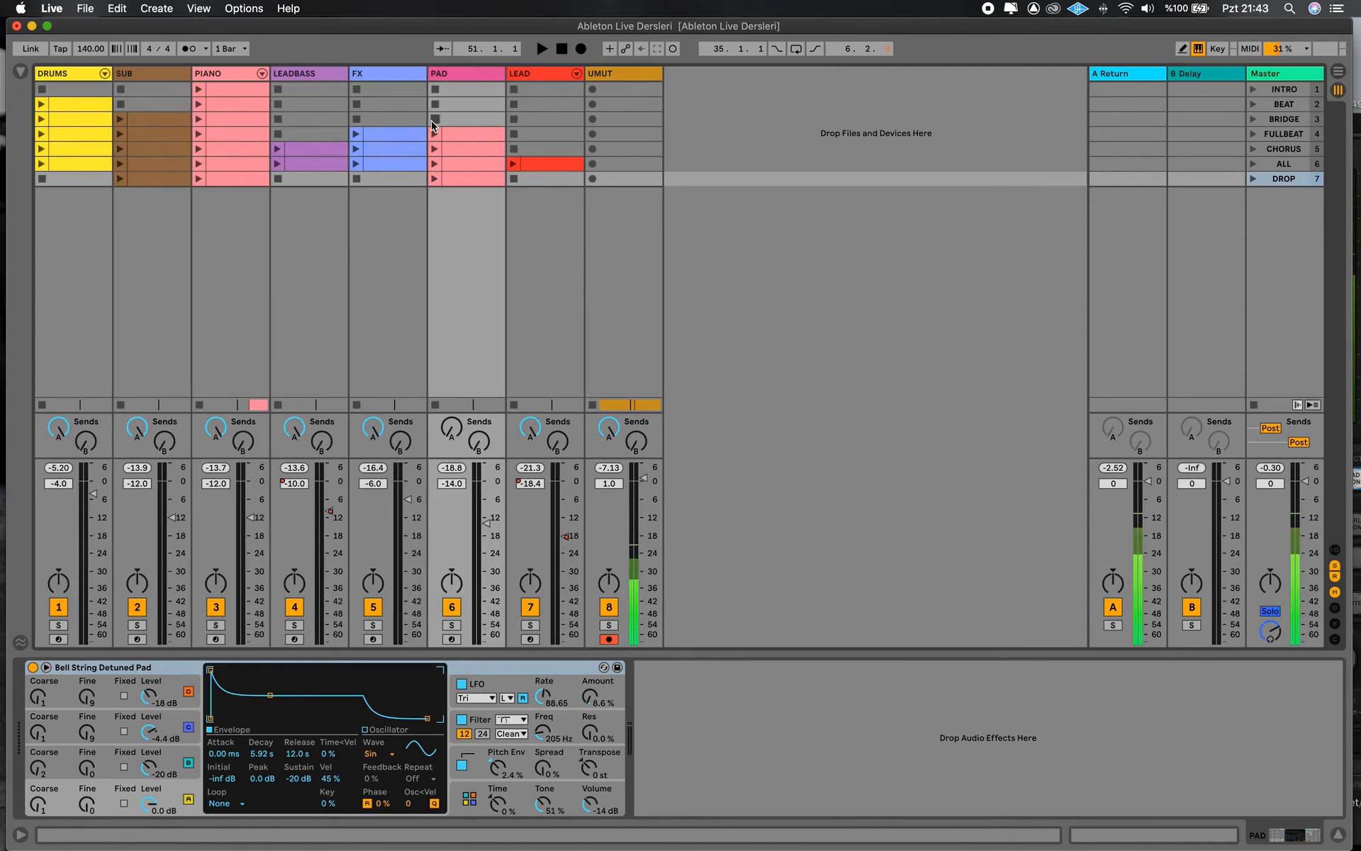